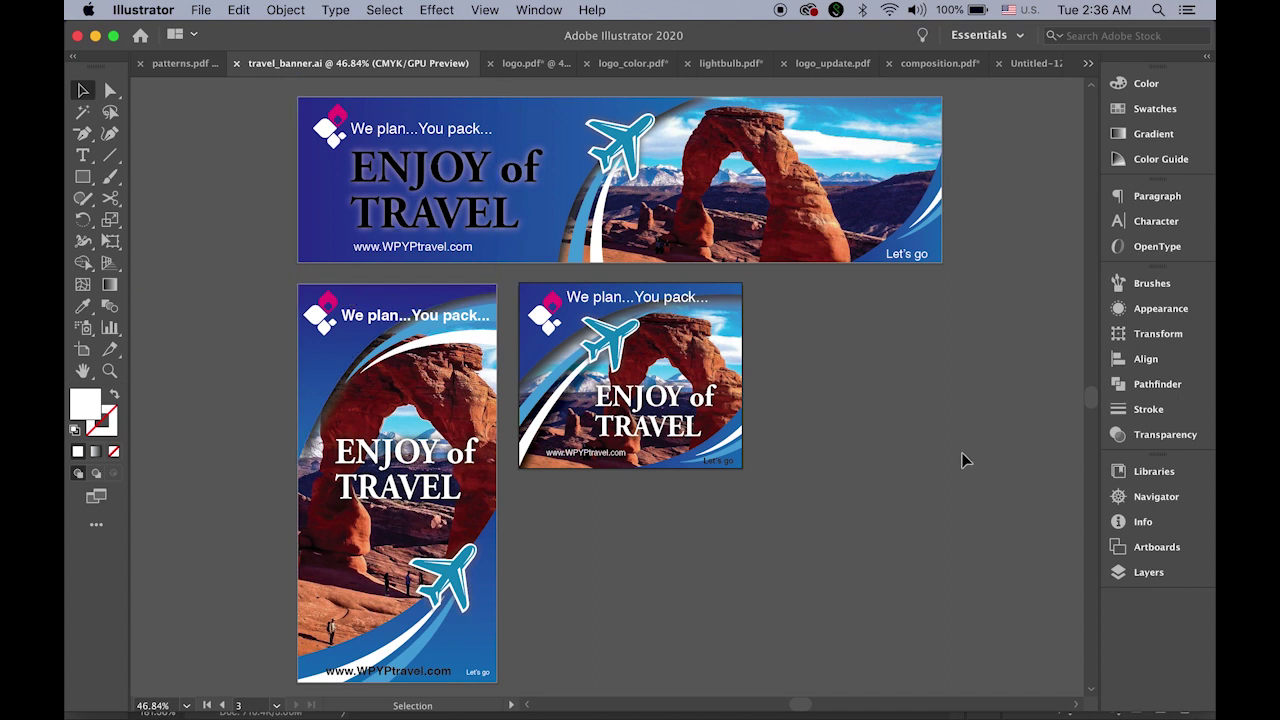
# Step: Check the width and height of Artboards 1, 2 and 3 in their artboard options
pyautogui.click(1130, 550)
pyautogui.click(1069, 484)
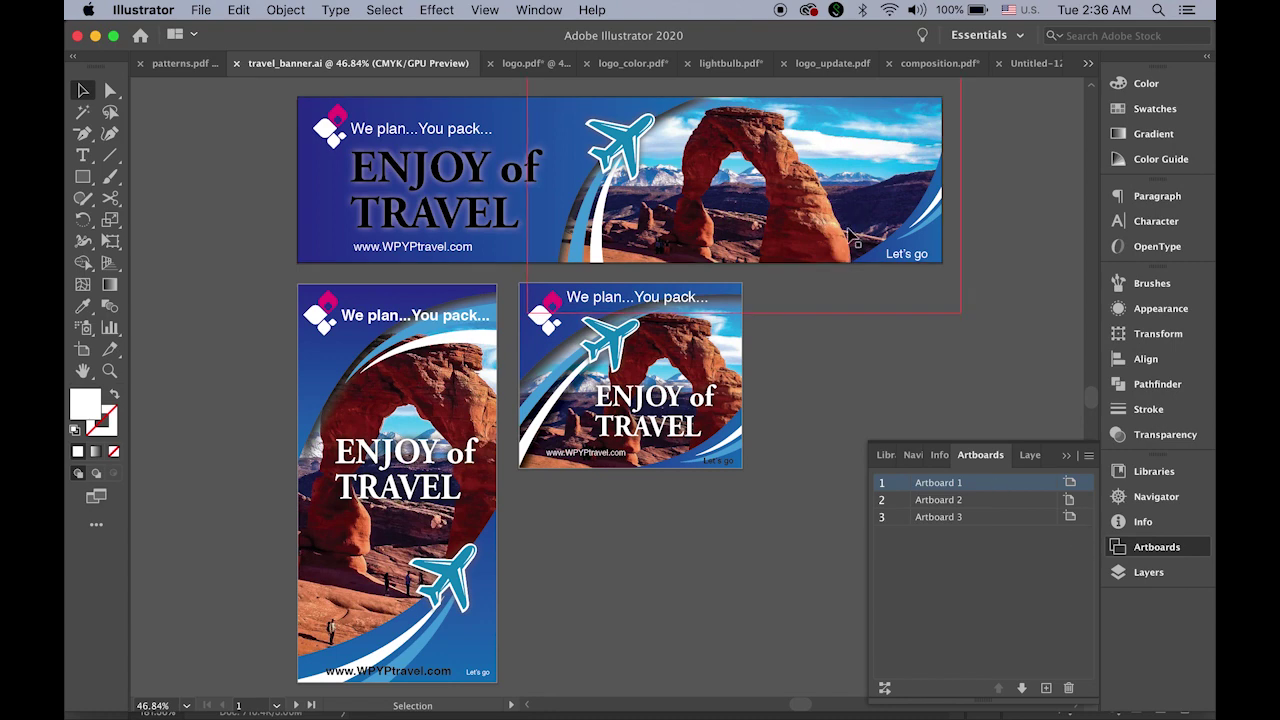
pyautogui.click(1070, 485)
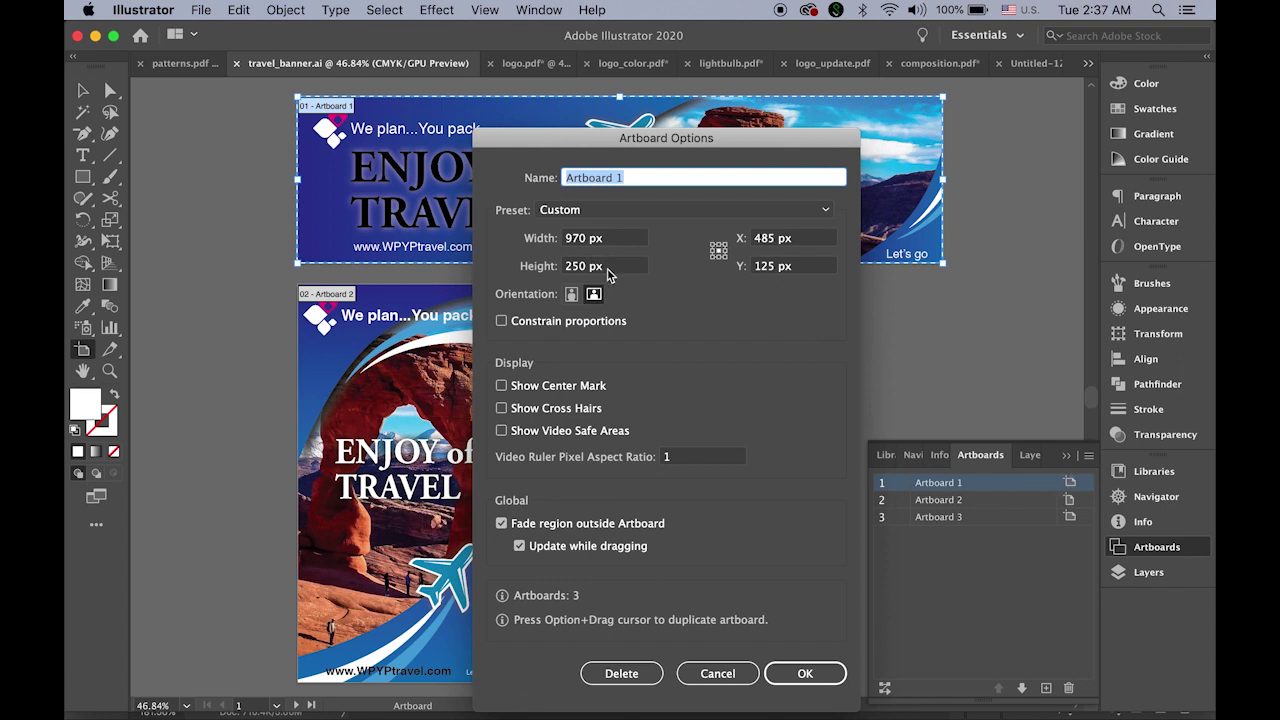
pyautogui.click(836, 676)
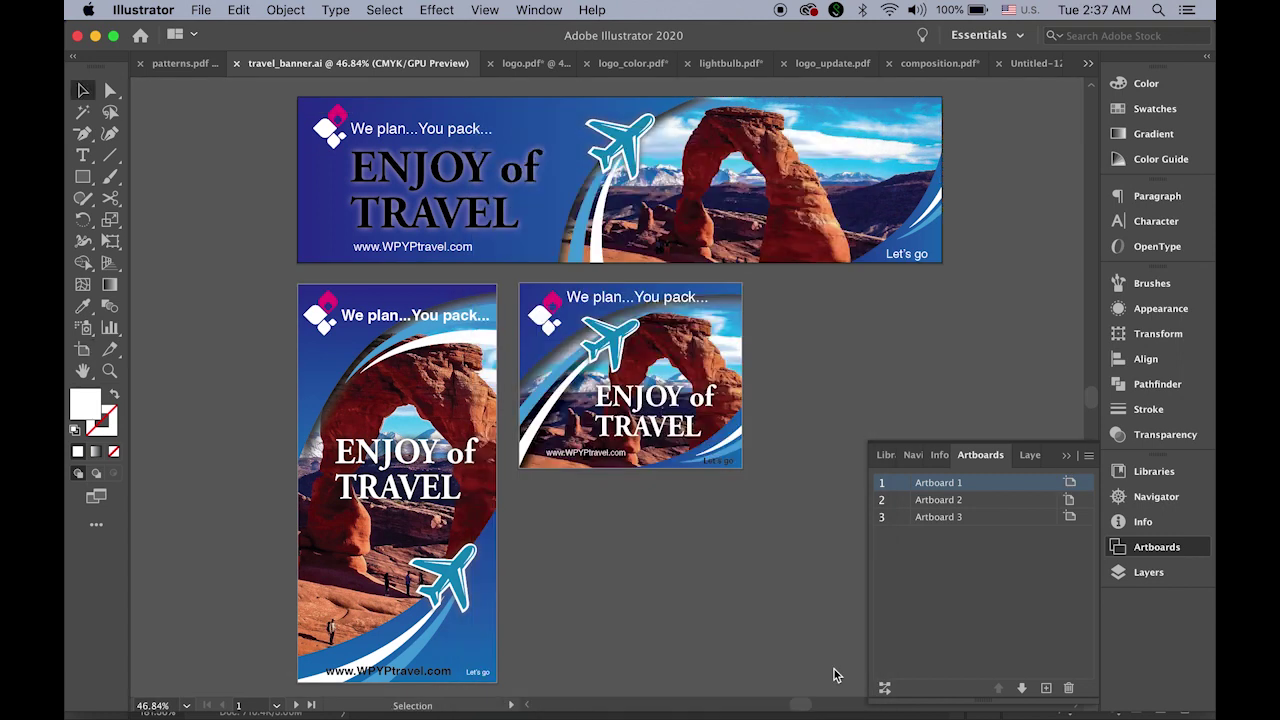
pyautogui.click(390, 457)
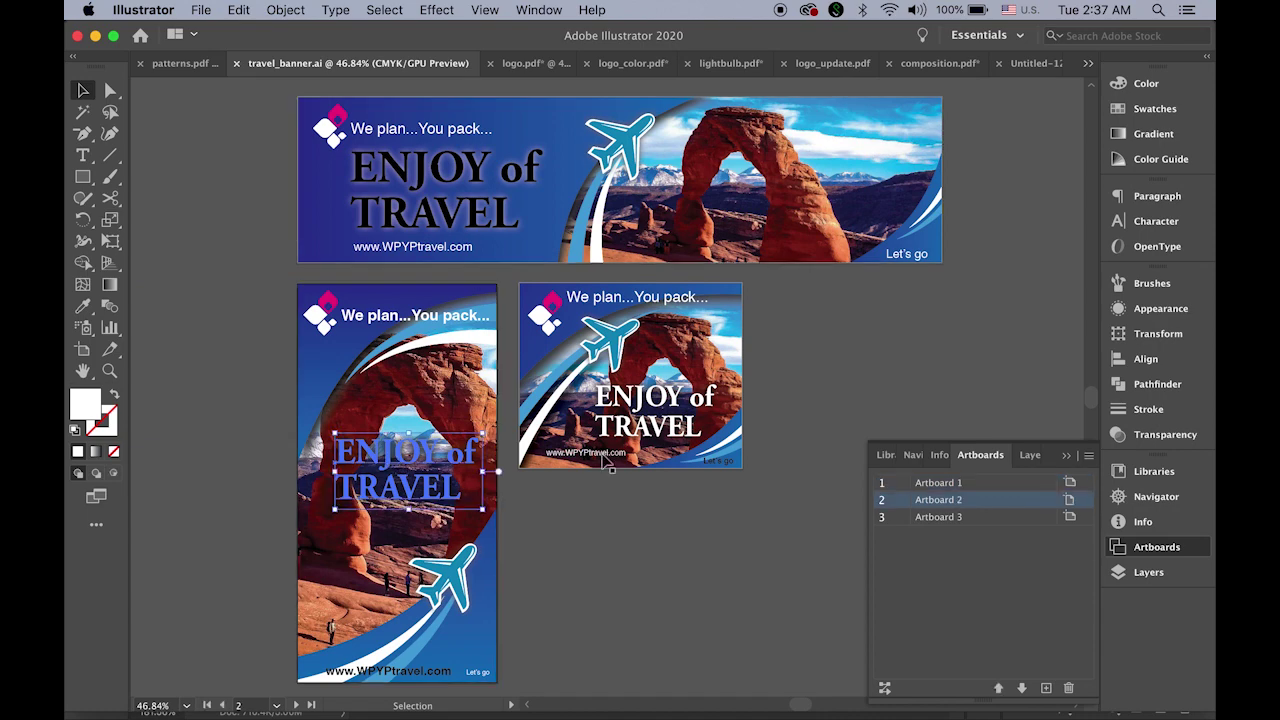
pyautogui.click(1070, 500)
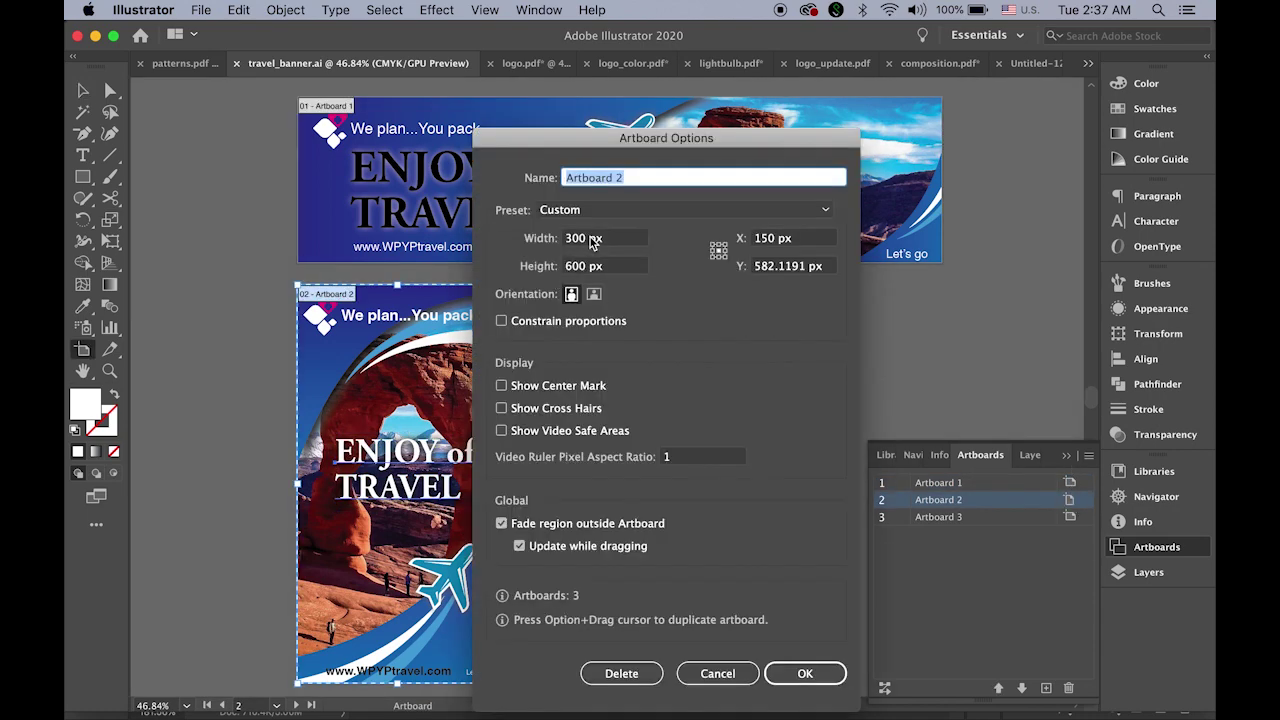
pyautogui.click(805, 673)
pyautogui.click(1070, 517)
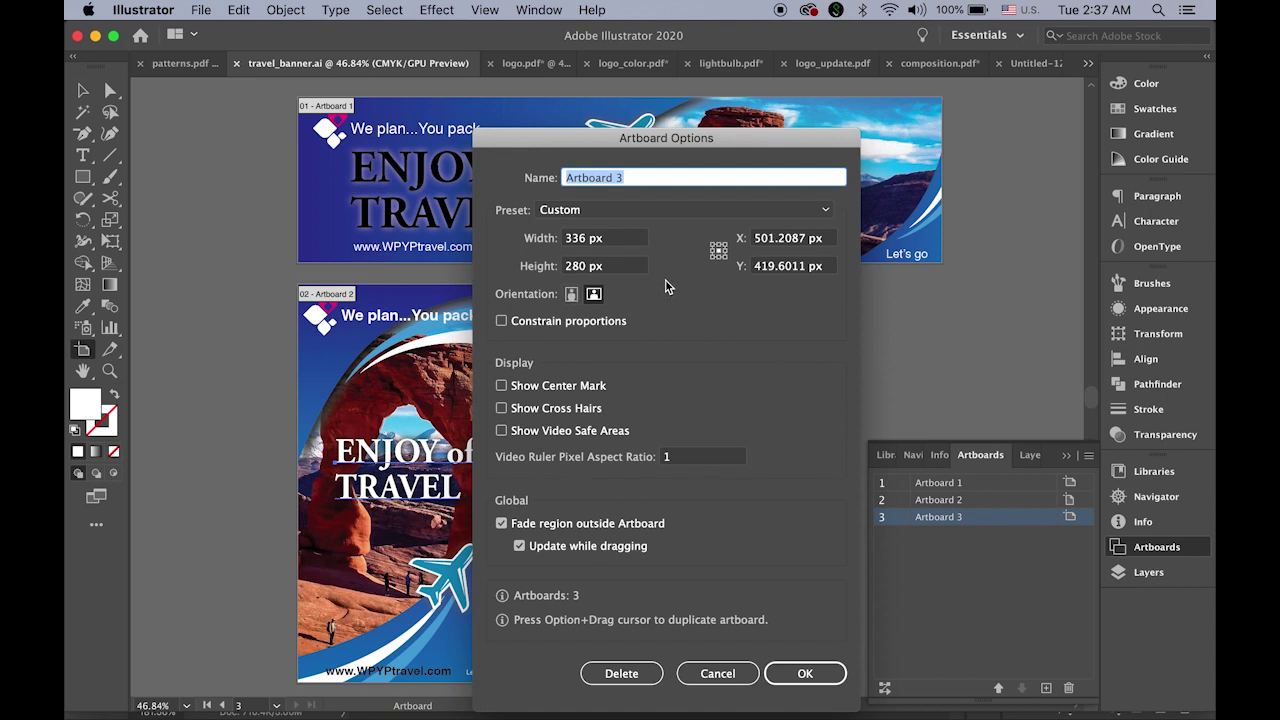
pyautogui.click(815, 674)
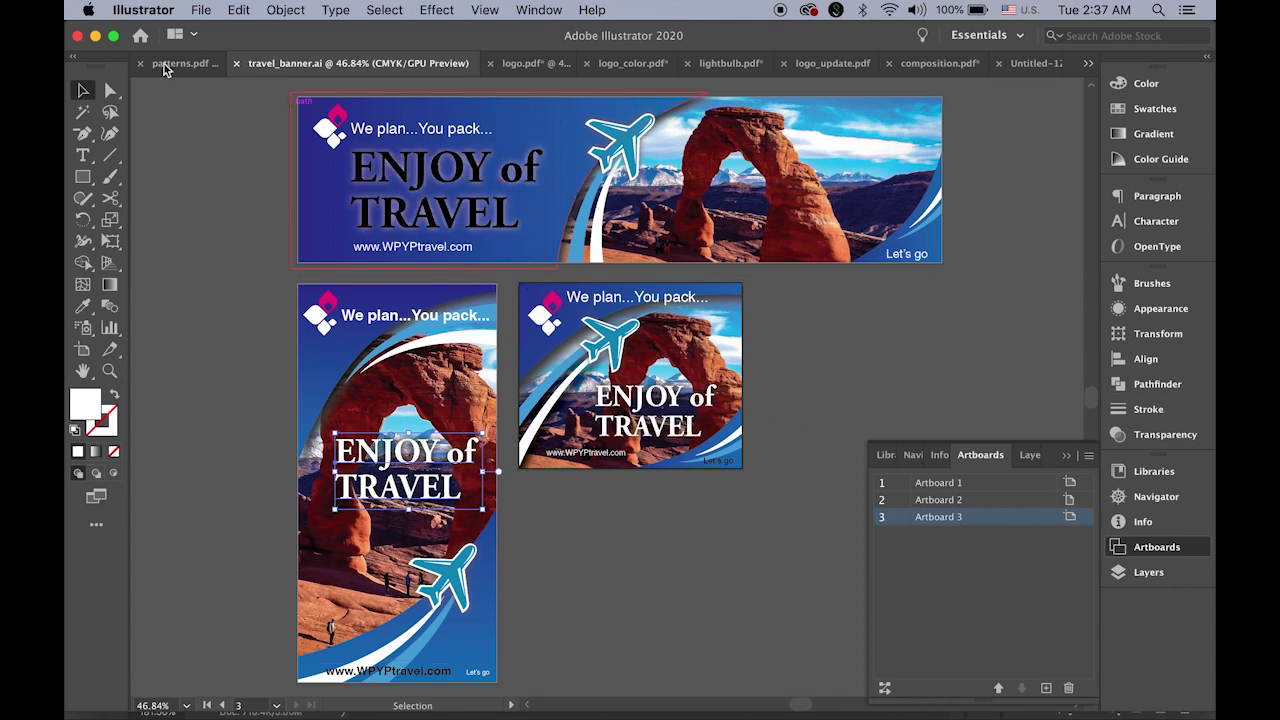
# Step: Switch to Photoshop and go through the layers of travel_banner1.psd one by one, from Background up to plane
pyautogui.click(400, 175)
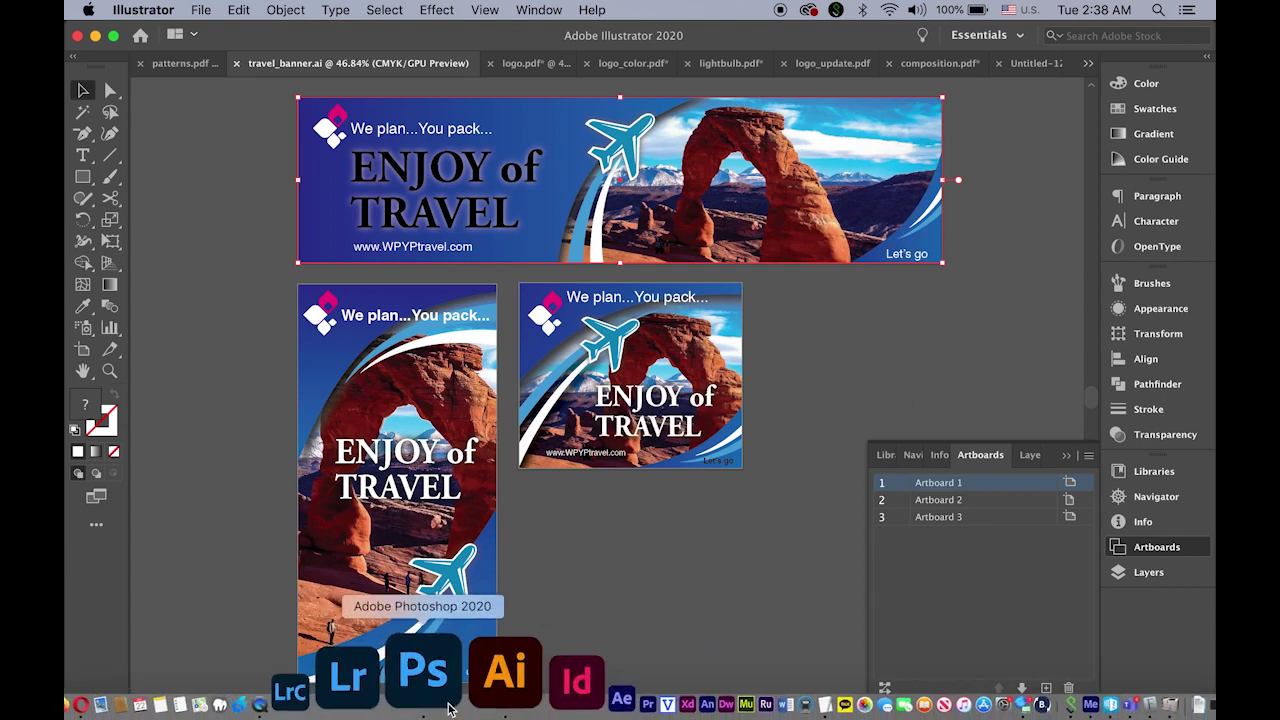
pyautogui.click(450, 712)
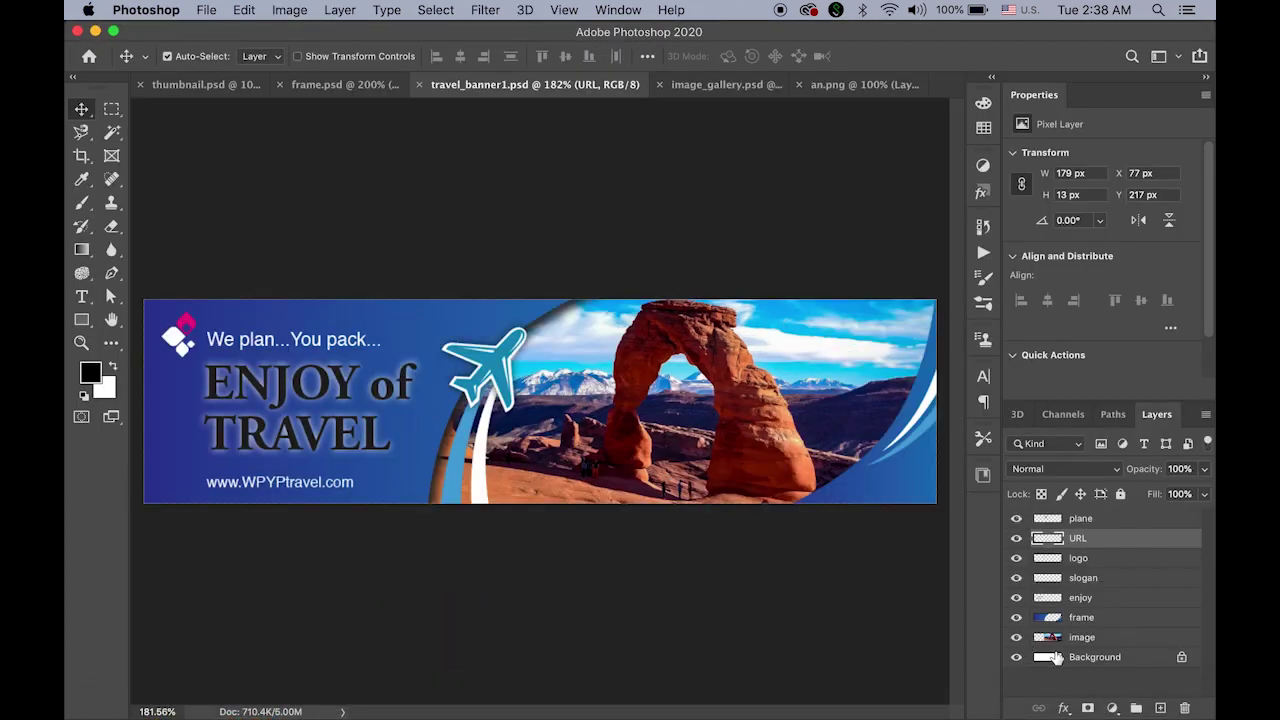
pyautogui.click(1100, 656)
pyautogui.click(1096, 637)
pyautogui.click(1100, 617)
pyautogui.click(1100, 597)
pyautogui.click(1102, 577)
pyautogui.click(1106, 538)
pyautogui.click(1108, 518)
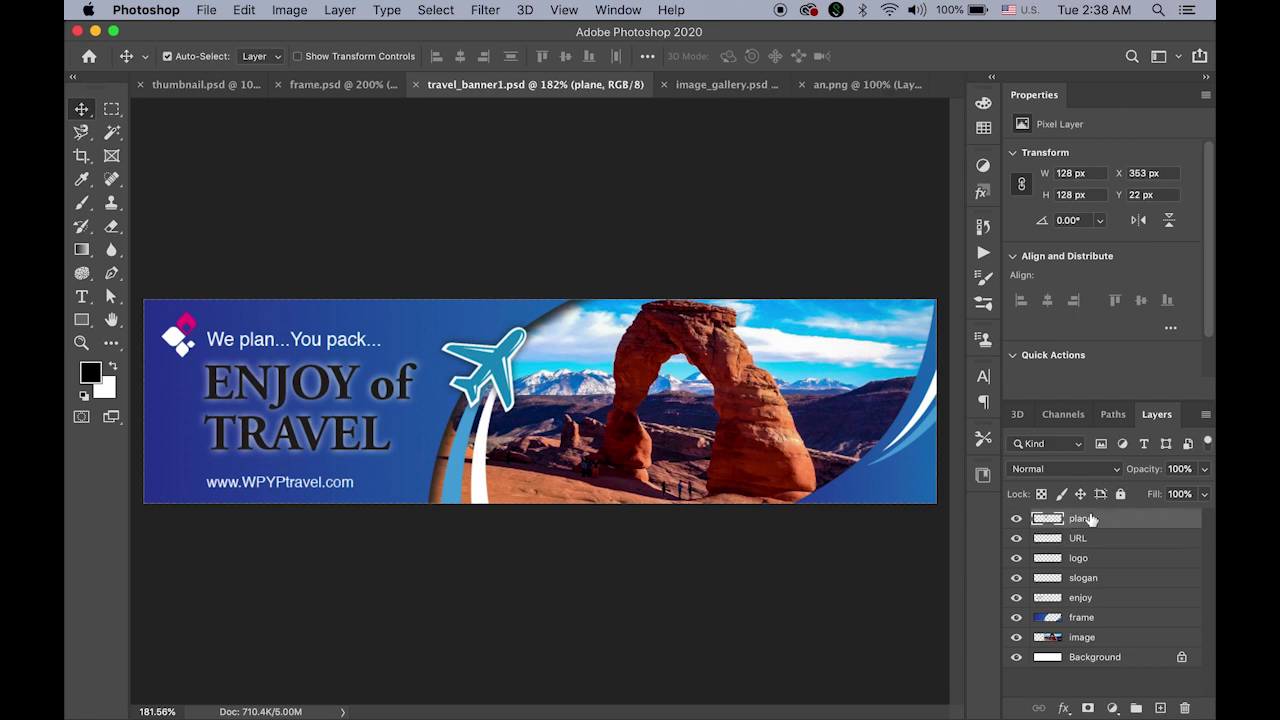
# Step: Hide the layers one by one from plane down to image, and show them all again to review the banner's build-up
pyautogui.click(1016, 518)
pyautogui.click(1016, 538)
pyautogui.click(1016, 558)
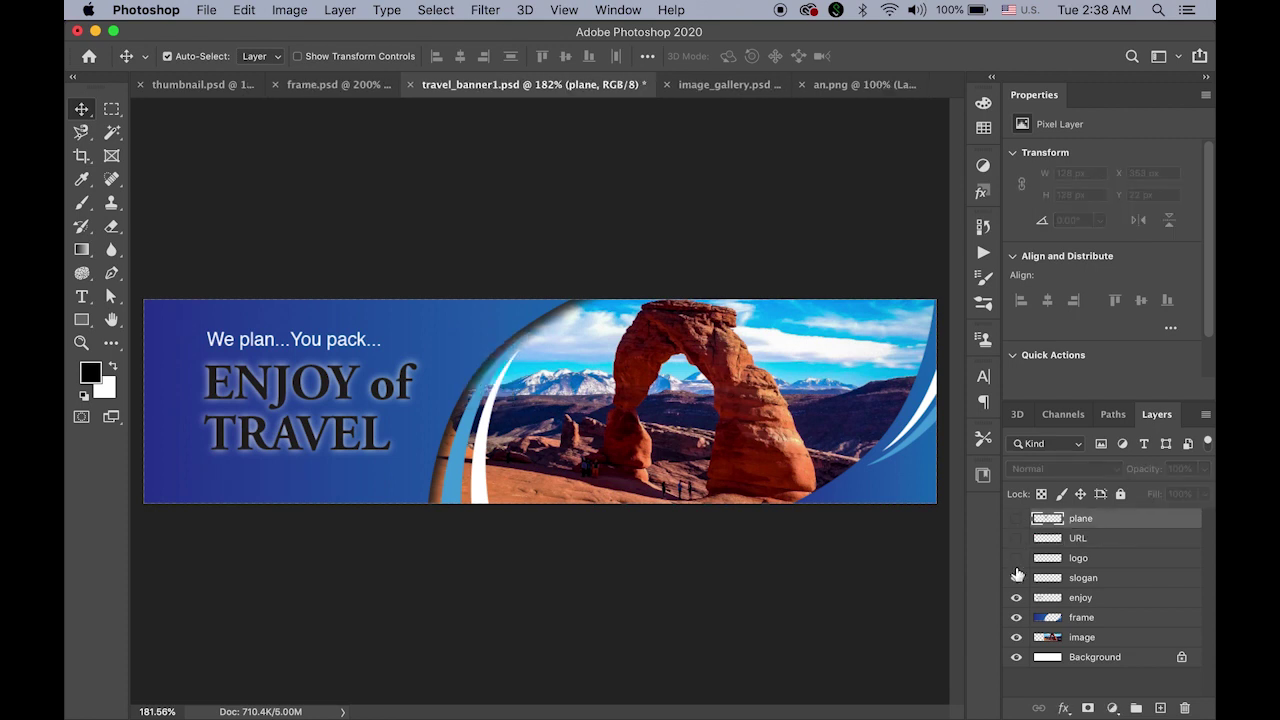
pyautogui.click(1016, 577)
pyautogui.click(1016, 597)
pyautogui.click(1016, 617)
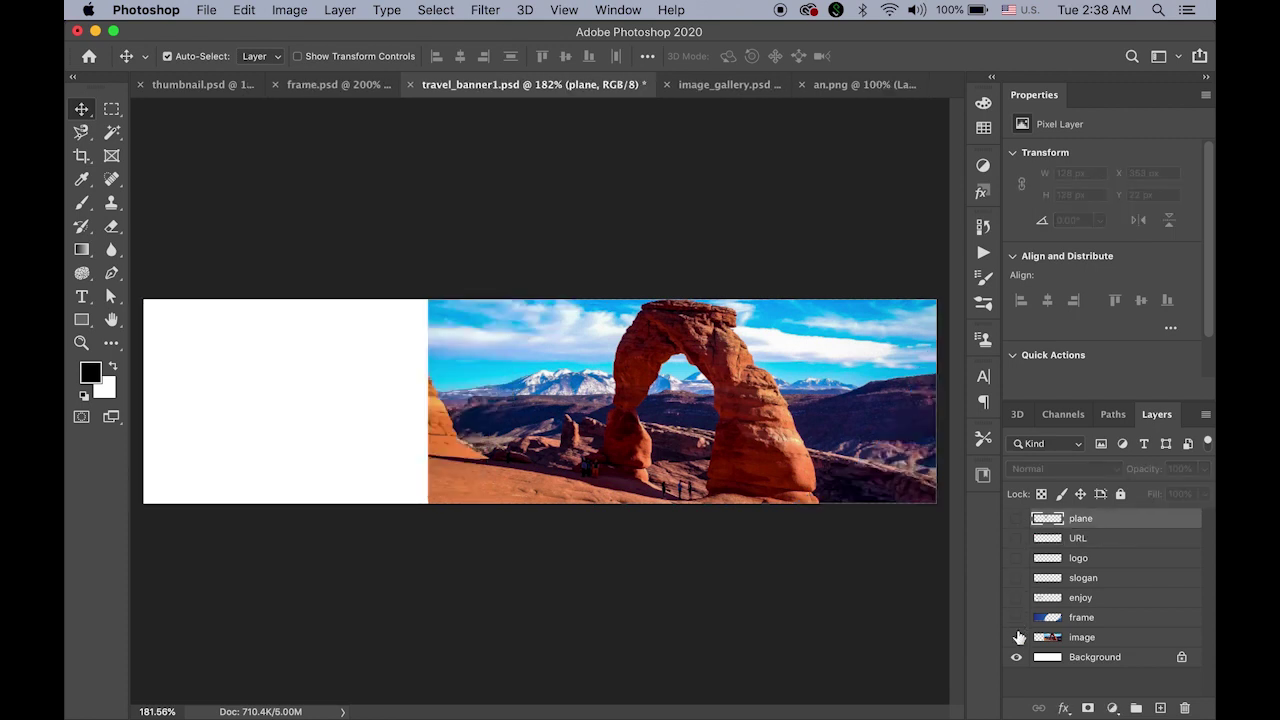
pyautogui.click(1016, 637)
pyautogui.moveTo(1016, 632); pyautogui.dragTo(1016, 518)
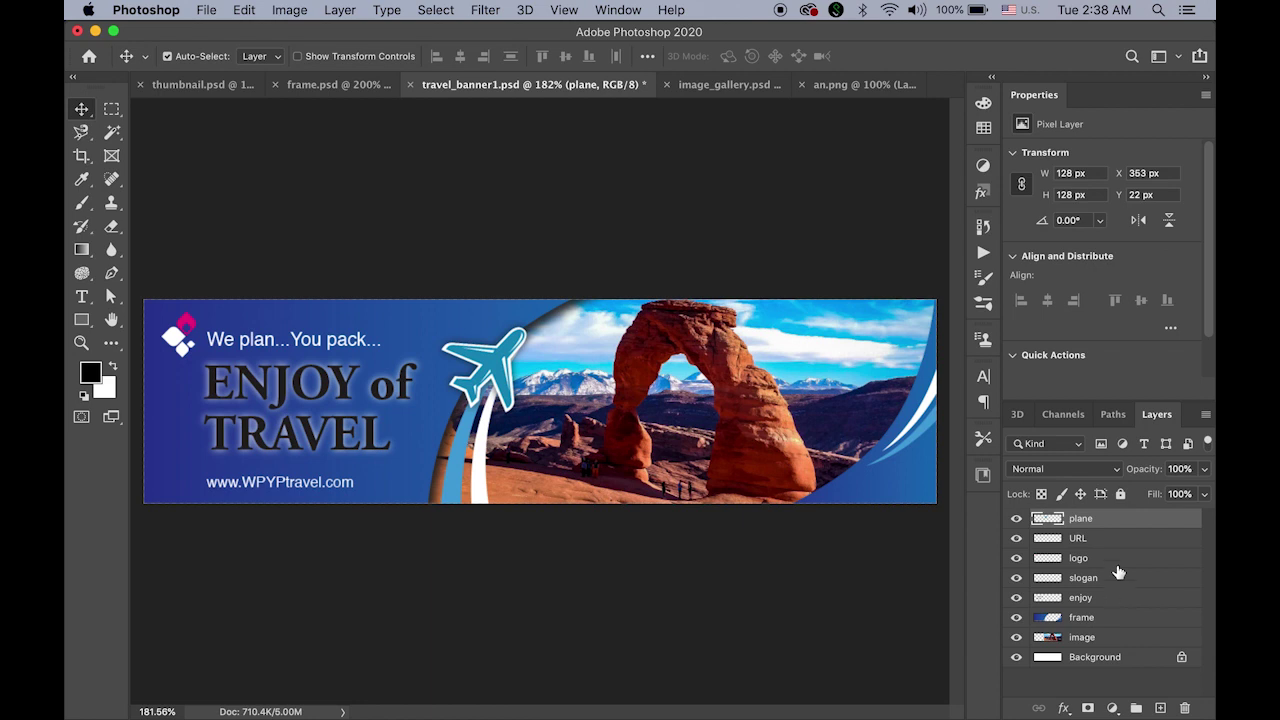
# Step: Show the Timeline and create a video timeline for the banner's layers
pyautogui.click(618, 11)
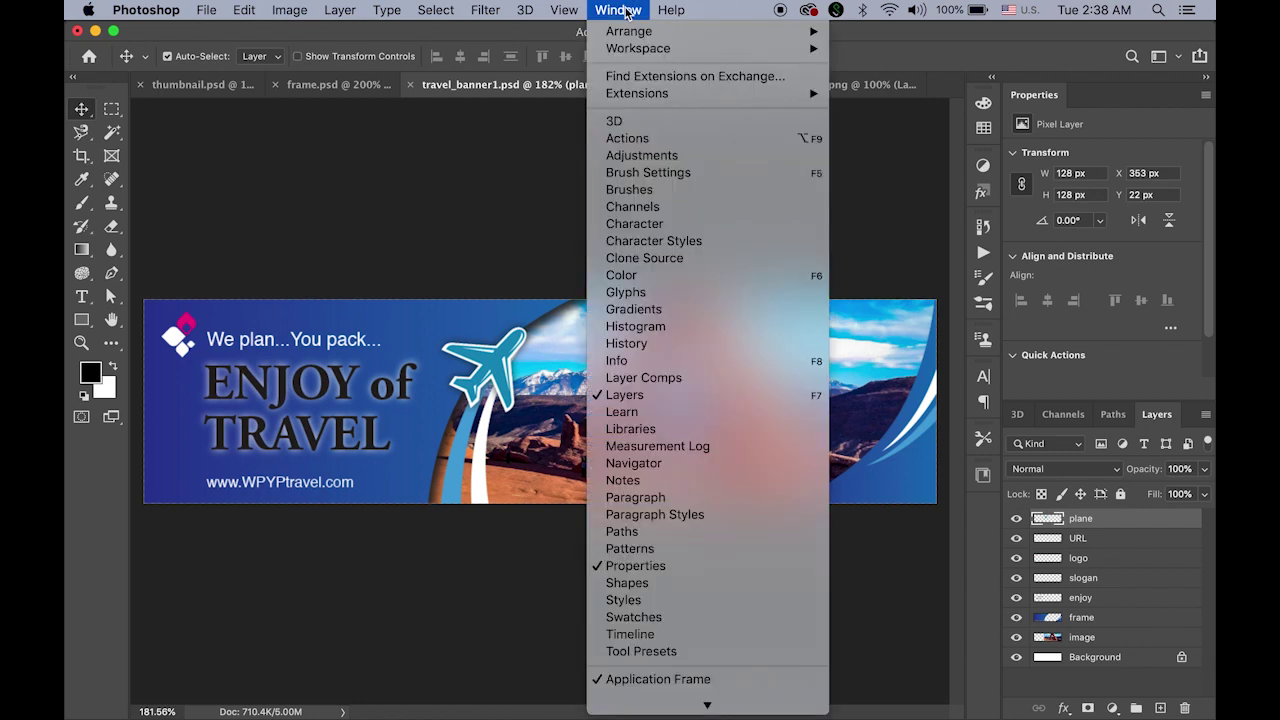
pyautogui.click(718, 634)
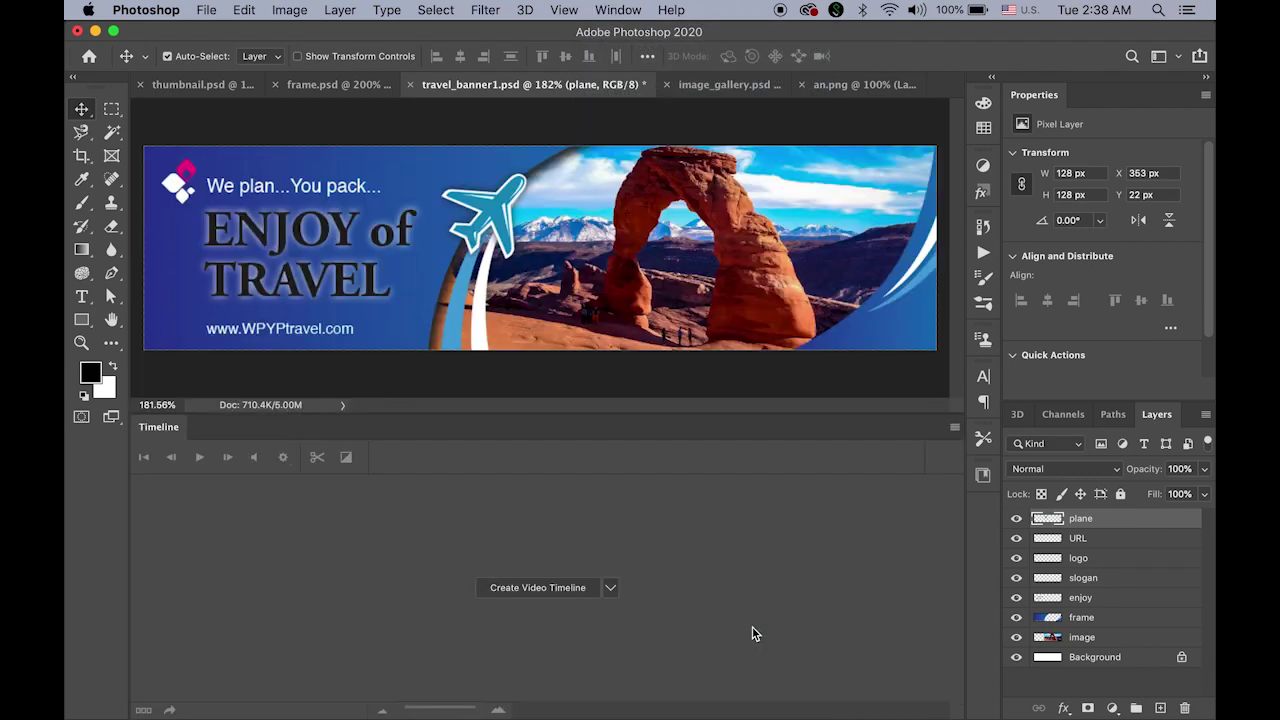
pyautogui.click(611, 588)
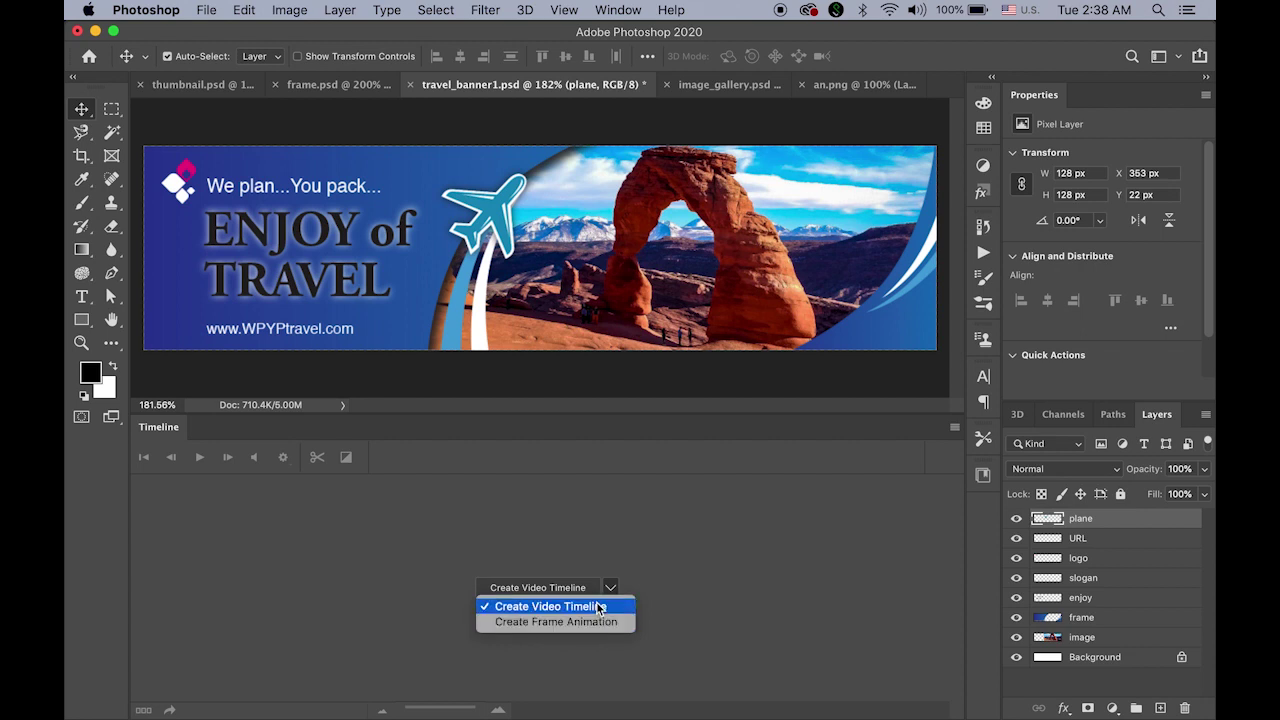
pyautogui.click(546, 606)
pyautogui.click(544, 590)
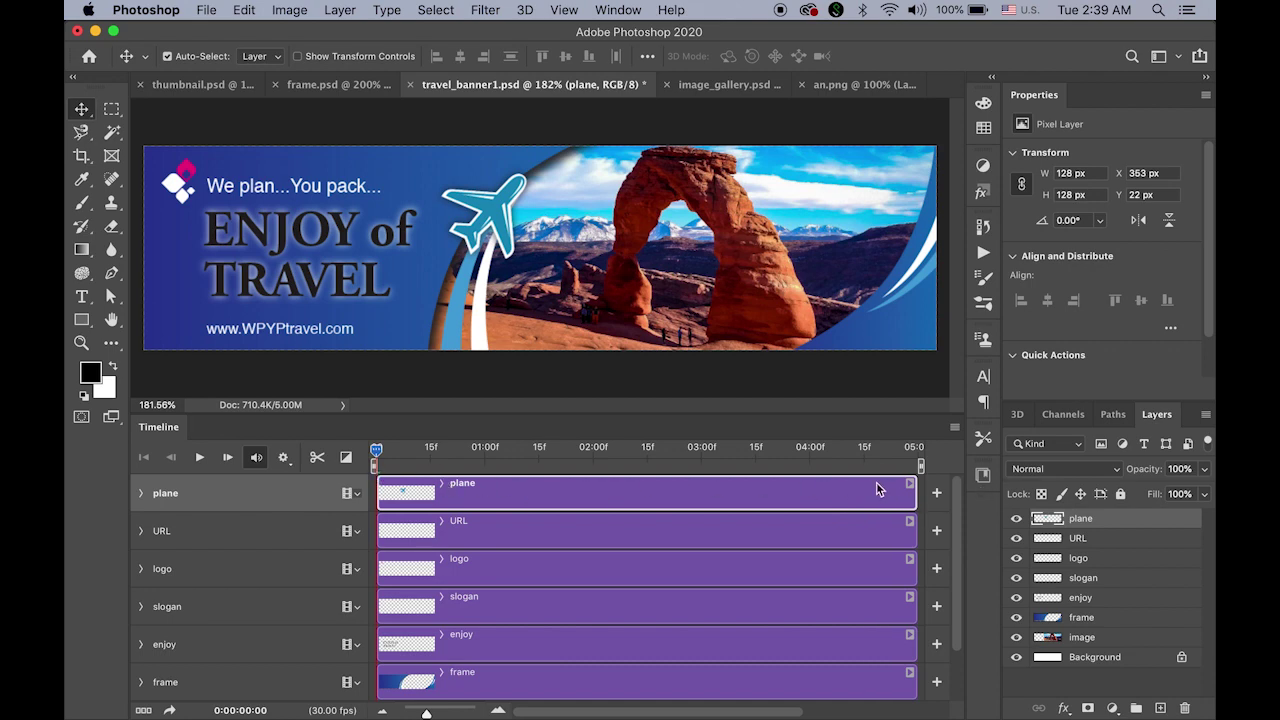
# Step: Play the video timeline to preview it, stop playback and return the playhead to the start
pyautogui.click(201, 458)
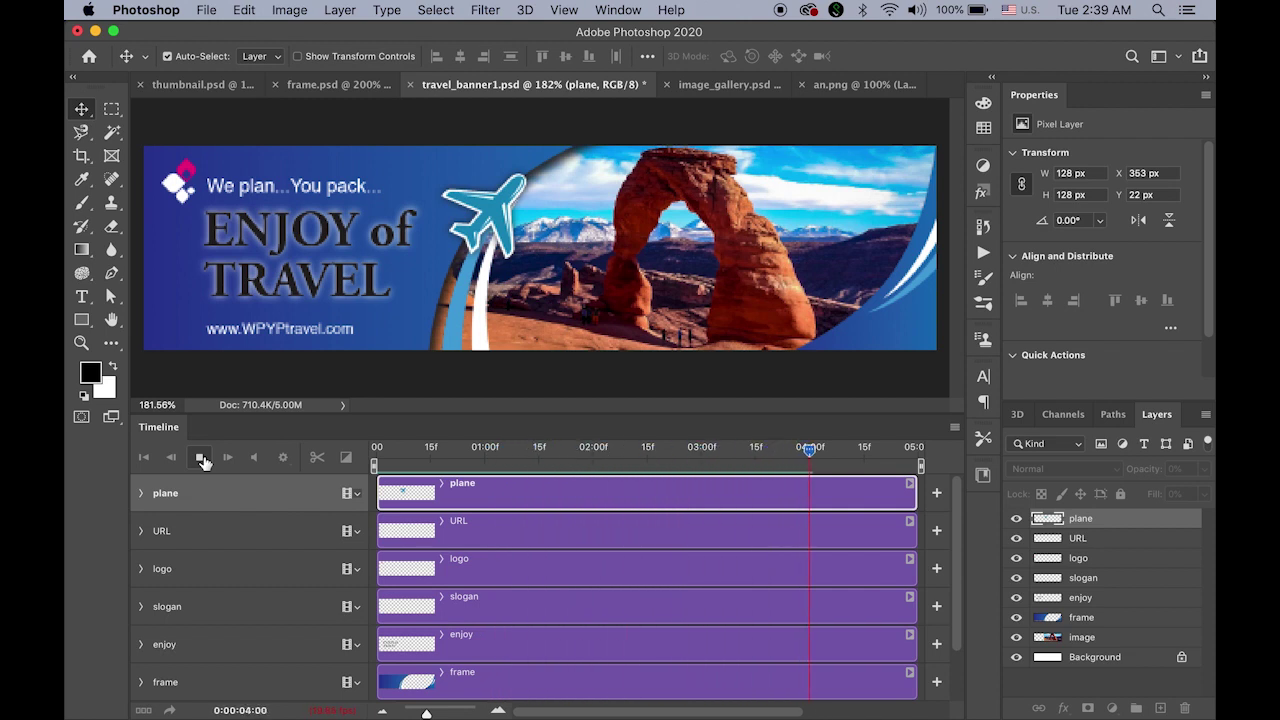
pyautogui.click(201, 459)
pyautogui.moveTo(916, 451); pyautogui.dragTo(376, 451)
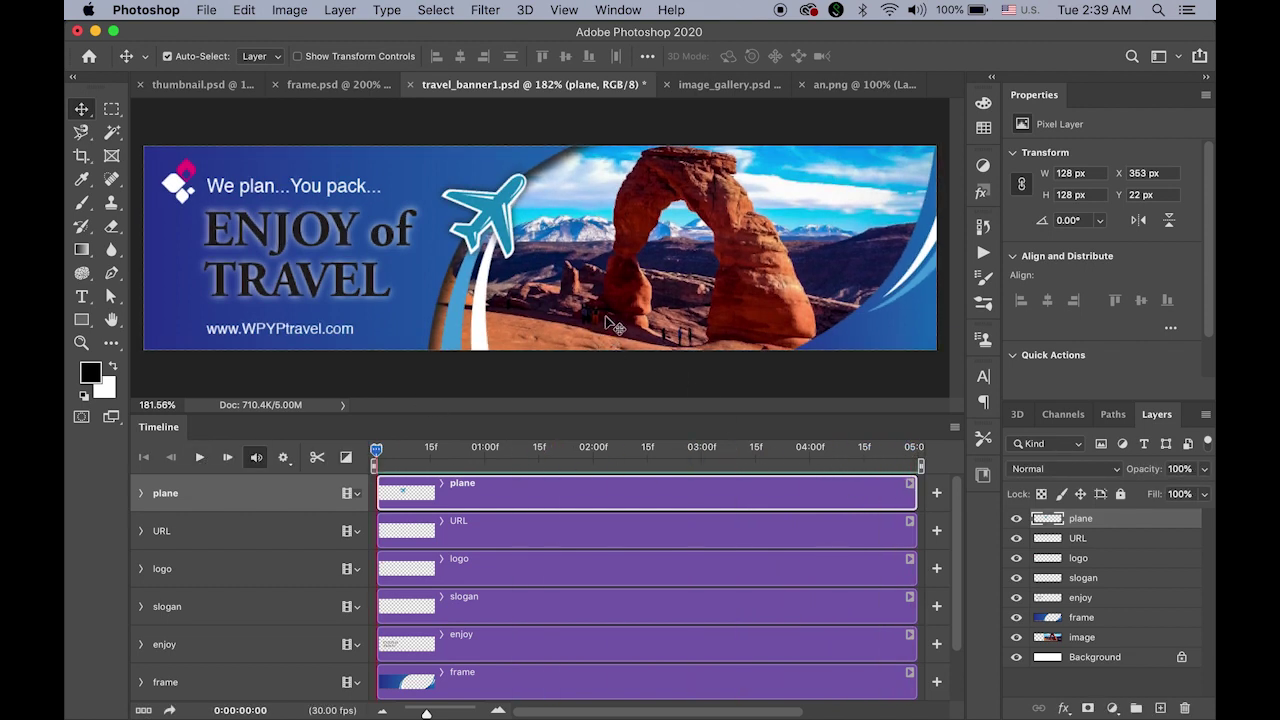
# Step: Add Opacity keyframes to the image layer's track at the start of the timeline and at 1 second
pyautogui.click(606, 318)
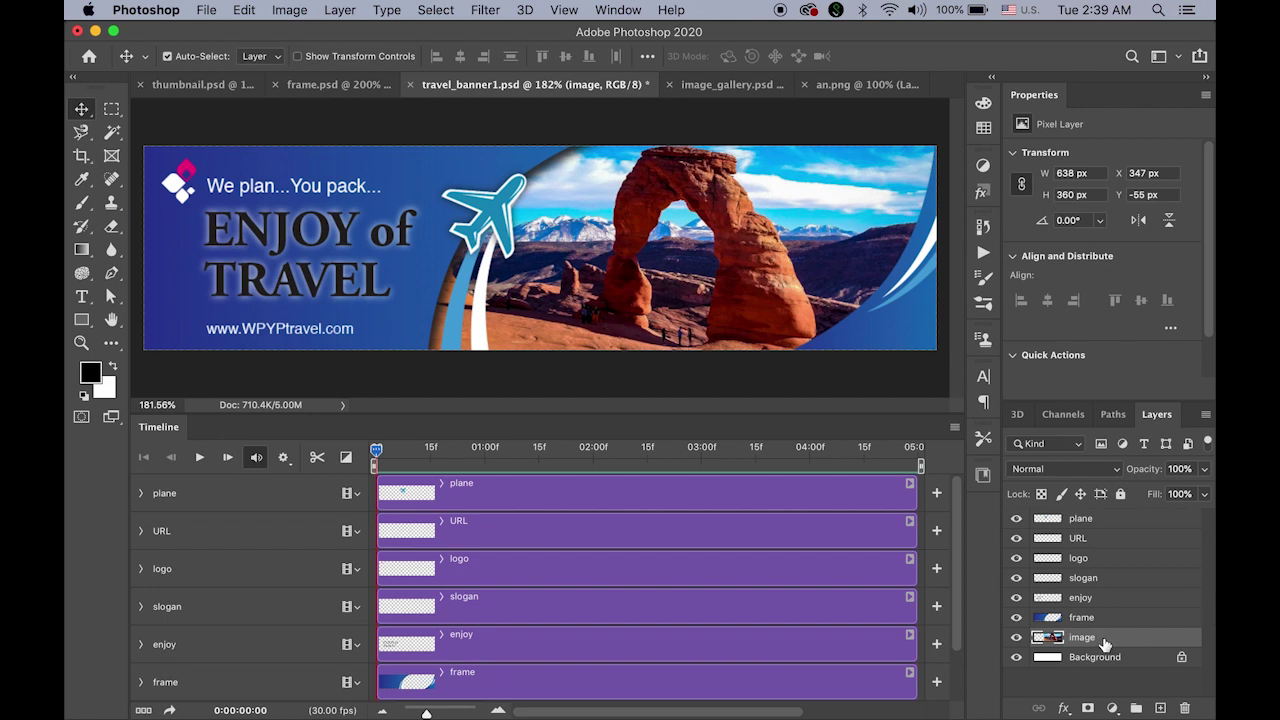
pyautogui.moveTo(960, 529); pyautogui.dragTo(961, 605)
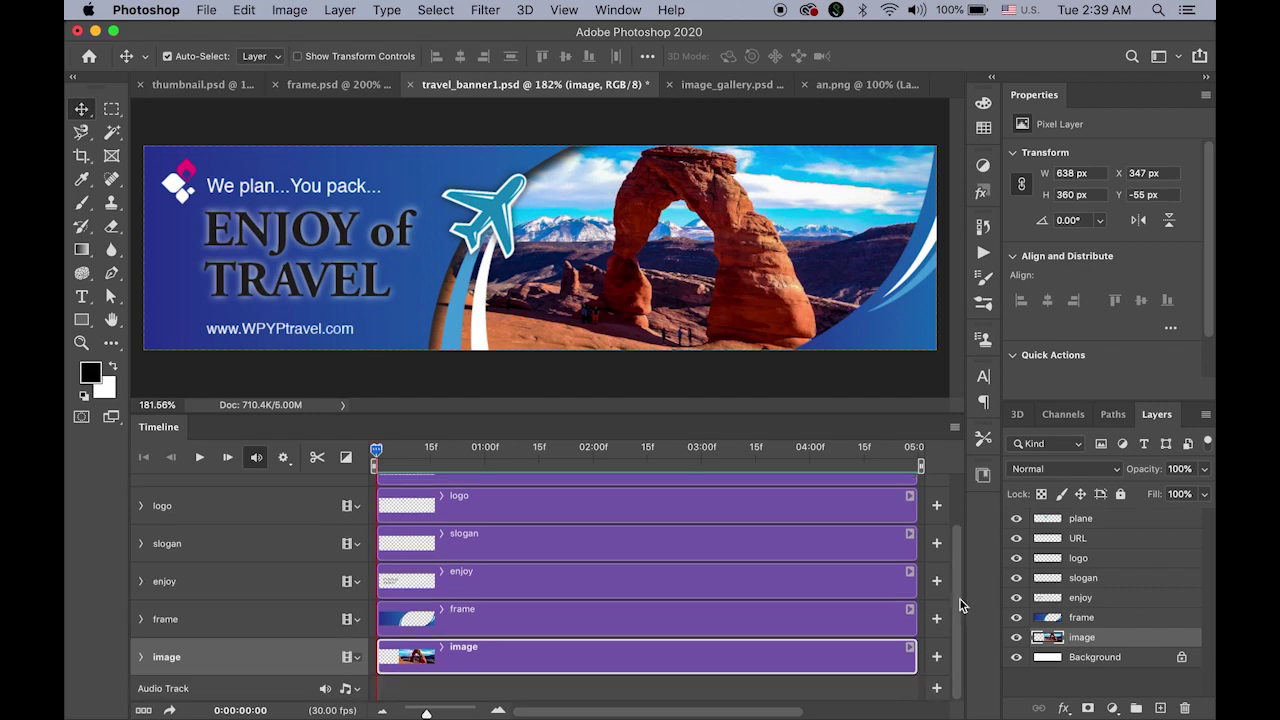
pyautogui.click(141, 659)
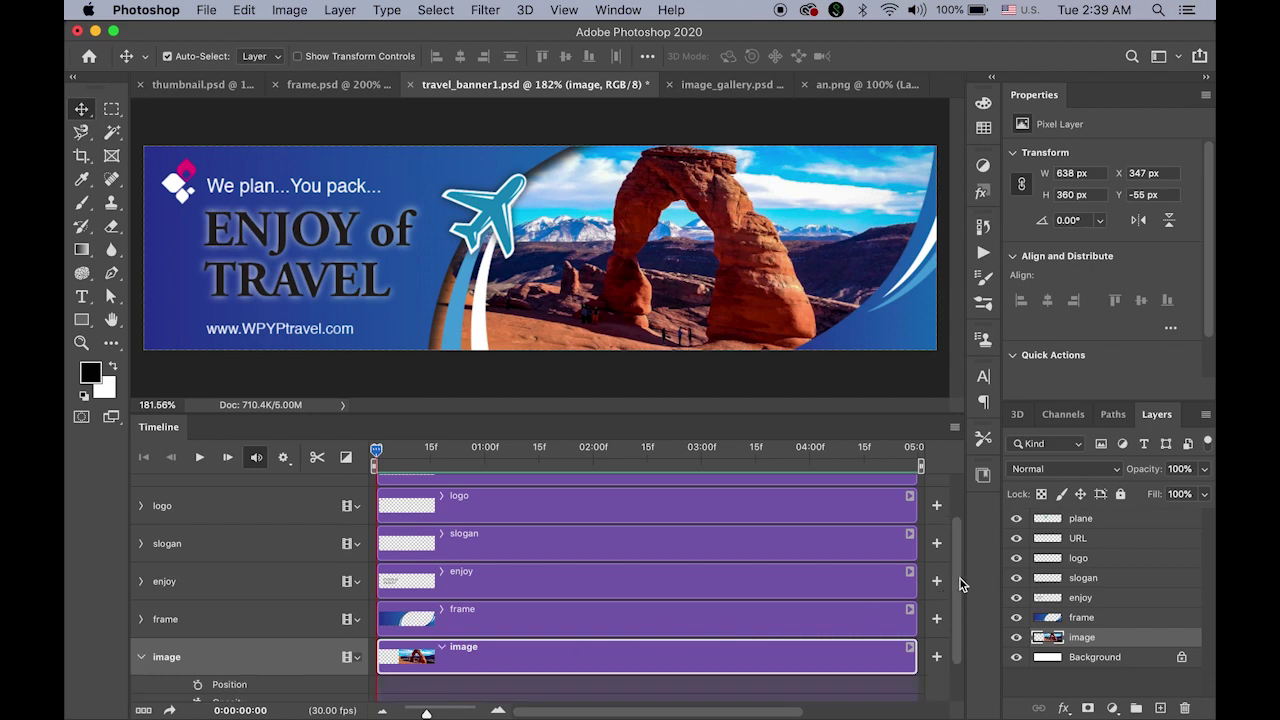
pyautogui.moveTo(957, 588); pyautogui.dragTo(957, 620)
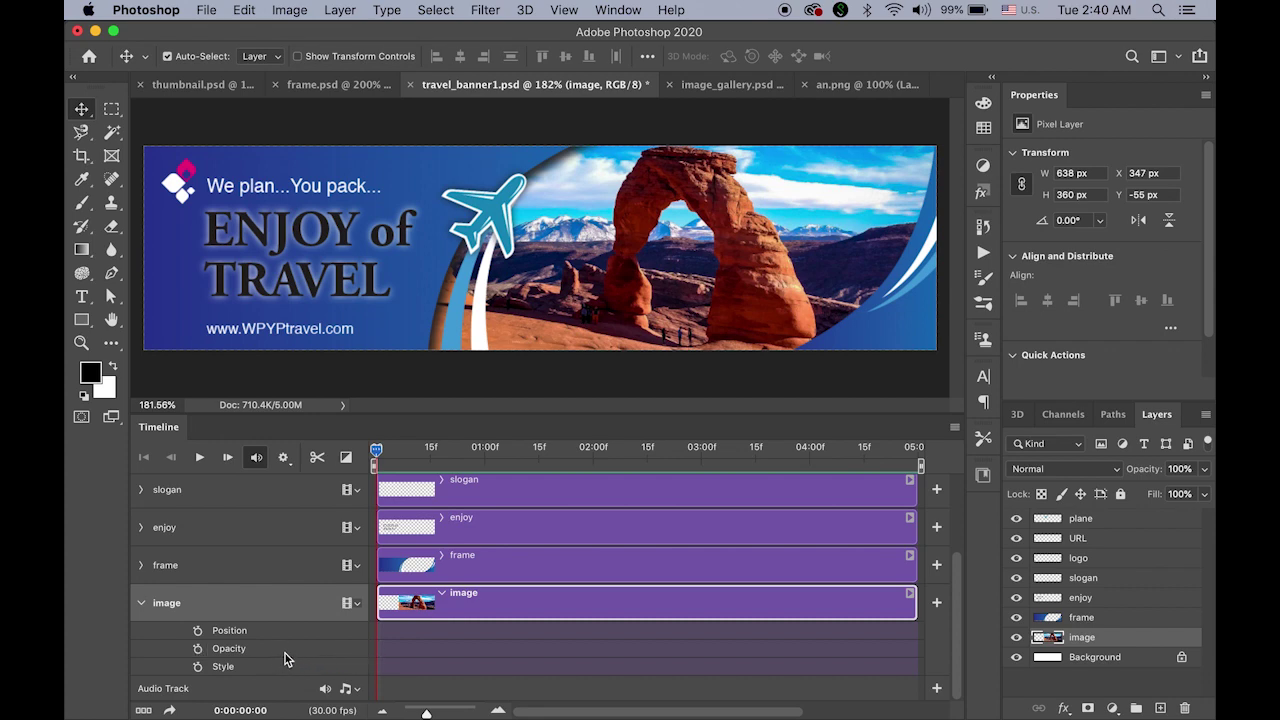
pyautogui.click(198, 650)
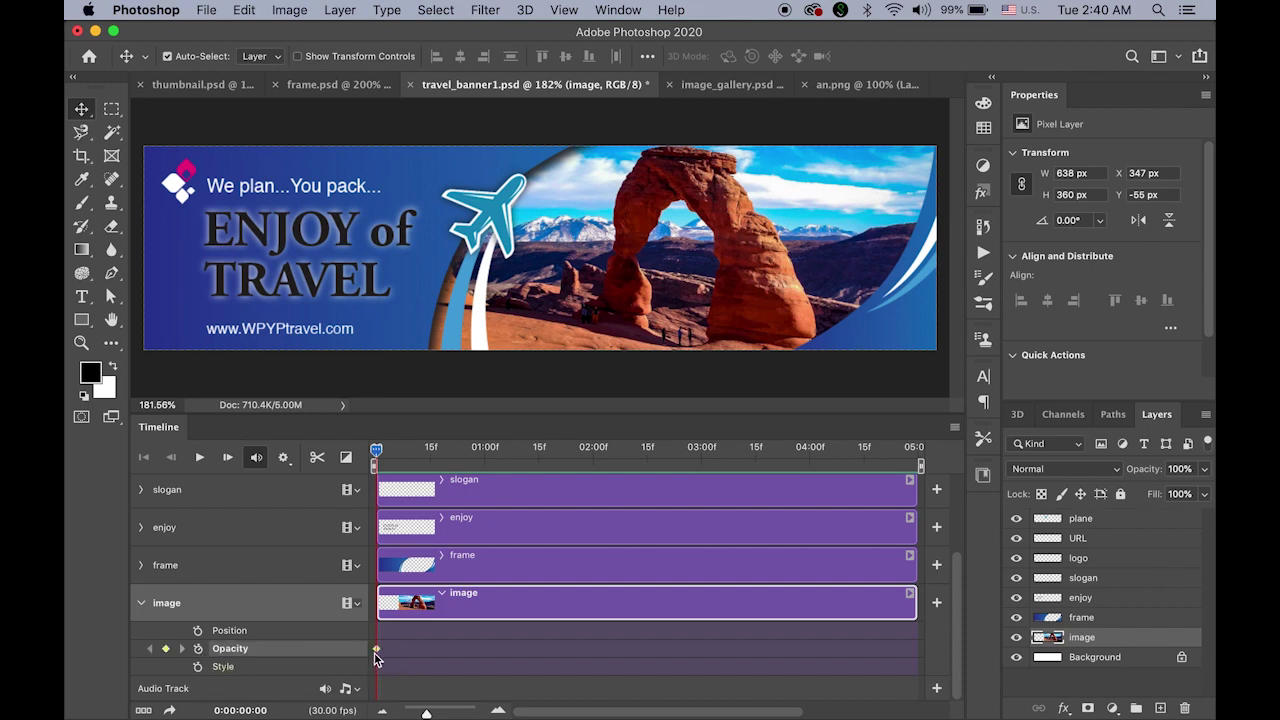
pyautogui.moveTo(376, 456); pyautogui.dragTo(484, 458)
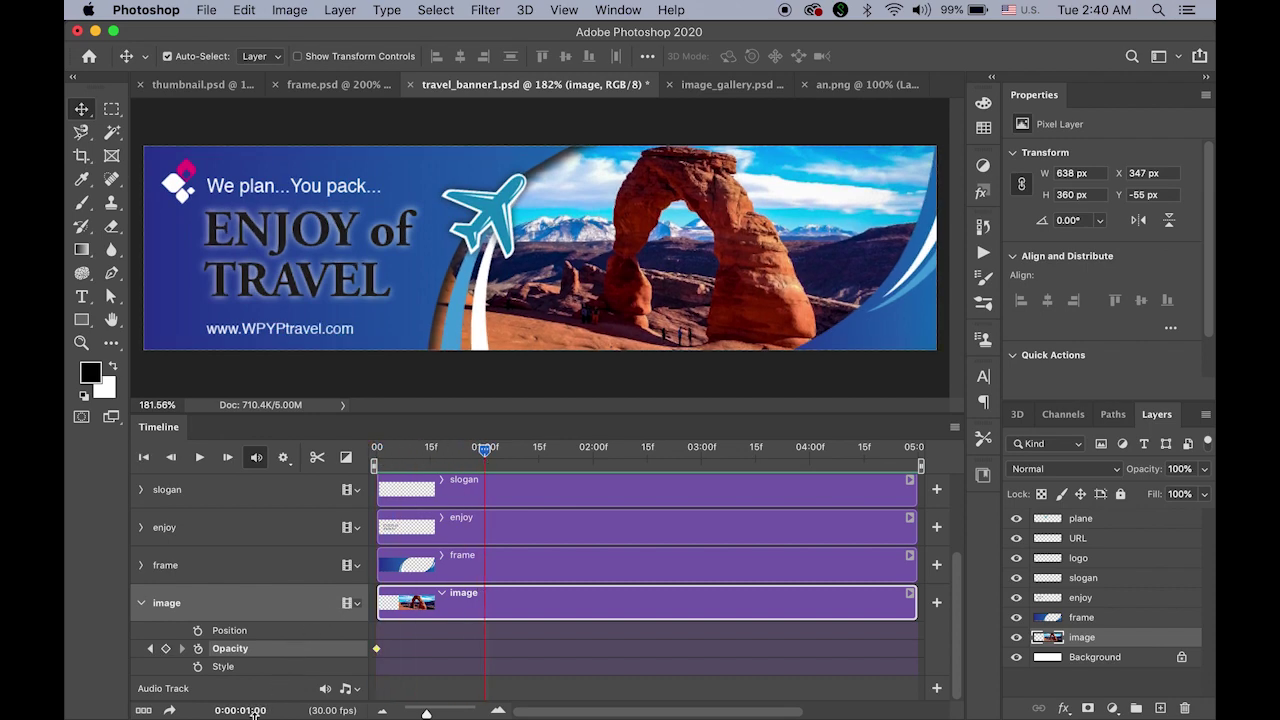
pyautogui.click(166, 649)
# Step: Set the image layer's opacity to 0% at its first keyframe, at the start of the timeline
pyautogui.moveTo(484, 452); pyautogui.dragTo(376, 467)
pyautogui.click(377, 649)
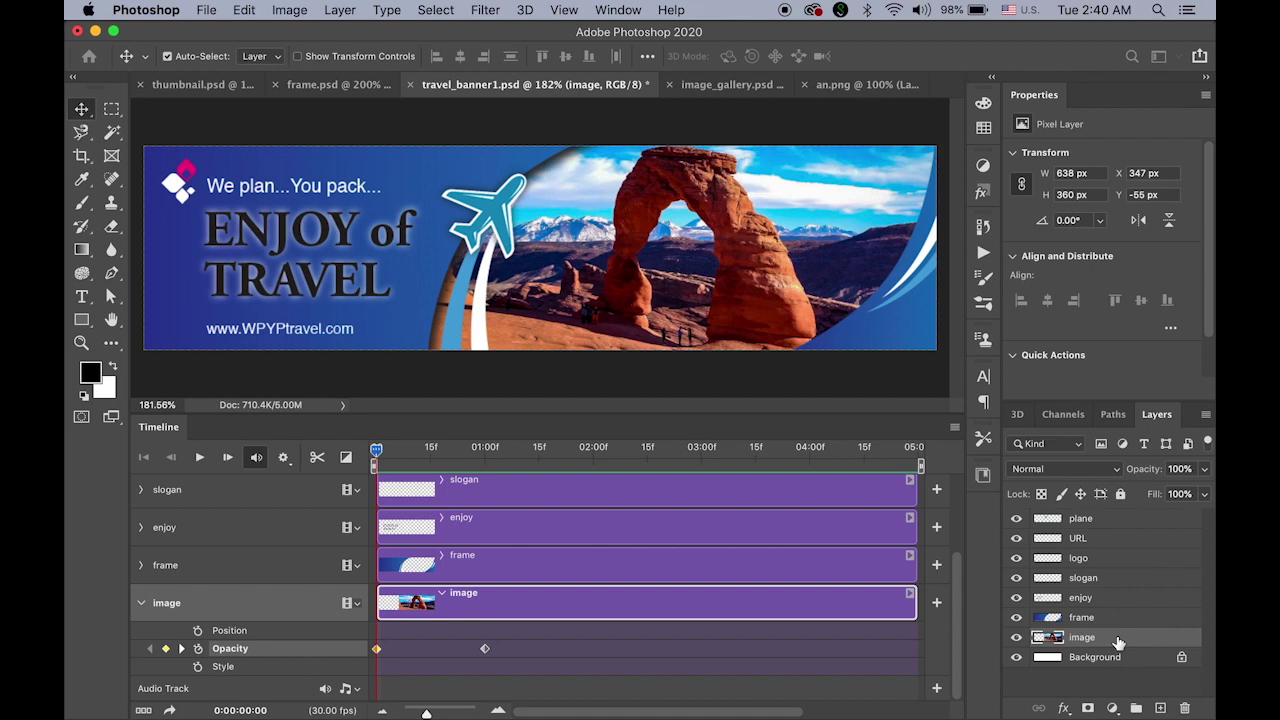
pyautogui.click(1204, 469)
pyautogui.moveTo(1202, 493); pyautogui.dragTo(1079, 496)
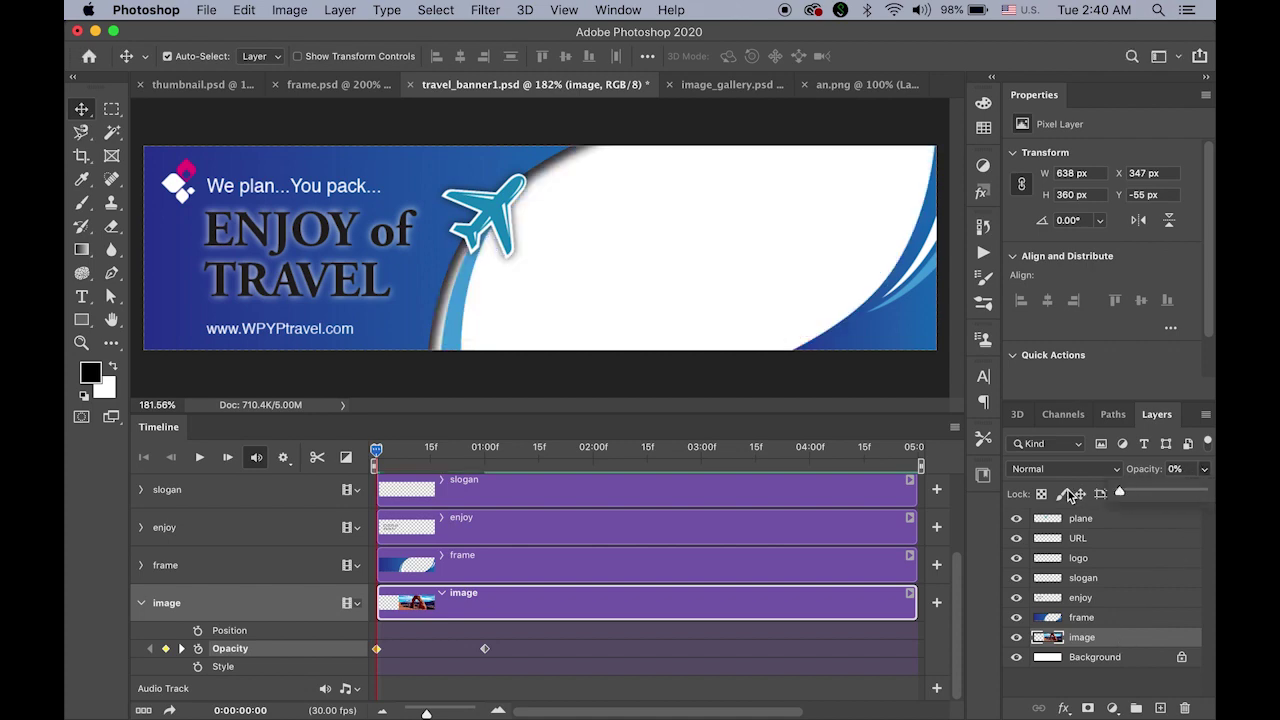
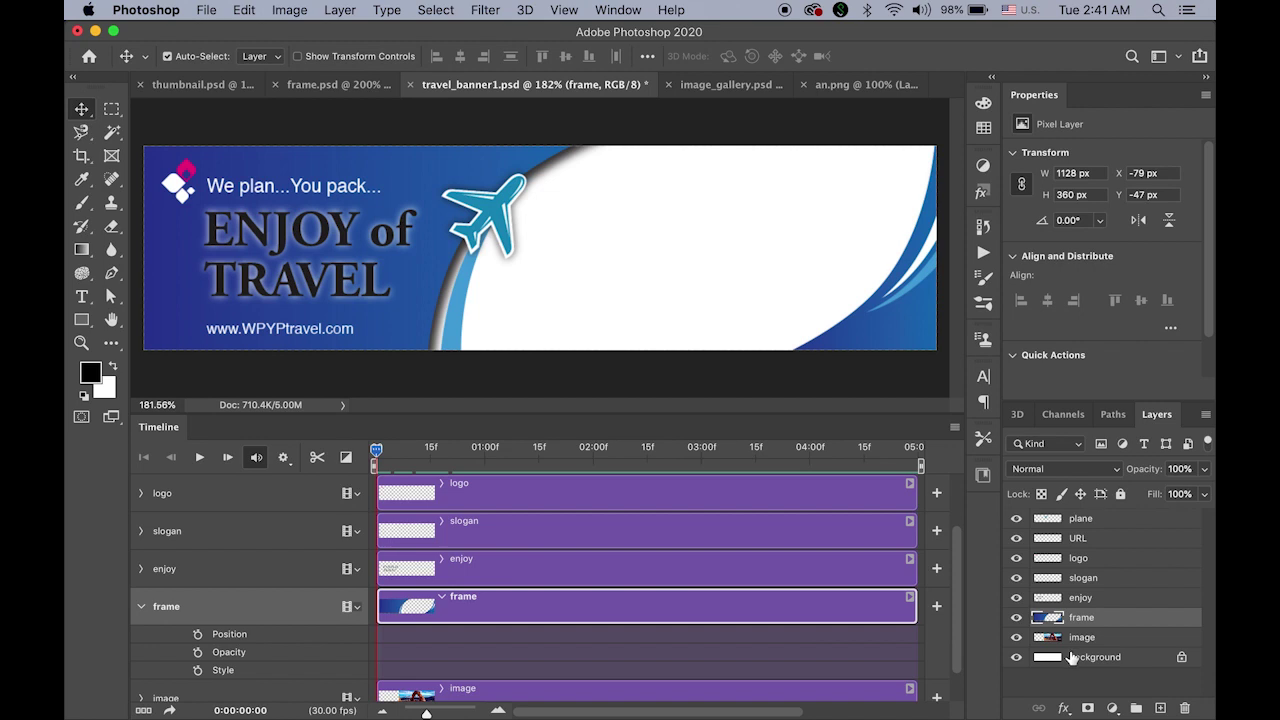
# Step: Convert the frame layer to a smart object
pyautogui.click(1205, 414)
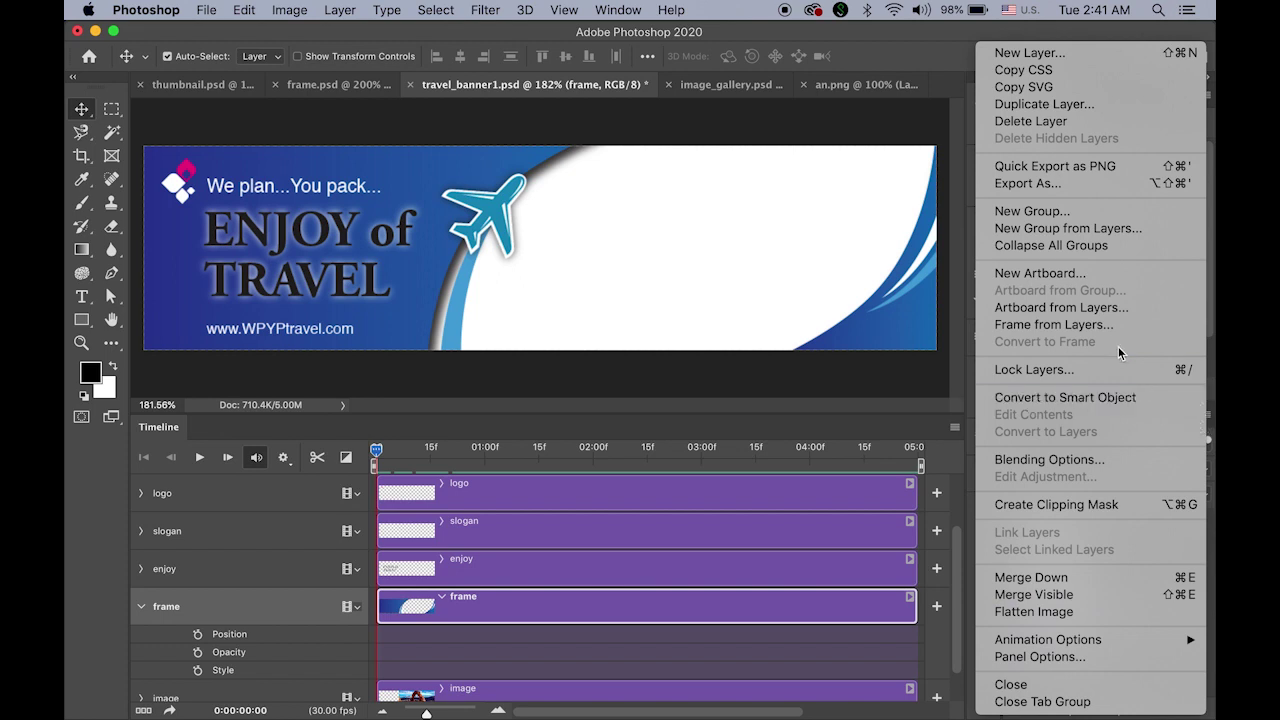
pyautogui.click(1088, 273)
pyautogui.click(1132, 398)
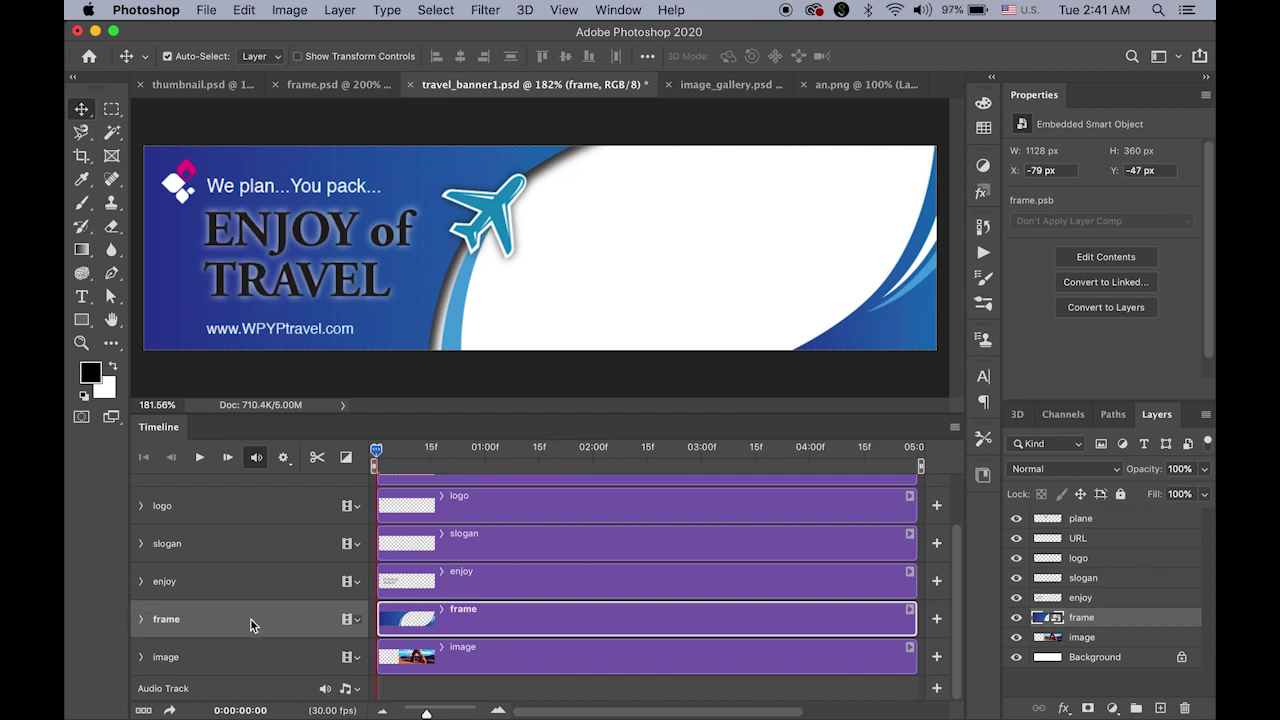
# Step: Add Transform keyframes to the frame layer's track at the start and at 1 second, and move the playhead back toward the start
pyautogui.click(141, 619)
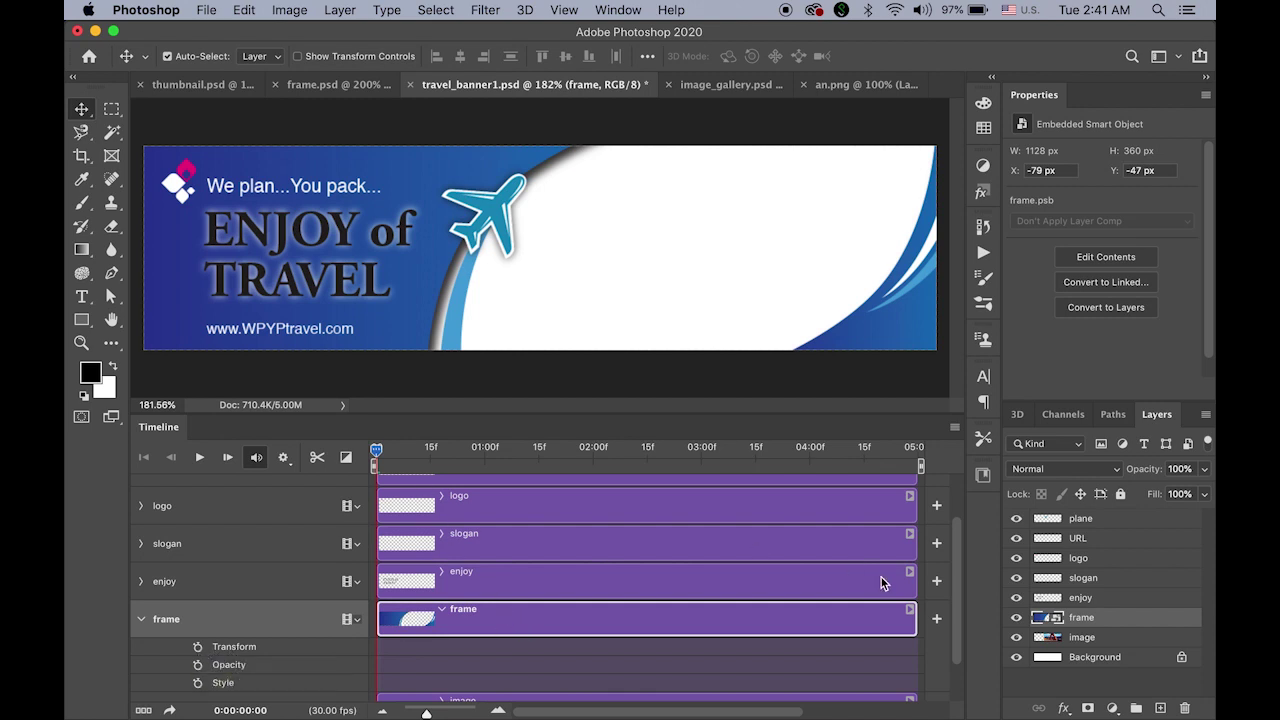
pyautogui.scroll(-1, 953, 573)
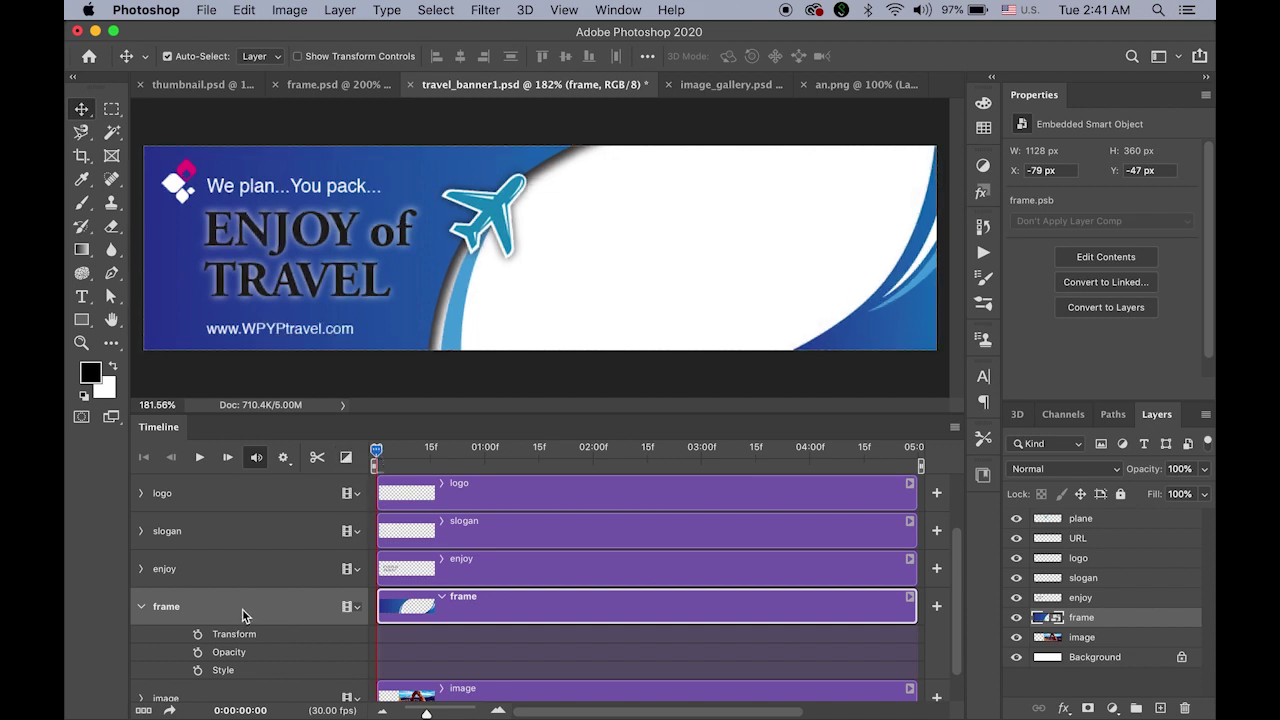
pyautogui.click(198, 636)
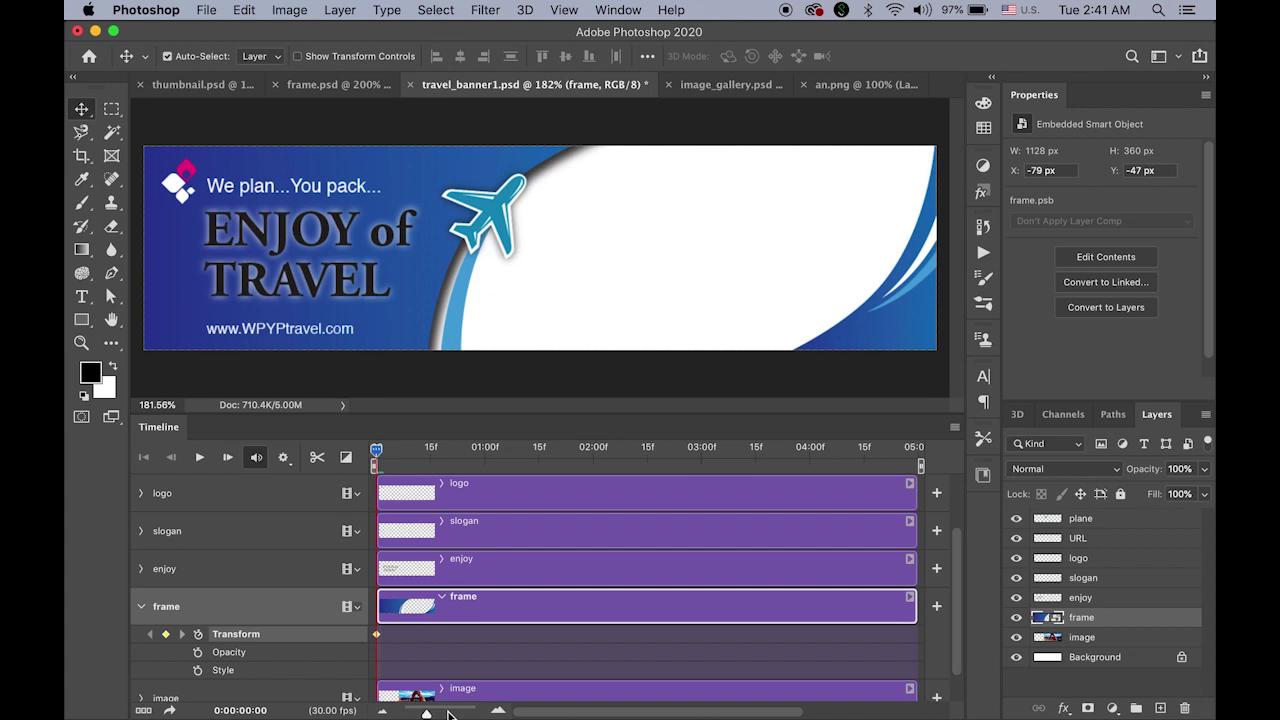
pyautogui.moveTo(376, 450); pyautogui.dragTo(486, 466)
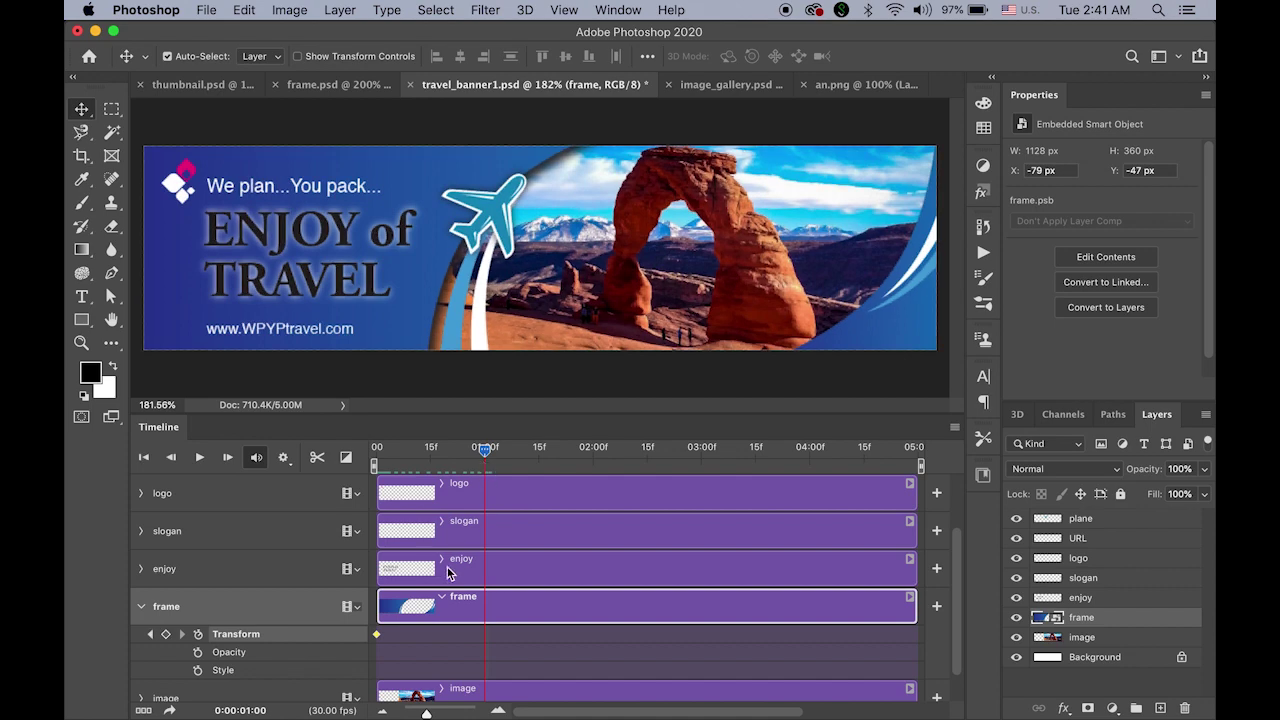
pyautogui.click(166, 634)
pyautogui.moveTo(486, 451); pyautogui.dragTo(361, 477)
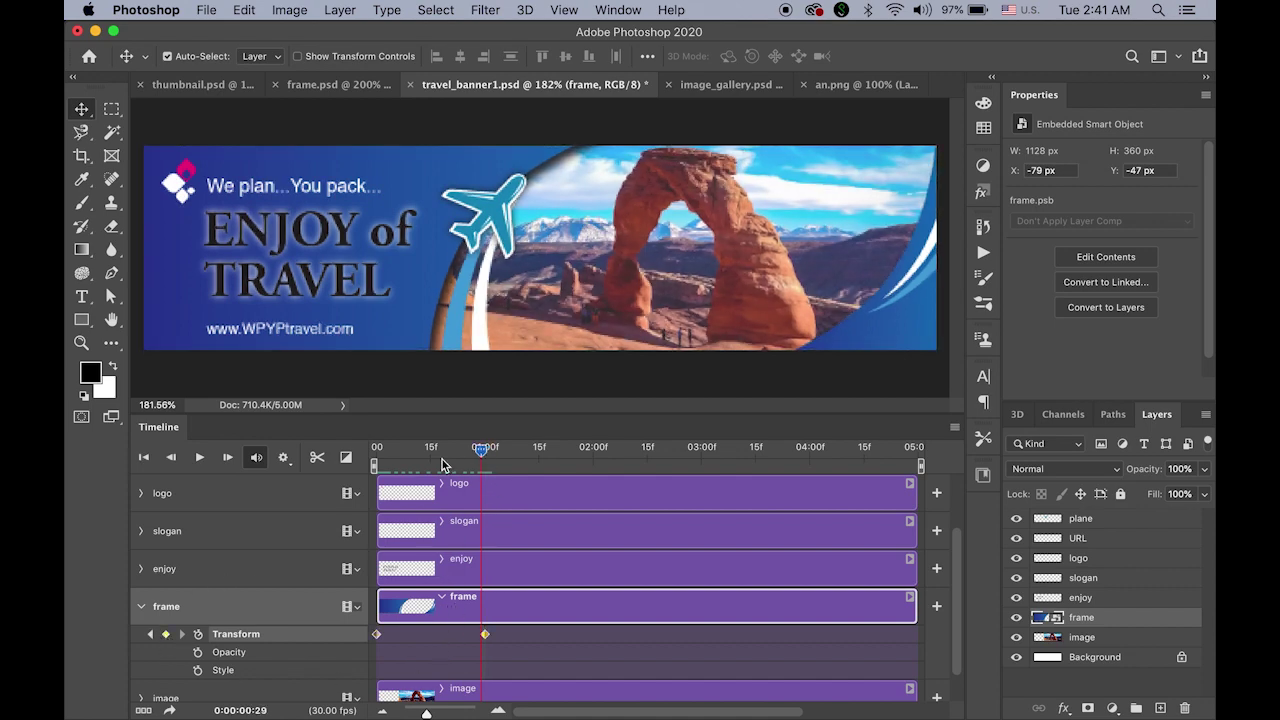
# Step: Scale the frame layer up to about 126% at its first Transform keyframe, at the start of the timeline
pyautogui.click(377, 635)
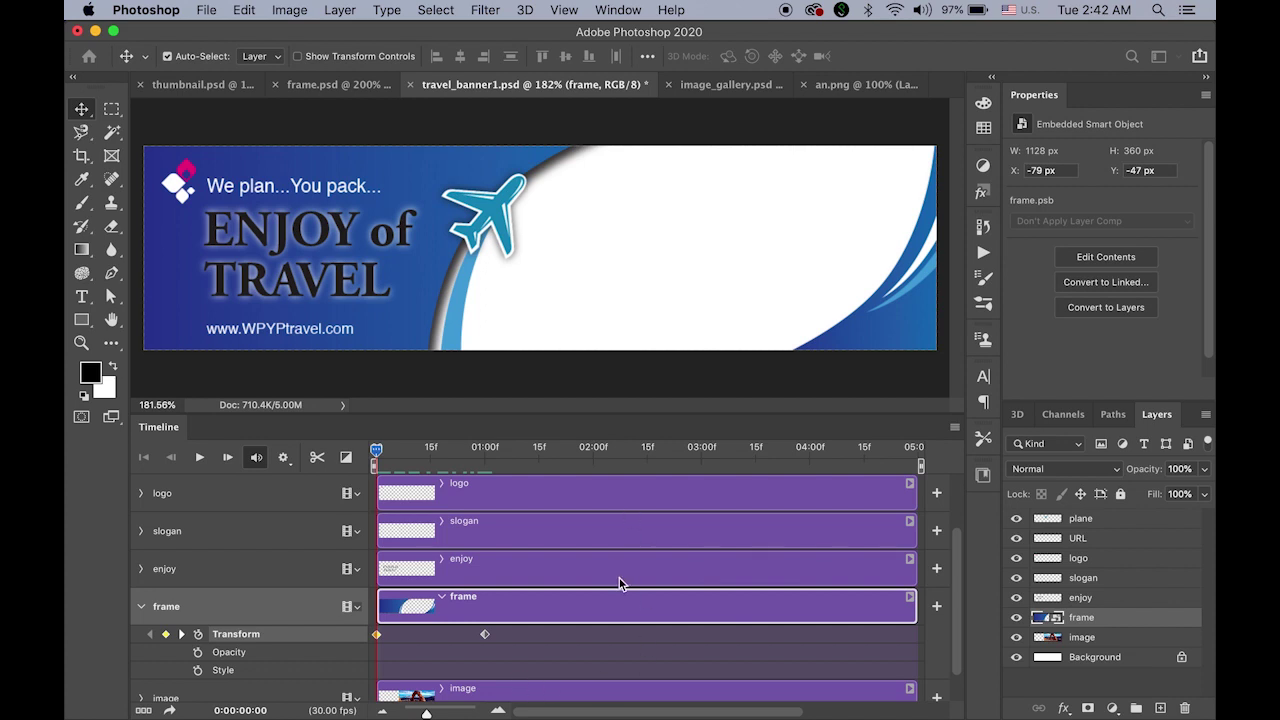
pyautogui.click(245, 10)
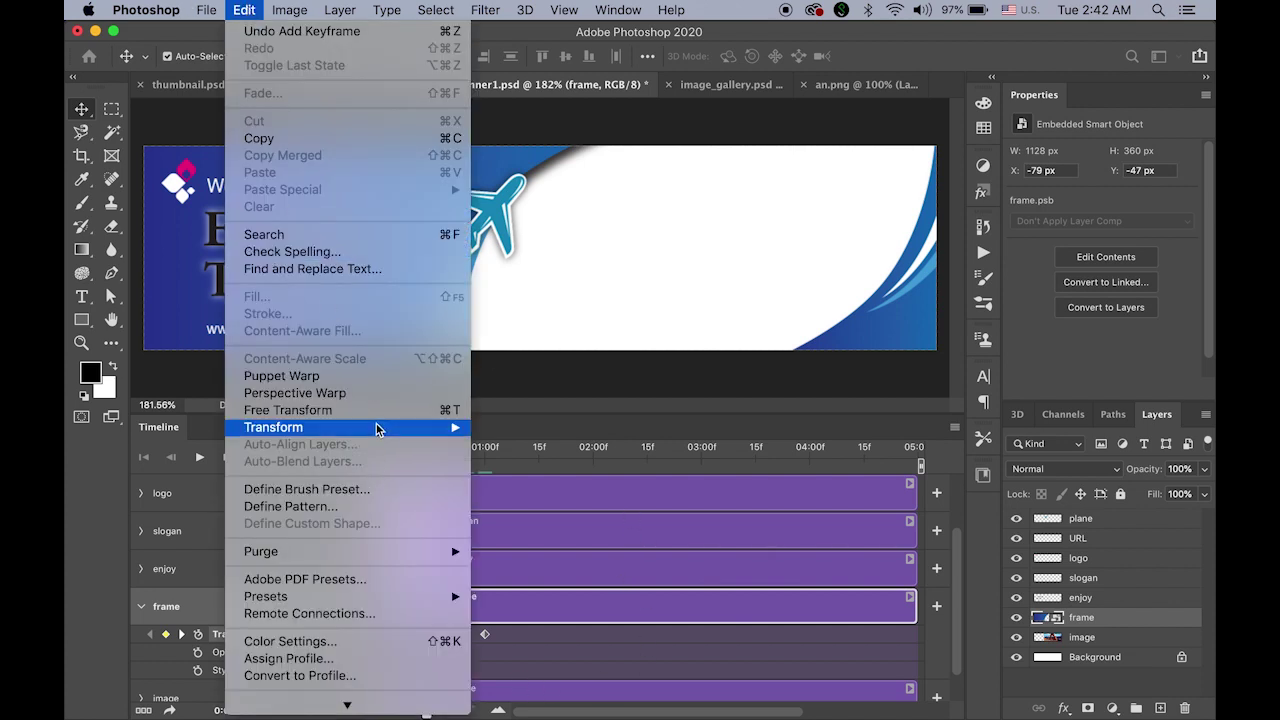
pyautogui.moveTo(376, 423)
pyautogui.click(521, 431)
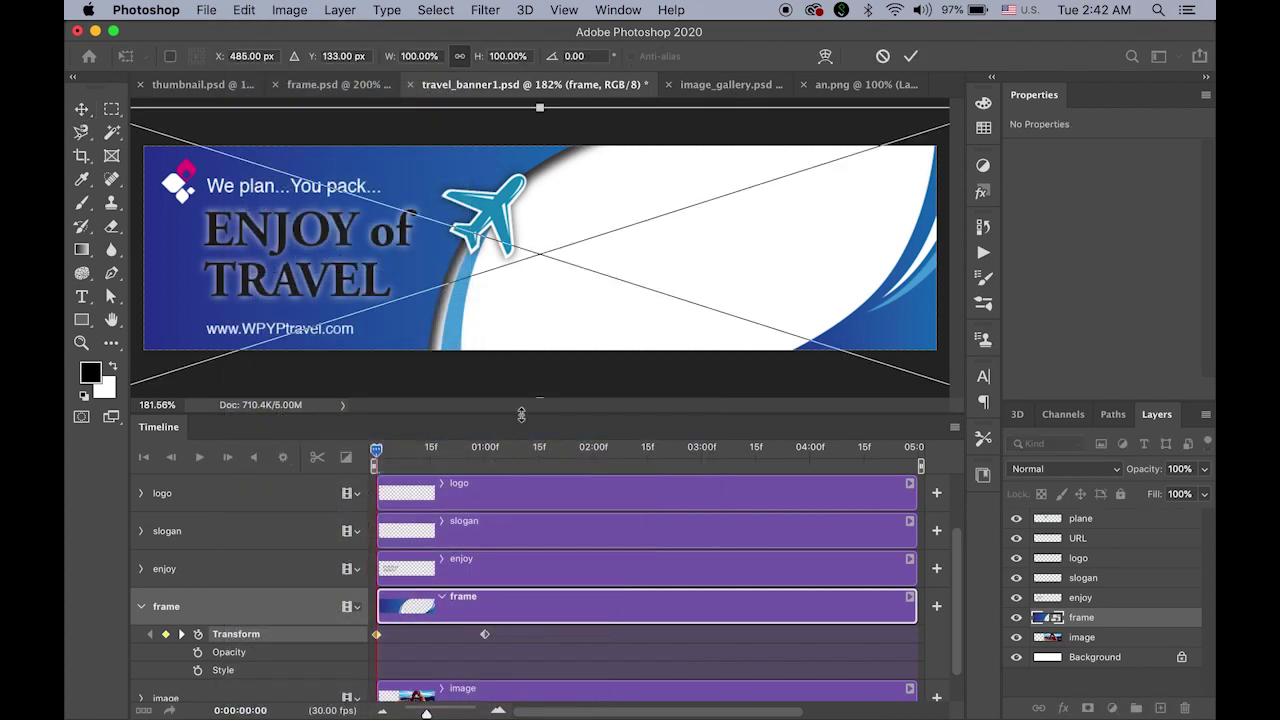
pyautogui.press('super+1')
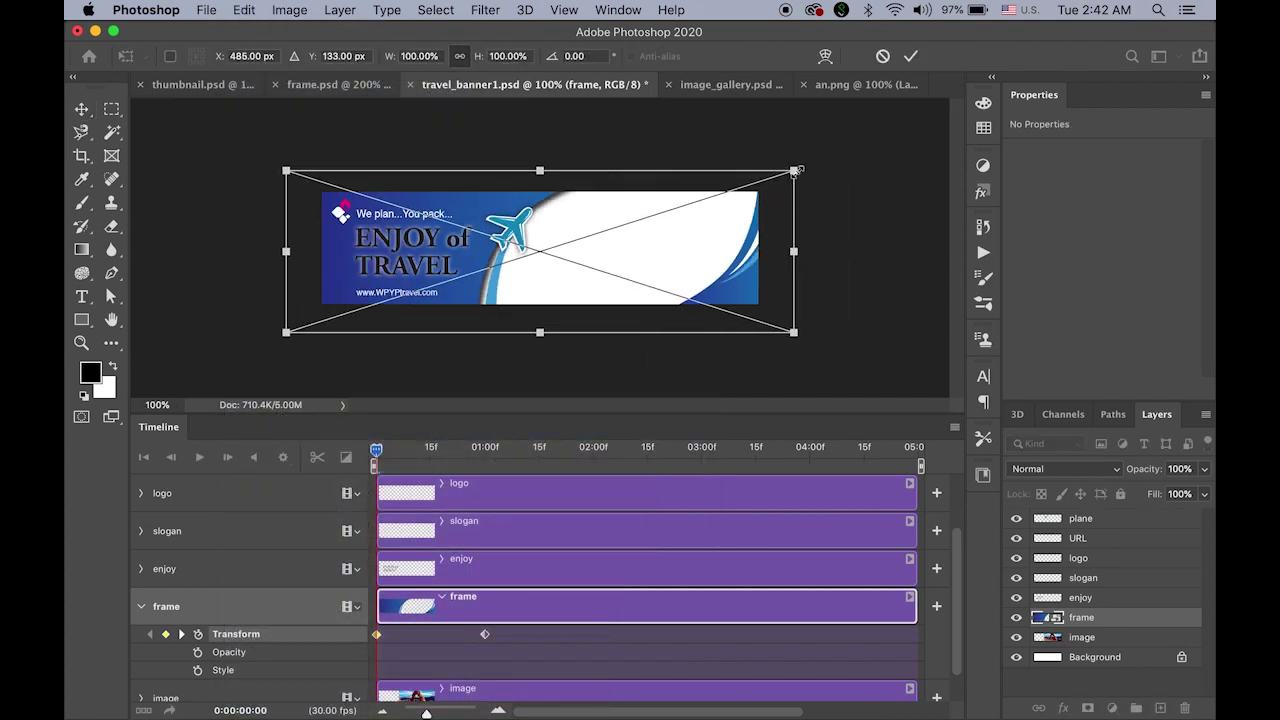
pyautogui.moveTo(795, 172); pyautogui.dragTo(865, 153)
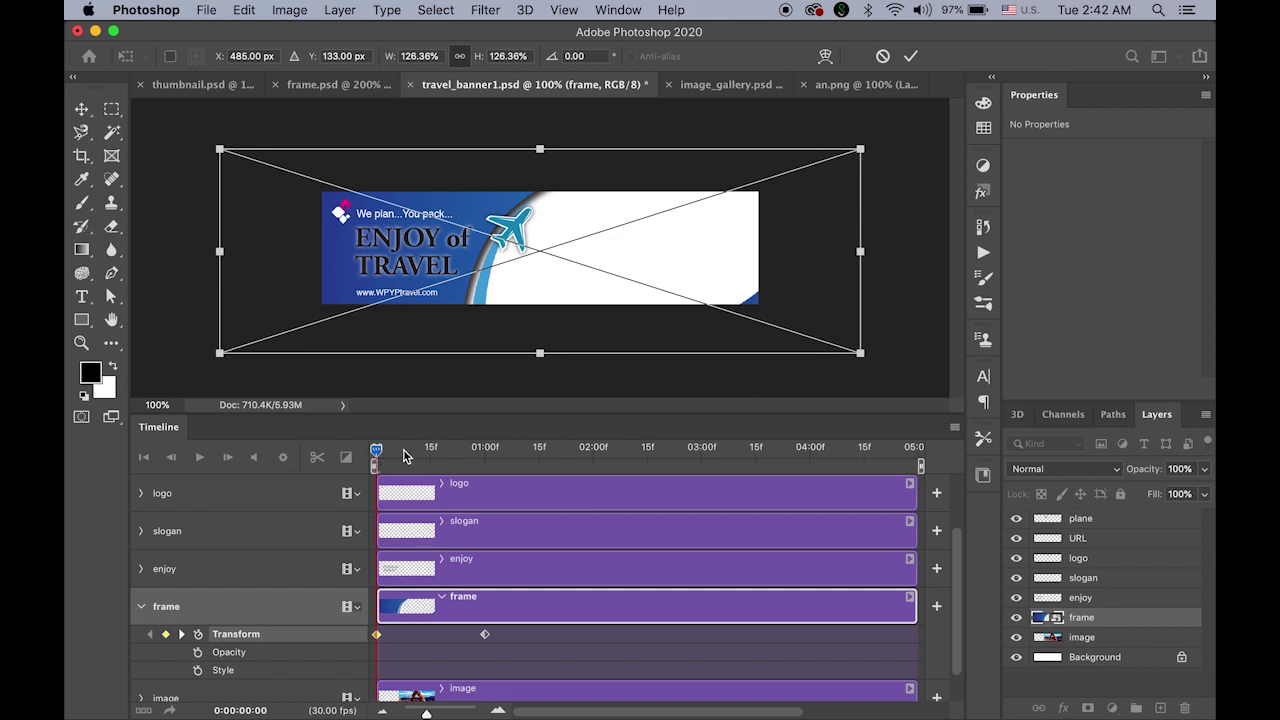
pyautogui.press('Return')
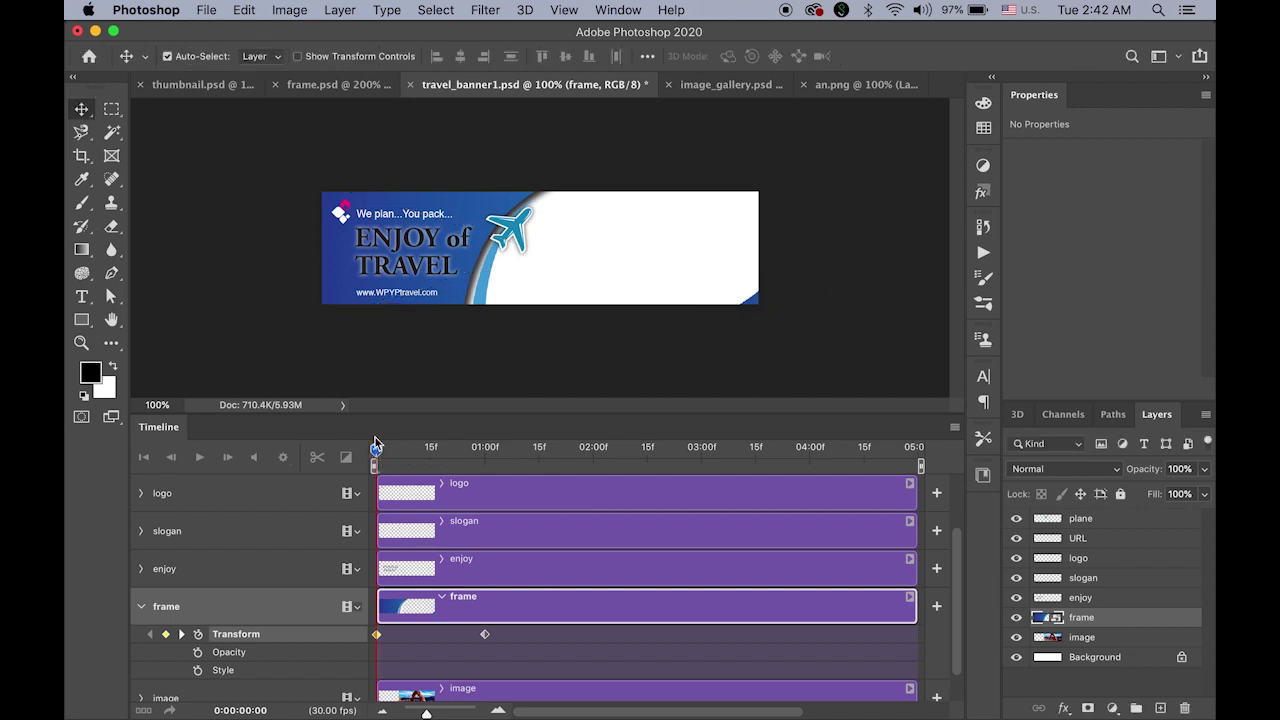
# Step: Scrub the timeline from the start past 1 second to preview the frame animation, and collapse the frame track
pyautogui.moveTo(378, 455); pyautogui.dragTo(340, 455)
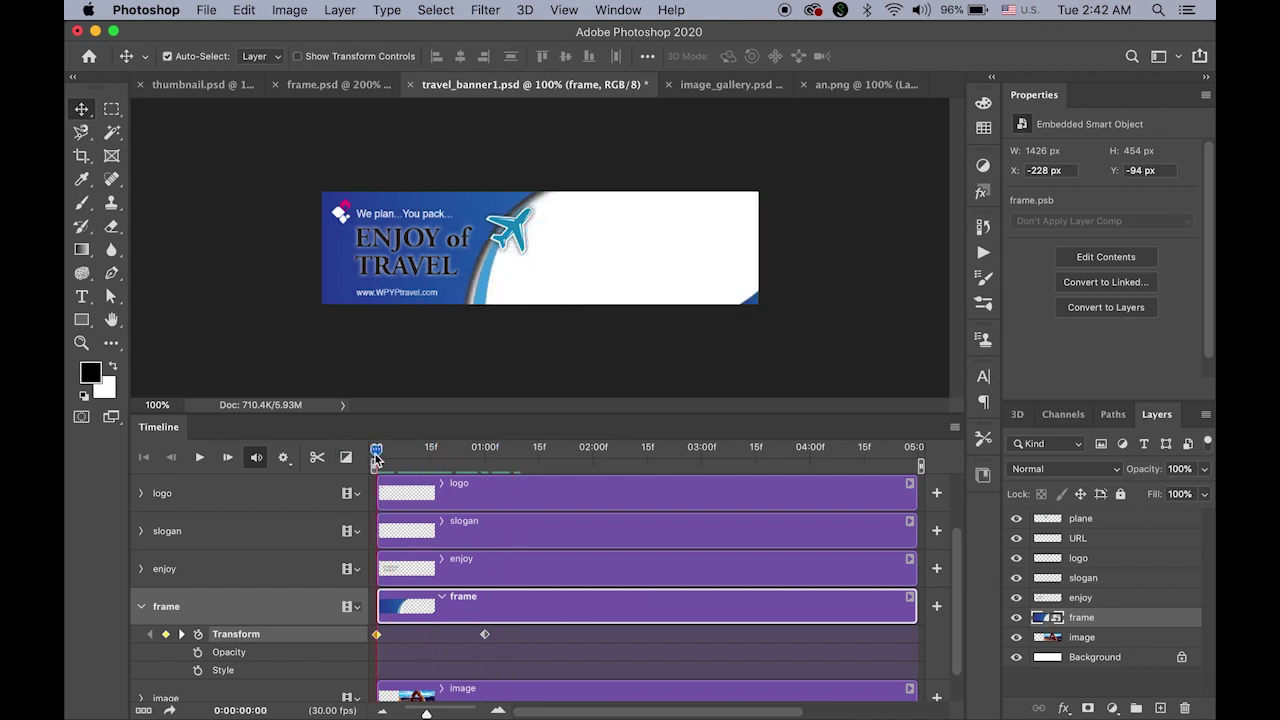
pyautogui.moveTo(376, 452); pyautogui.dragTo(531, 470)
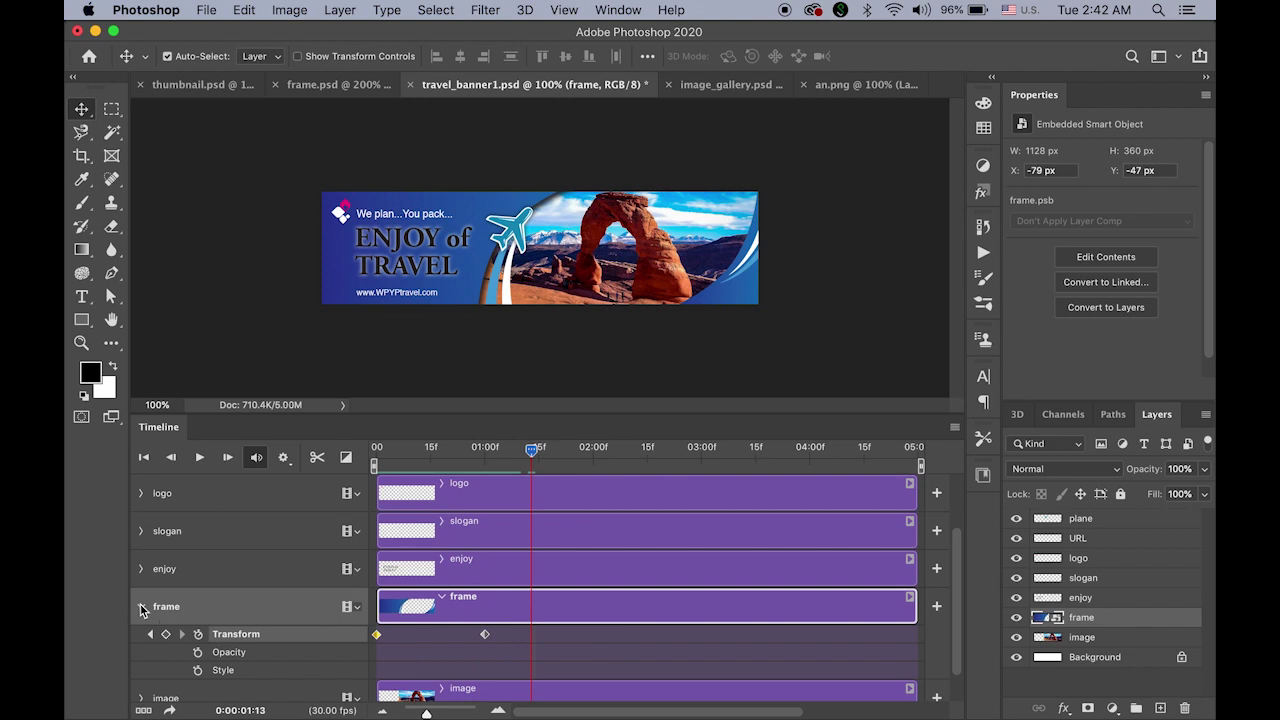
pyautogui.click(141, 606)
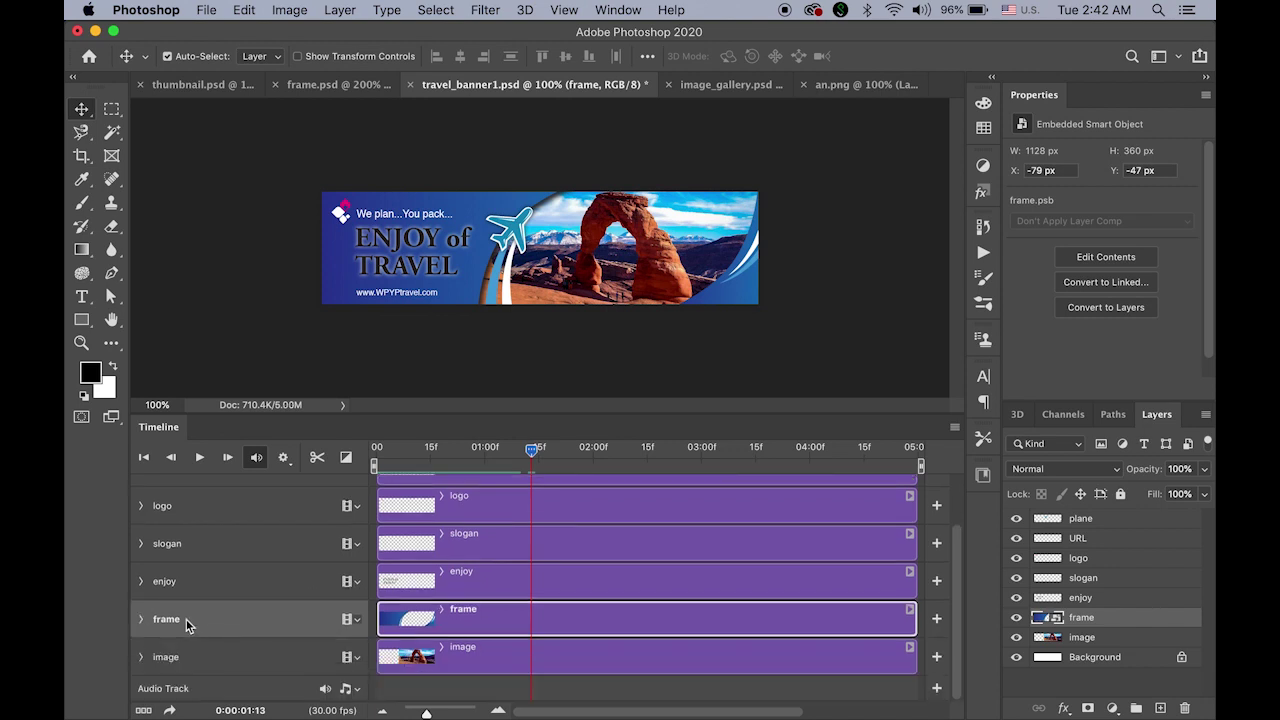
# Step: Trim the beginning of the enjoy layer's clip so that it starts at 1 second
pyautogui.click(200, 580)
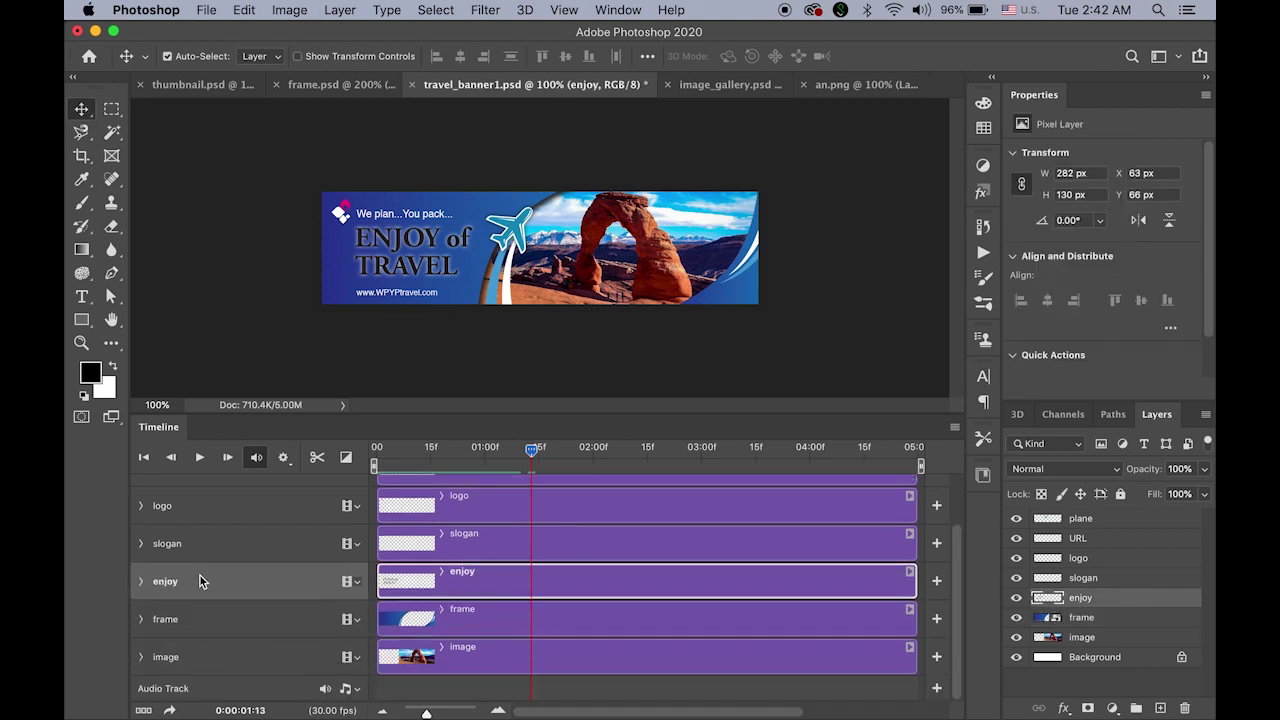
pyautogui.click(1016, 598)
pyautogui.click(1016, 598)
pyautogui.moveTo(528, 452); pyautogui.dragTo(484, 469)
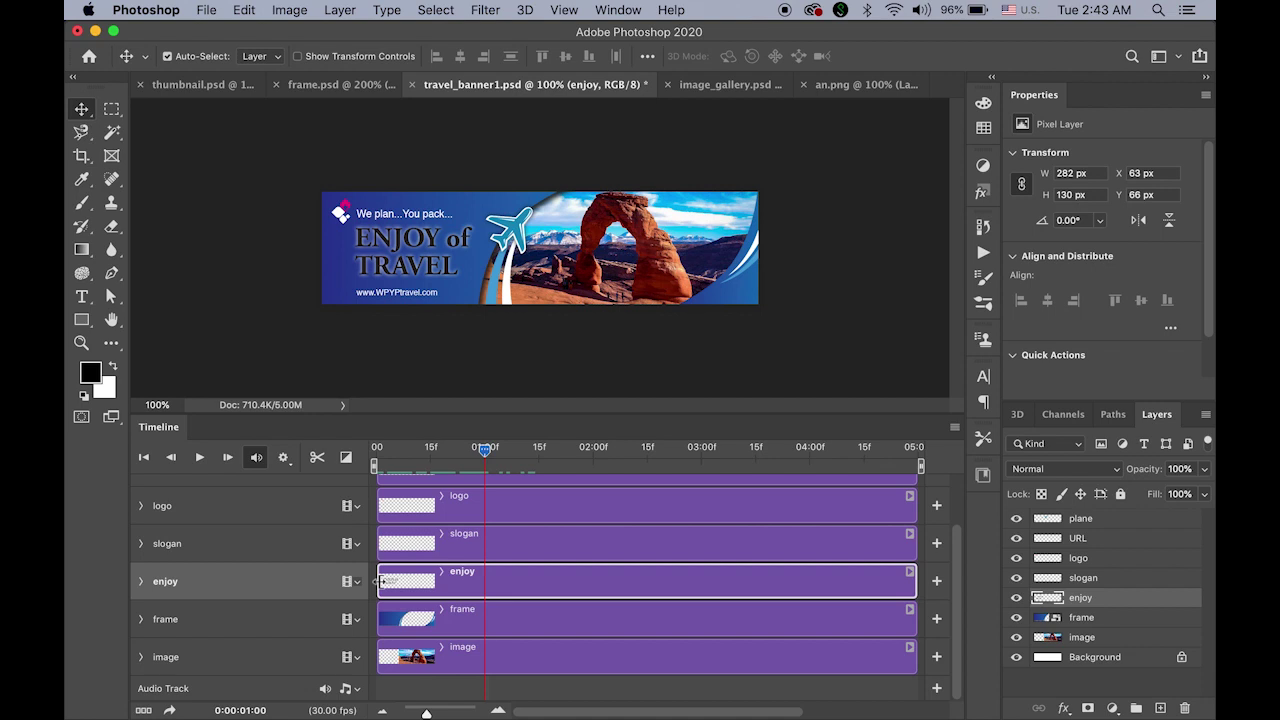
pyautogui.moveTo(381, 581); pyautogui.dragTo(486, 584)
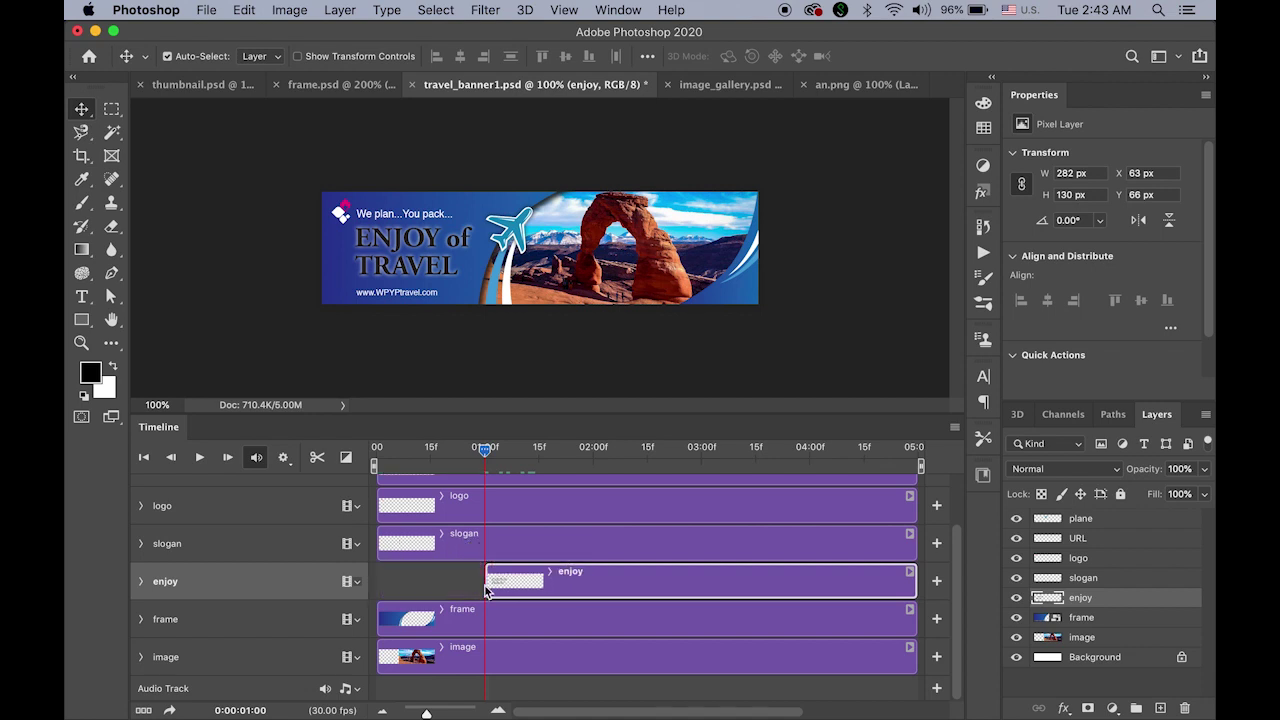
# Step: Convert the enjoy layer to a smart object
pyautogui.moveTo(487, 455)
pyautogui.mouseDown()
pyautogui.moveTo(428, 458)
pyautogui.moveTo(487, 470)
pyautogui.mouseUp()
pyautogui.click(1206, 416)
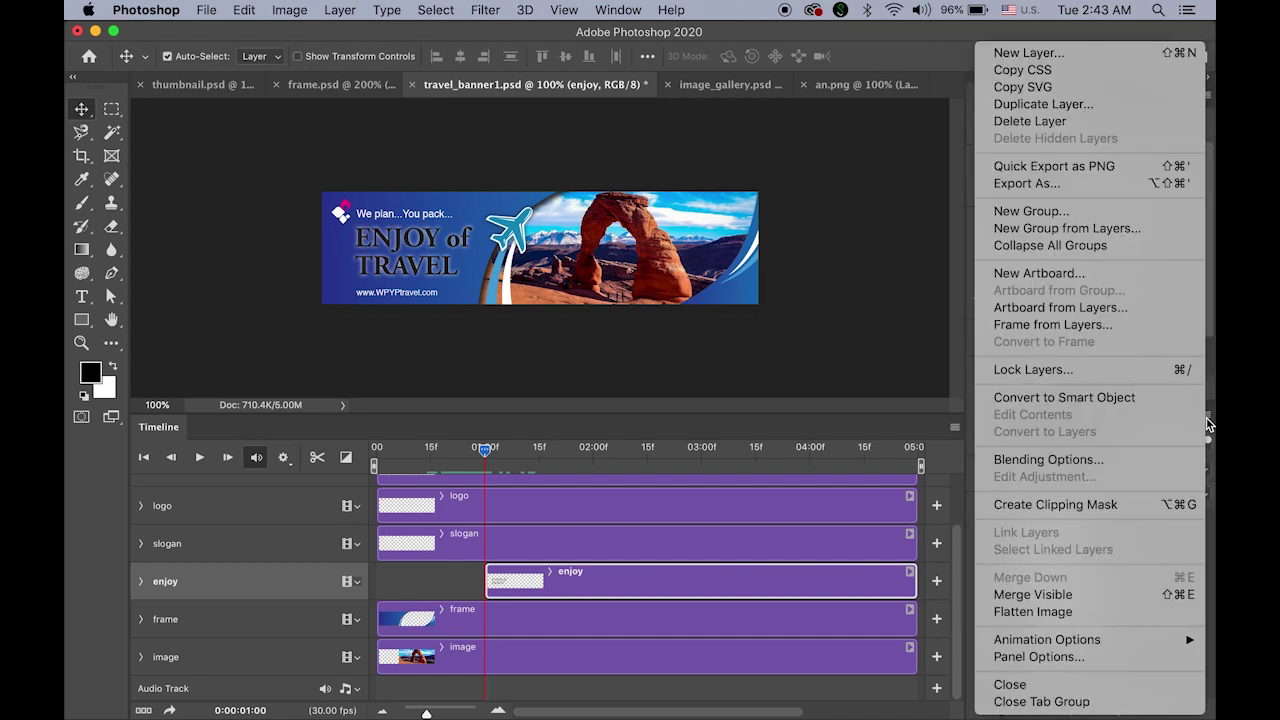
pyautogui.click(1132, 398)
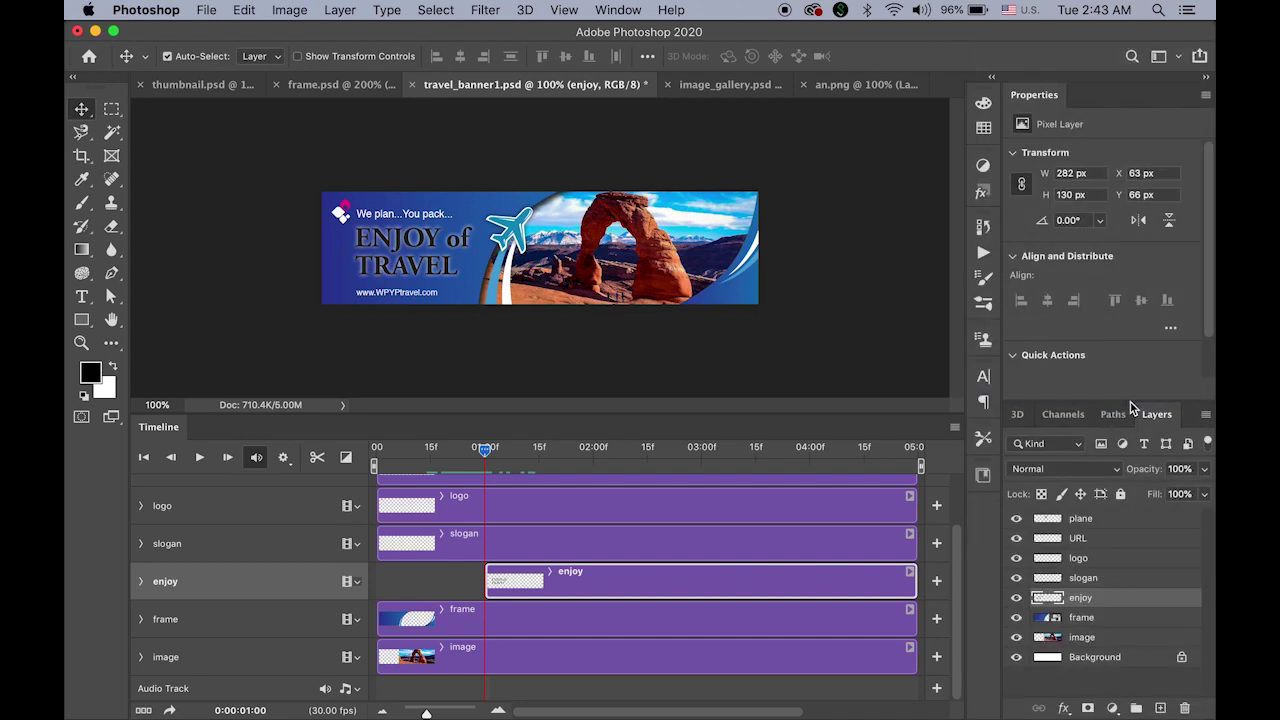
# Step: Add Transform keyframes to the enjoy layer's track at 1 second and at 2 seconds
pyautogui.click(141, 582)
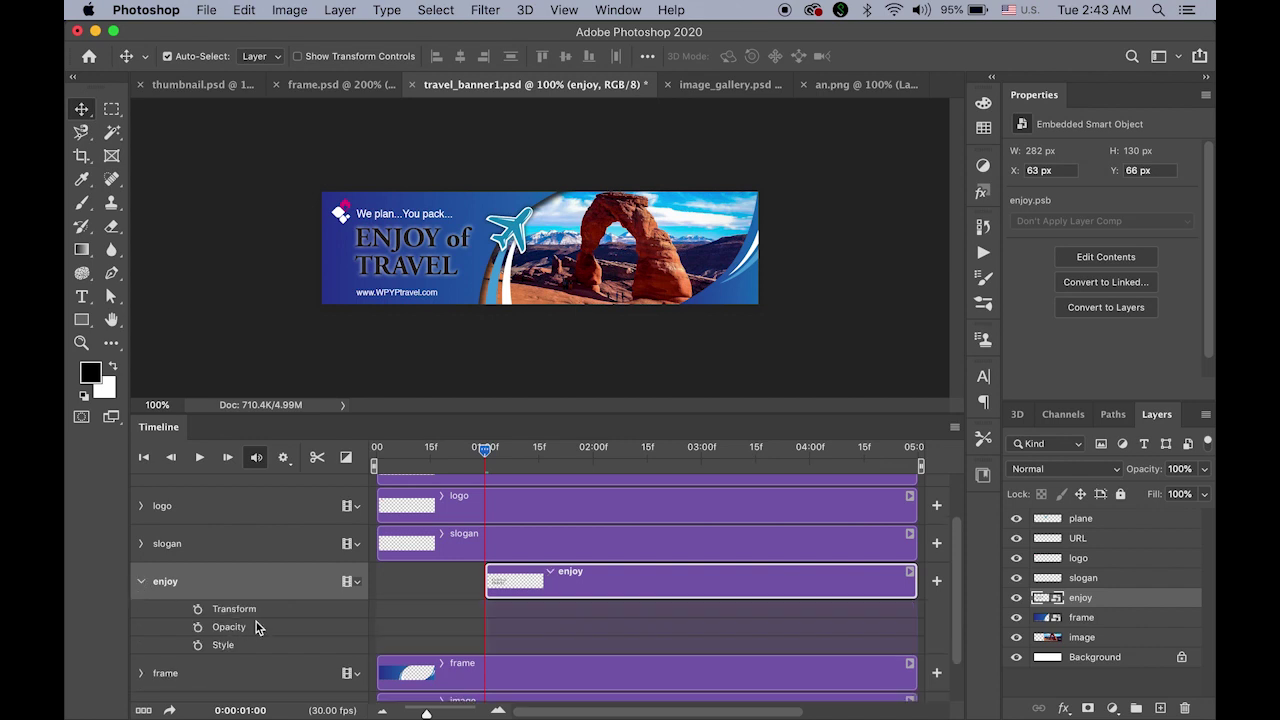
pyautogui.click(198, 609)
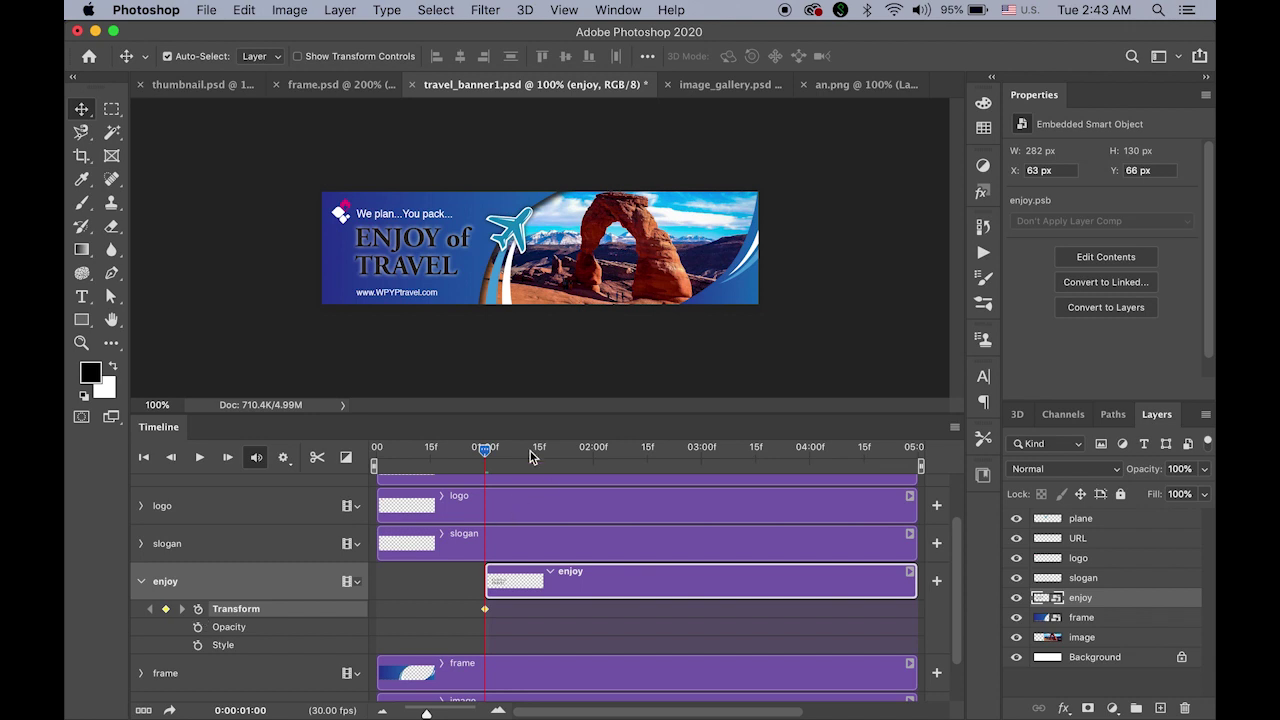
pyautogui.moveTo(485, 452); pyautogui.dragTo(593, 459)
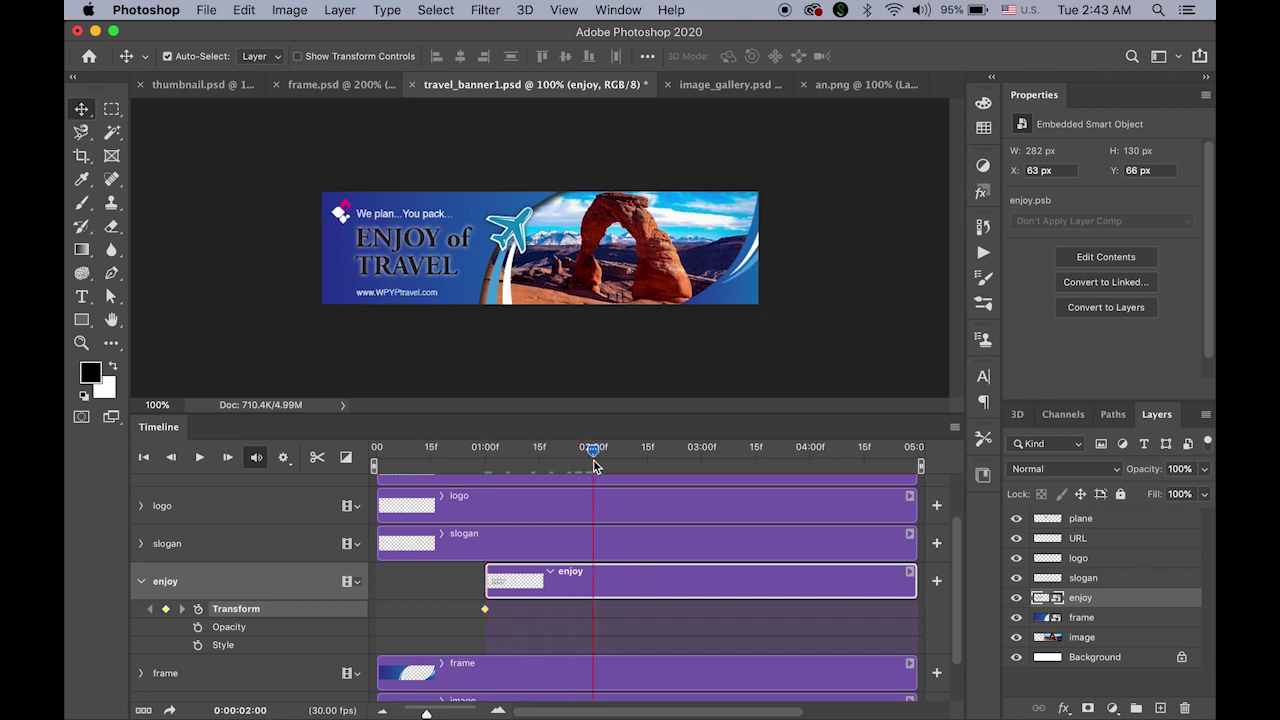
pyautogui.click(166, 609)
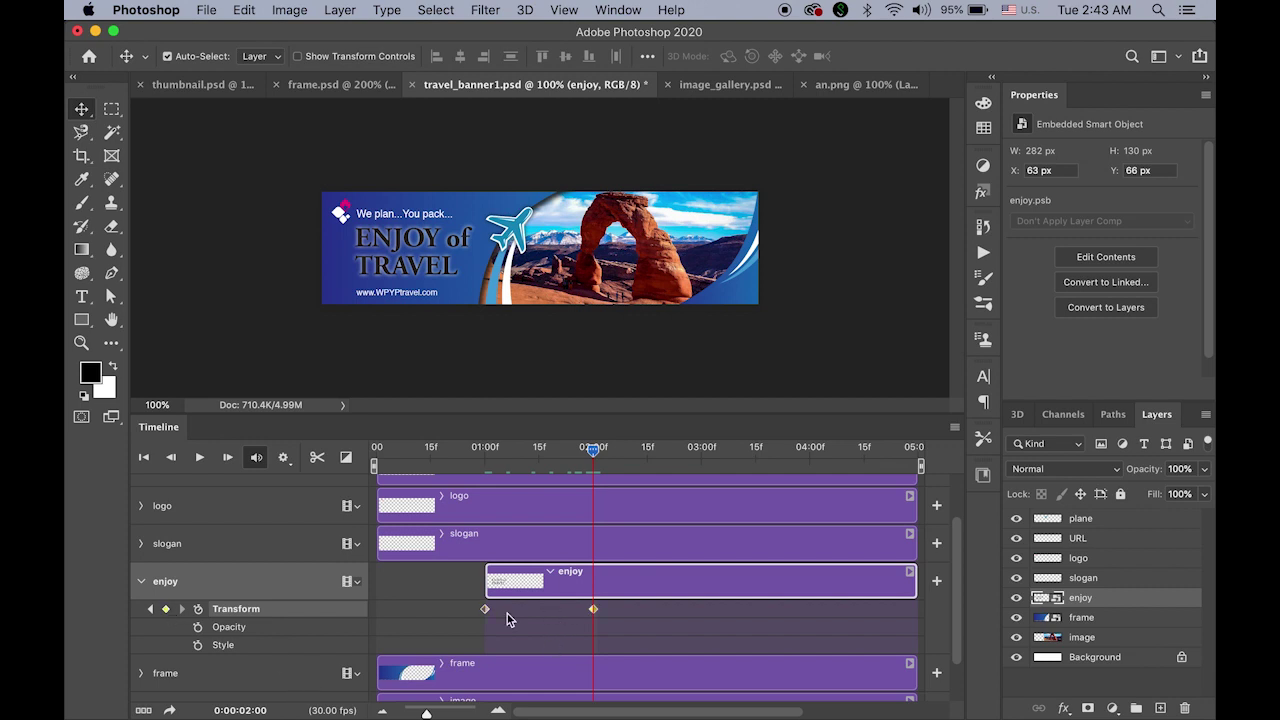
pyautogui.click(595, 608)
# Step: Scale the enjoy layer up to about 169% at its 1-second Transform keyframe and preview the change
pyautogui.moveTo(594, 450); pyautogui.dragTo(484, 471)
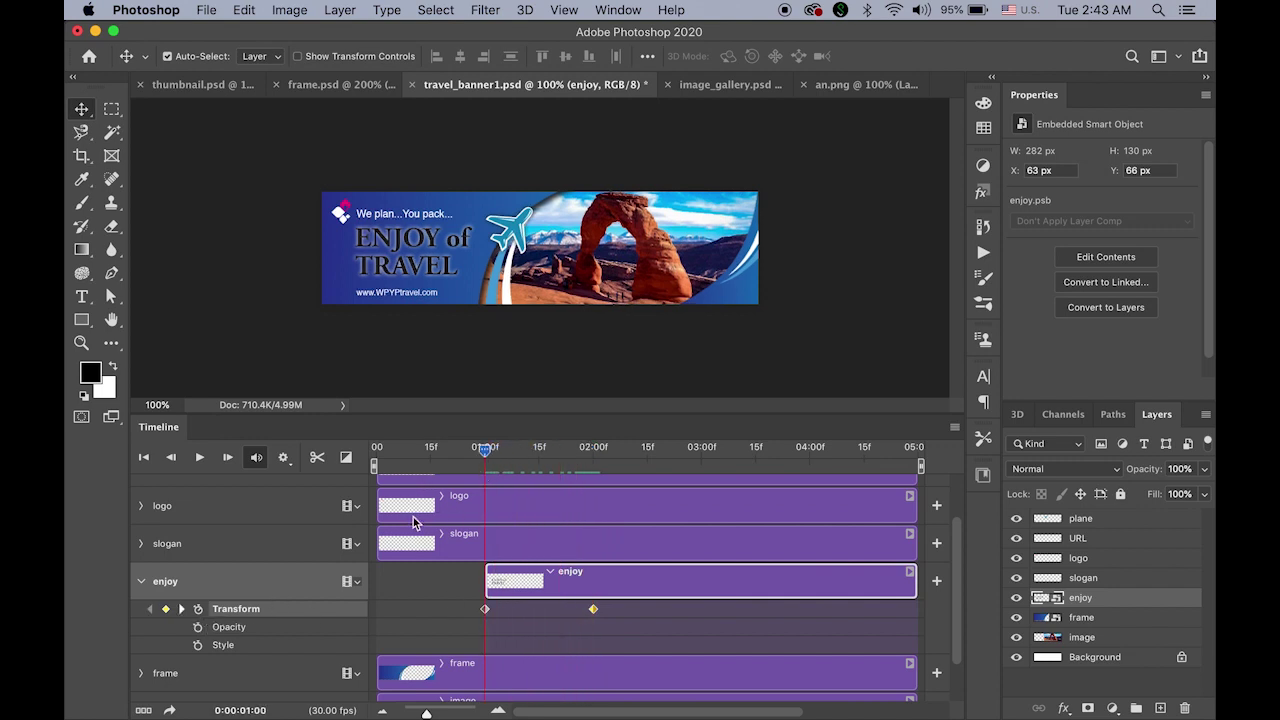
pyautogui.click(248, 12)
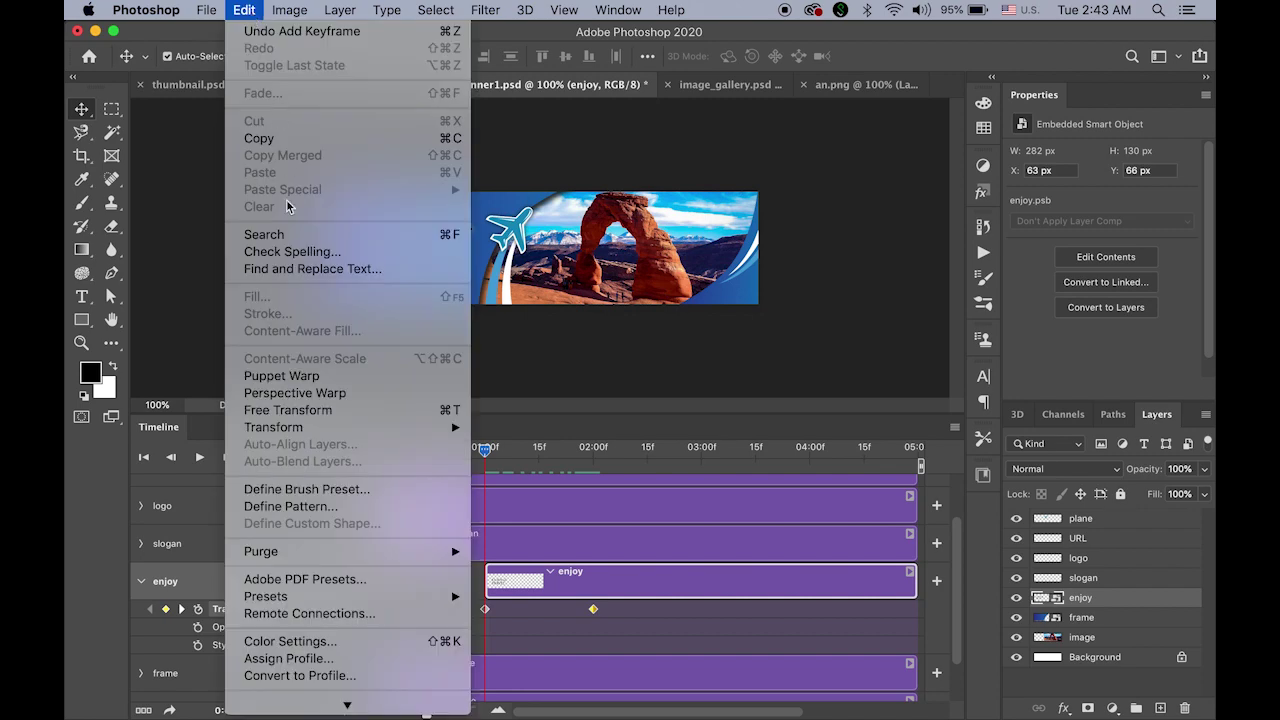
pyautogui.moveTo(322, 428)
pyautogui.click(501, 427)
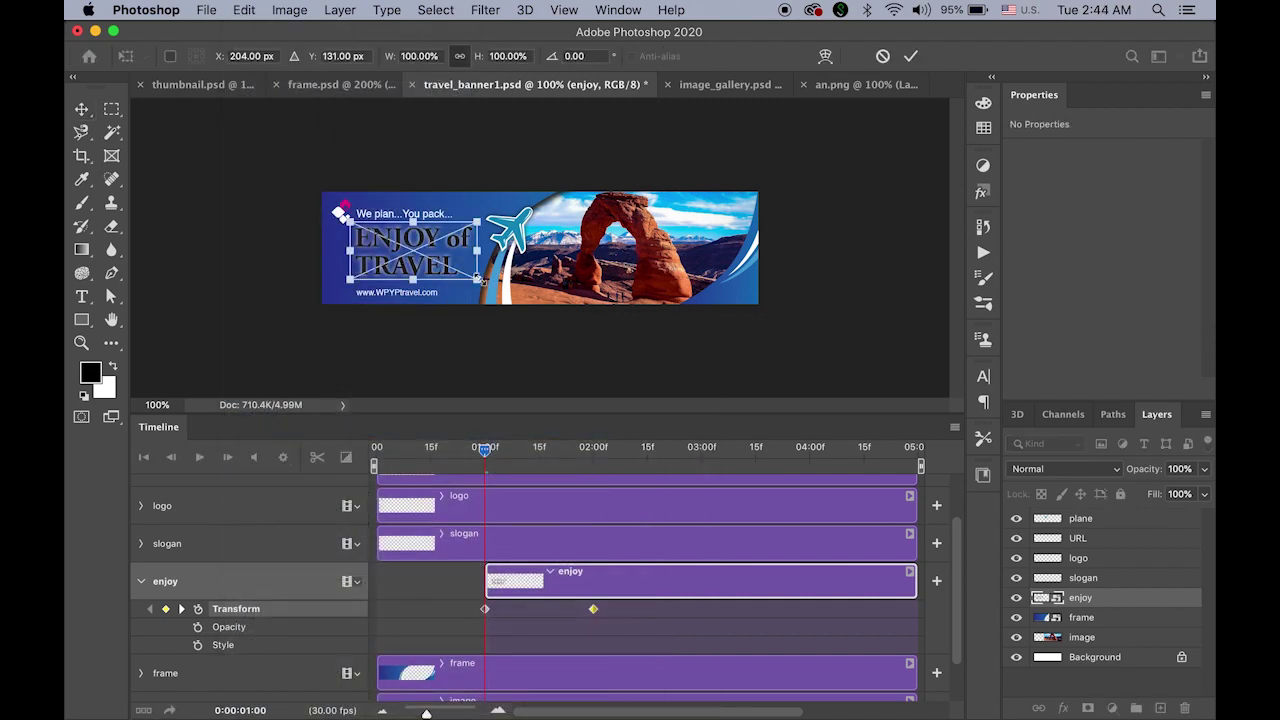
pyautogui.moveTo(479, 278); pyautogui.dragTo(521, 306)
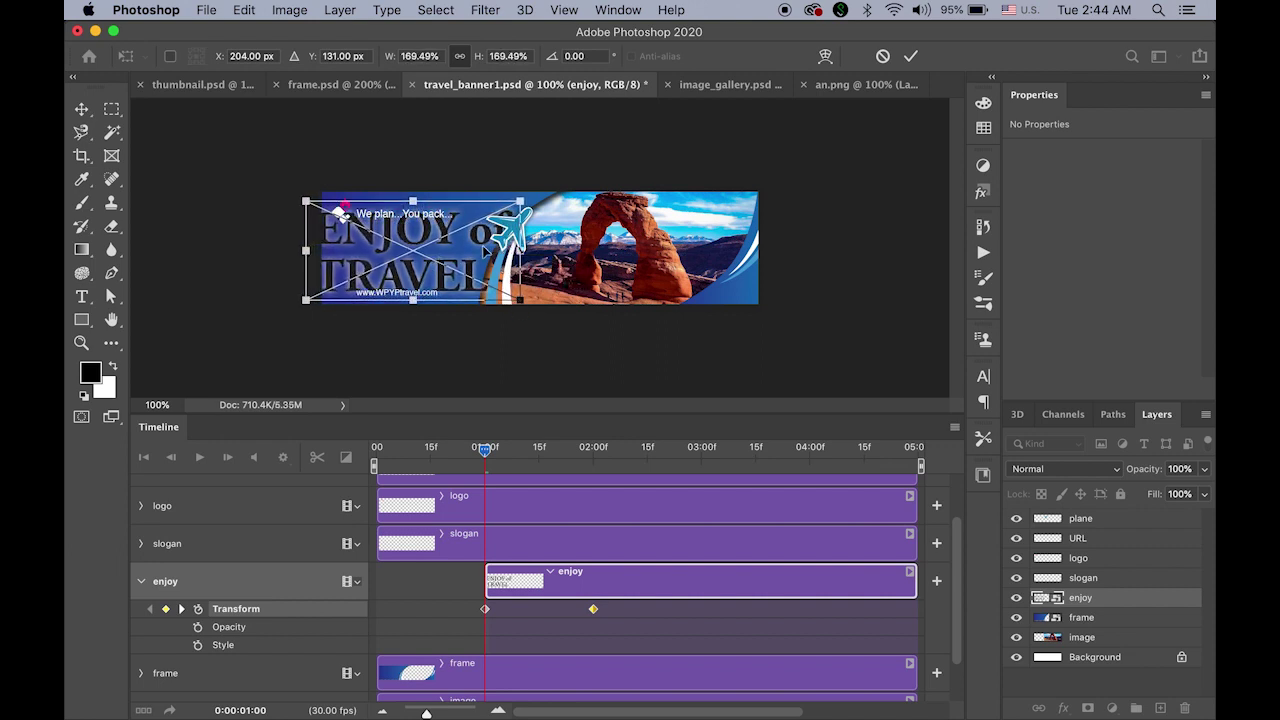
pyautogui.press('Return')
pyautogui.moveTo(484, 450)
pyautogui.mouseDown()
pyautogui.moveTo(587, 463)
pyautogui.moveTo(489, 472)
pyautogui.mouseUp()
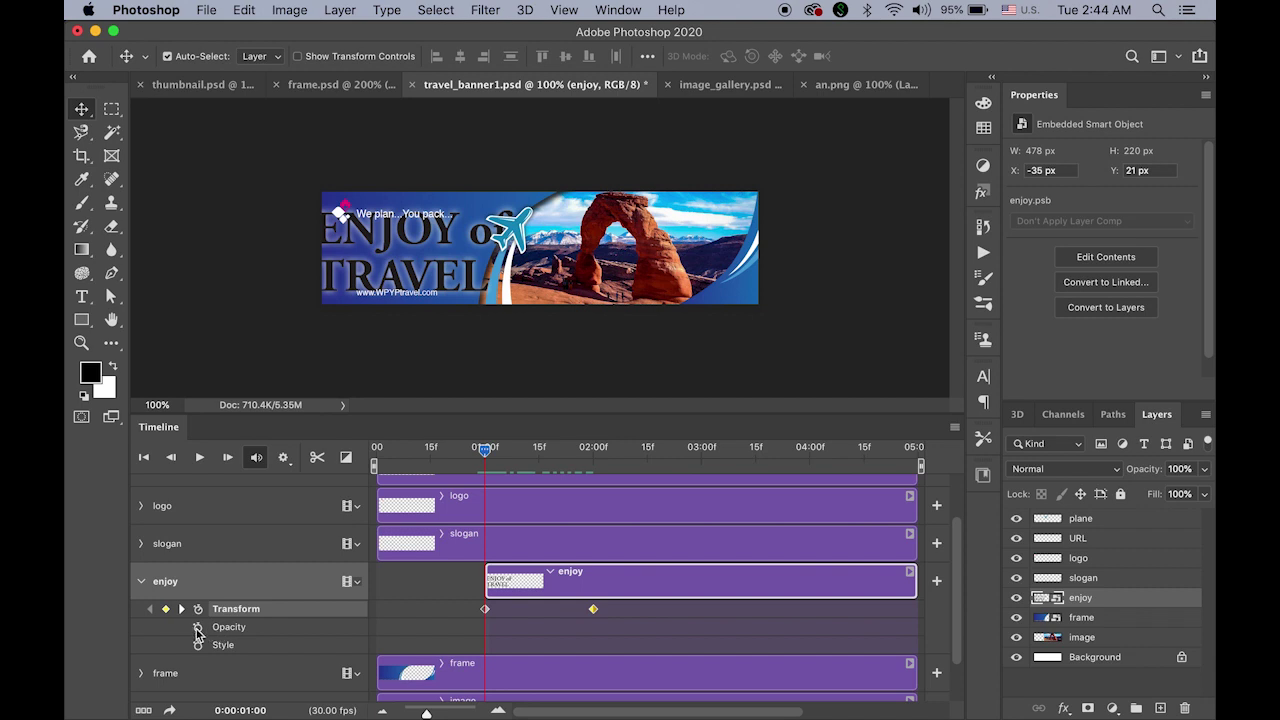
# Step: Add Opacity keyframes to the enjoy layer's track at 1 second and at 2 seconds
pyautogui.click(197, 628)
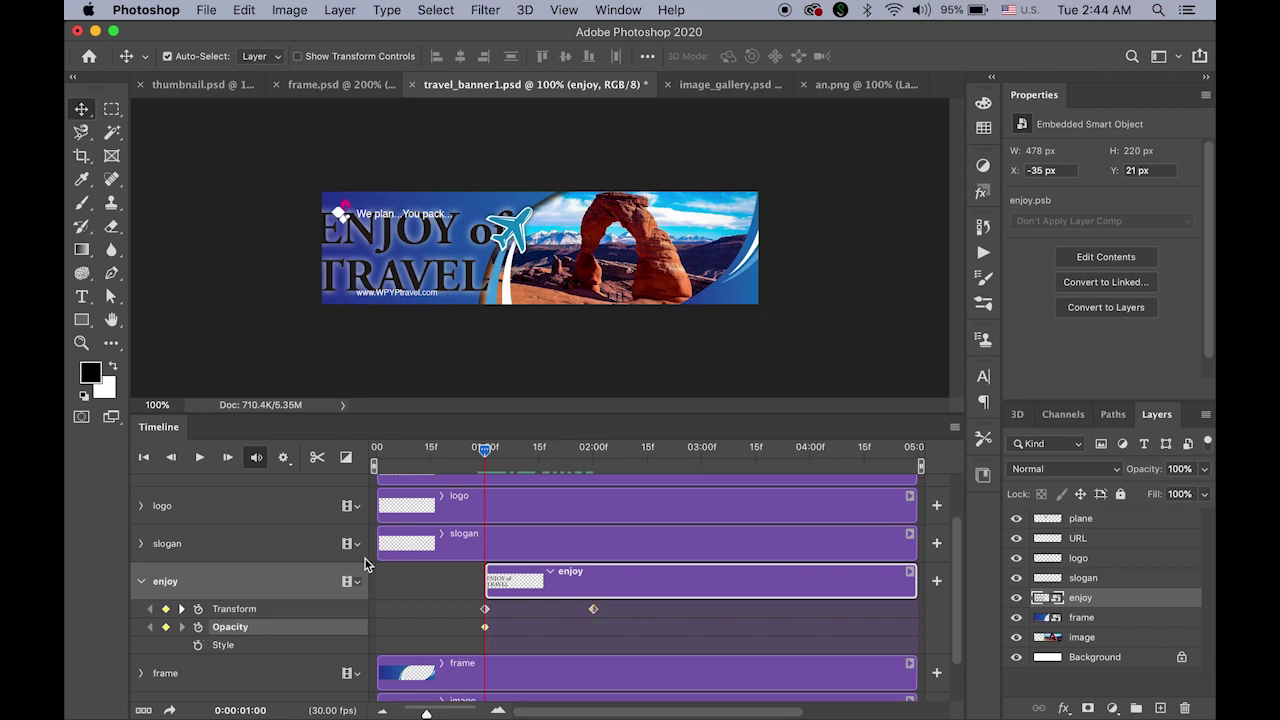
pyautogui.moveTo(485, 452); pyautogui.dragTo(592, 466)
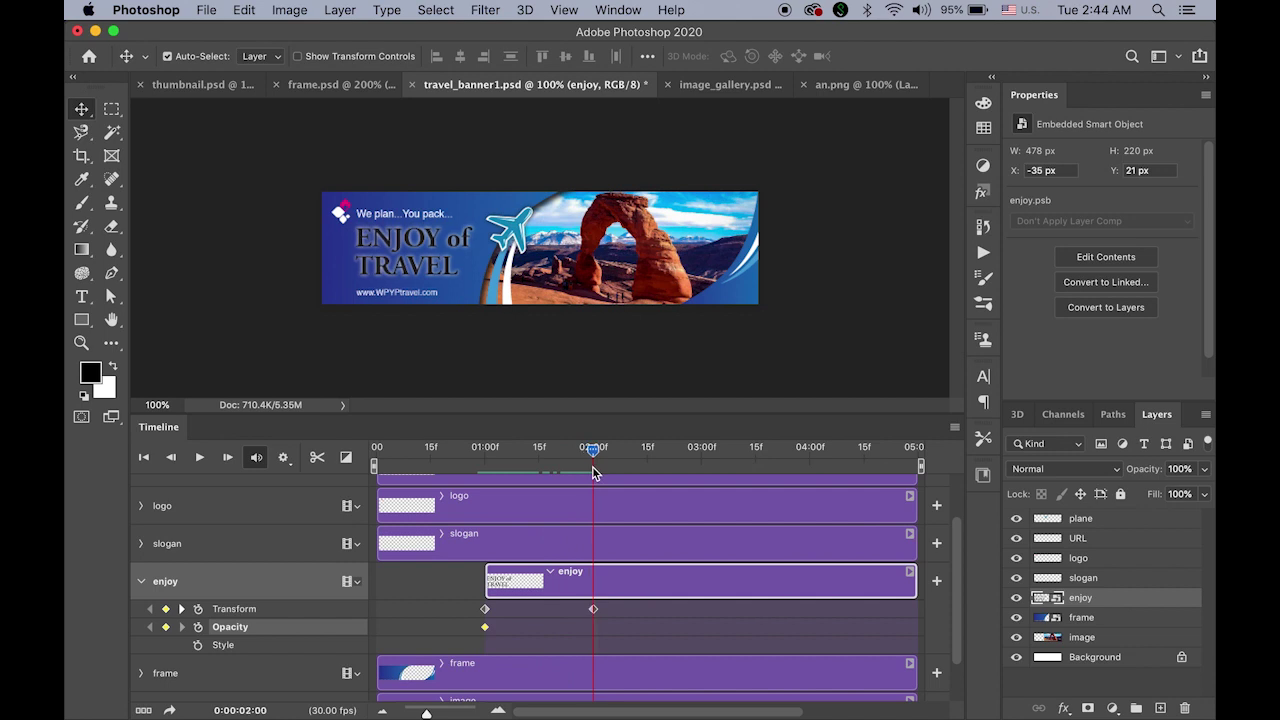
pyautogui.click(166, 627)
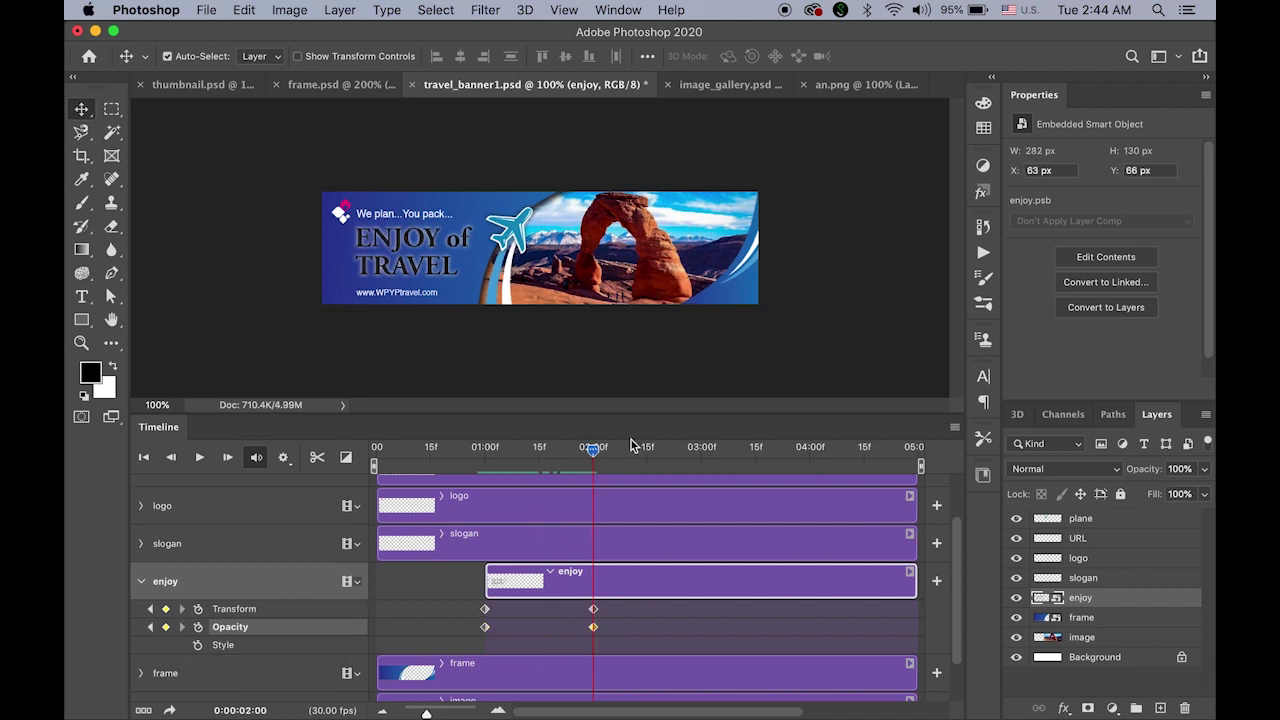
# Step: Set the enjoy layer's opacity to 0% at its 1-second keyframe, preview the fade, and collapse the track
pyautogui.moveTo(593, 462); pyautogui.dragTo(485, 465)
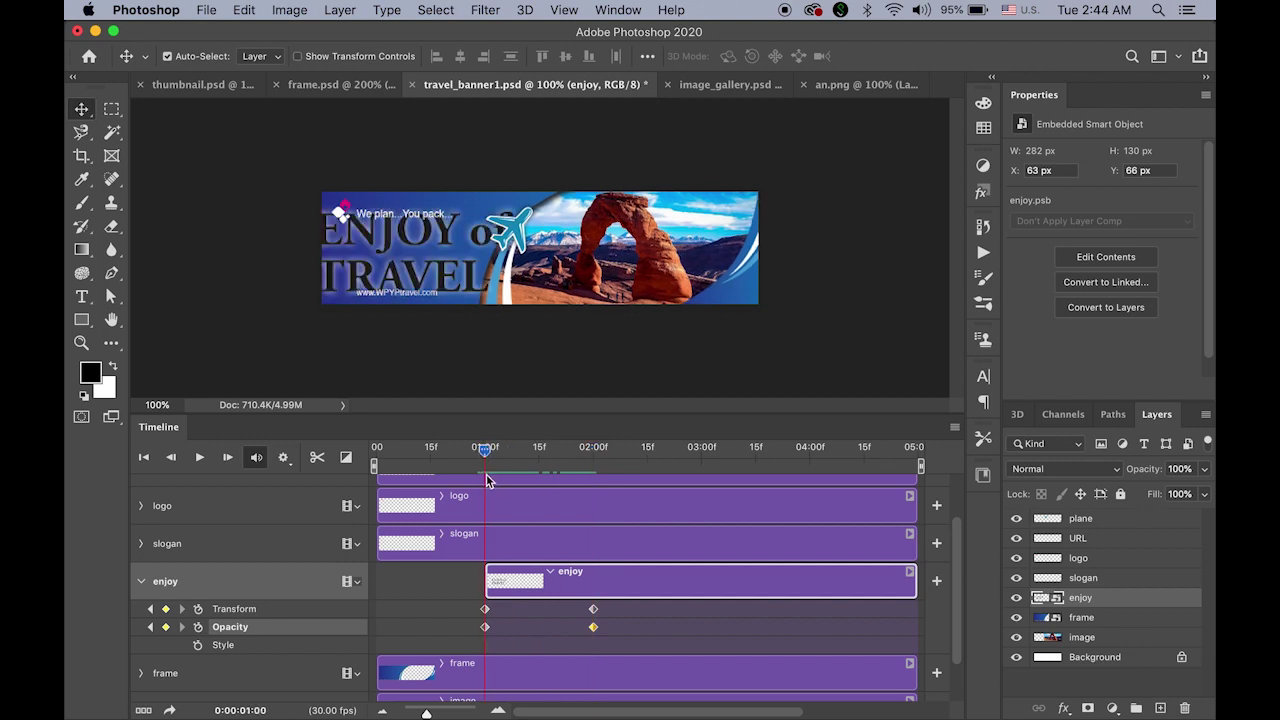
pyautogui.click(485, 627)
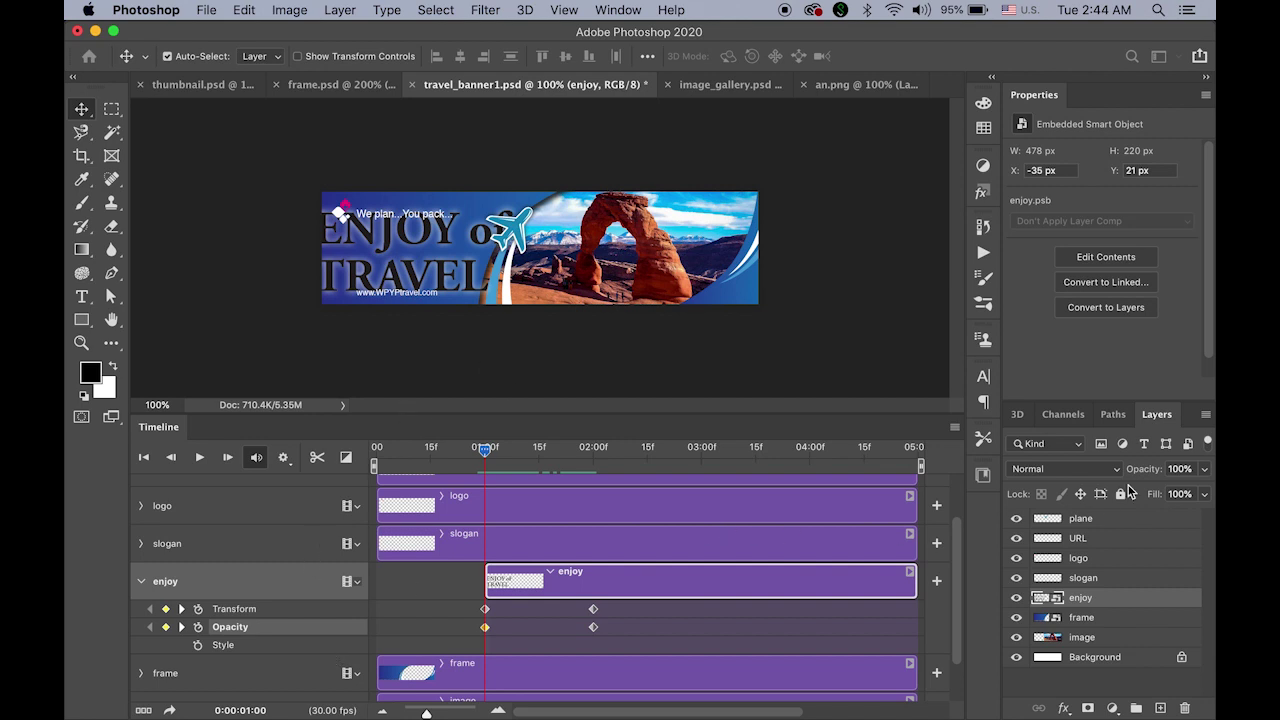
pyautogui.click(1204, 470)
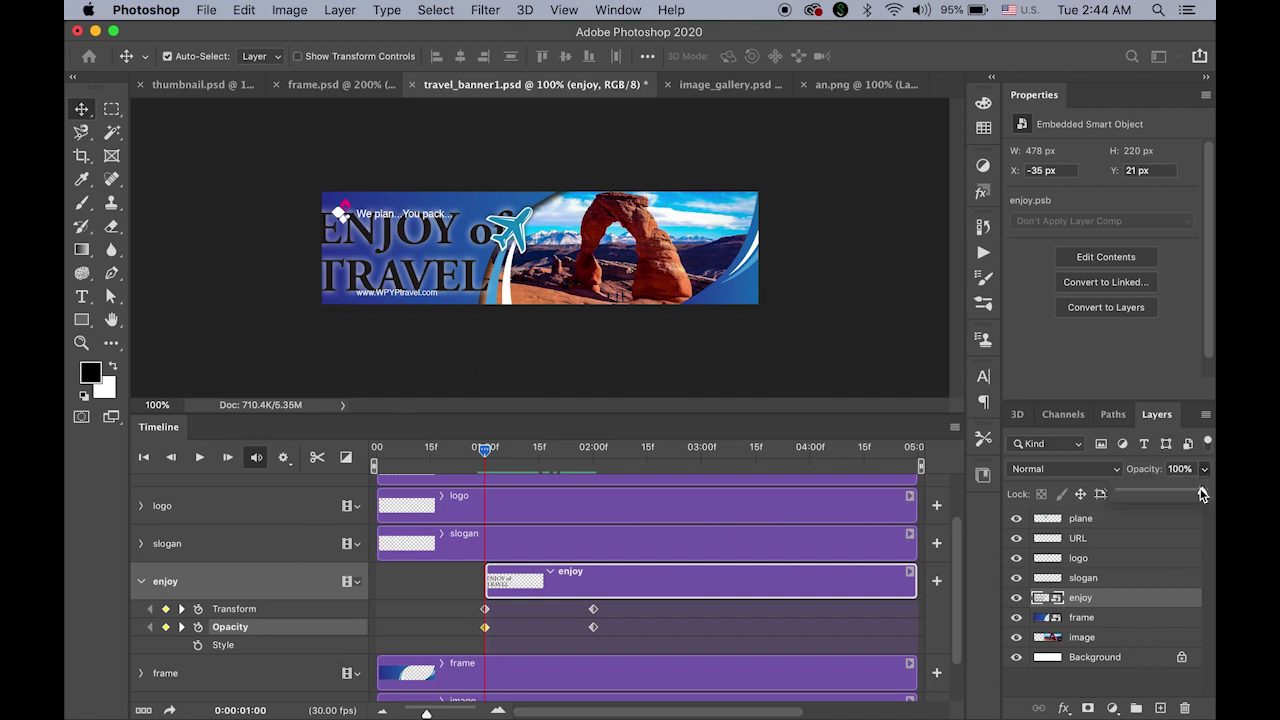
pyautogui.moveTo(1202, 494); pyautogui.dragTo(1058, 497)
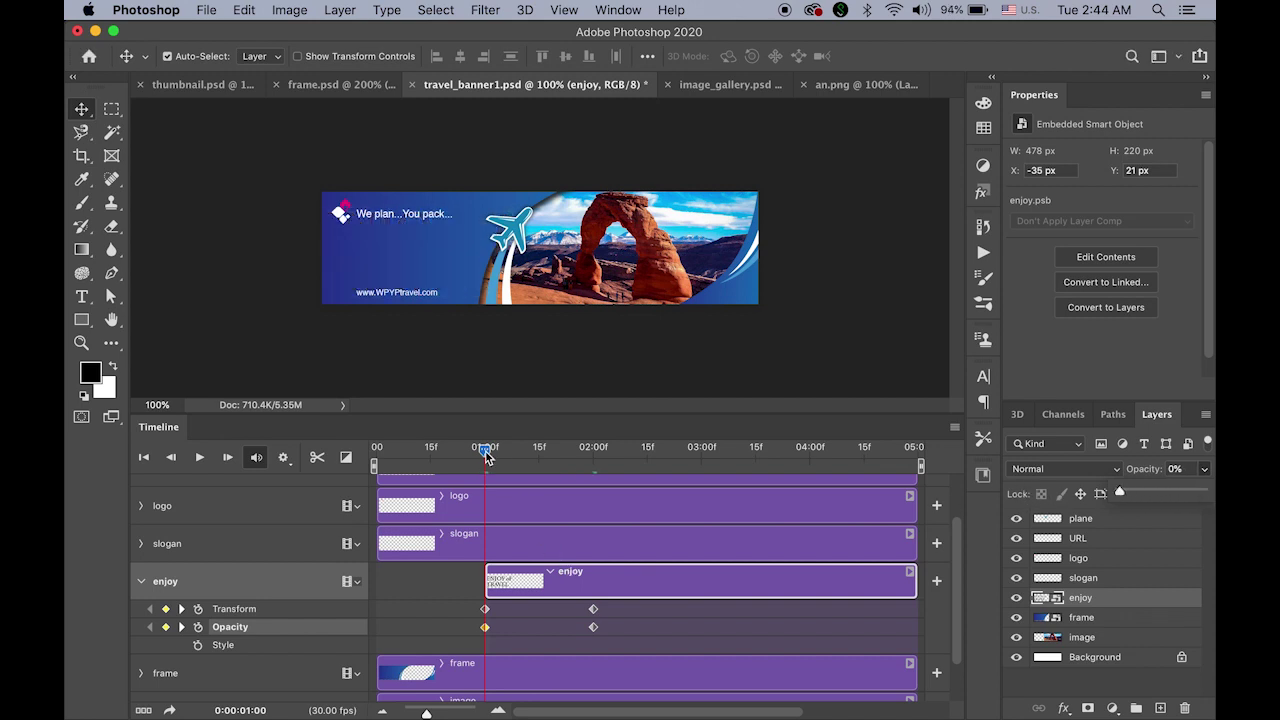
pyautogui.moveTo(487, 457); pyautogui.dragTo(598, 494)
pyautogui.click(141, 581)
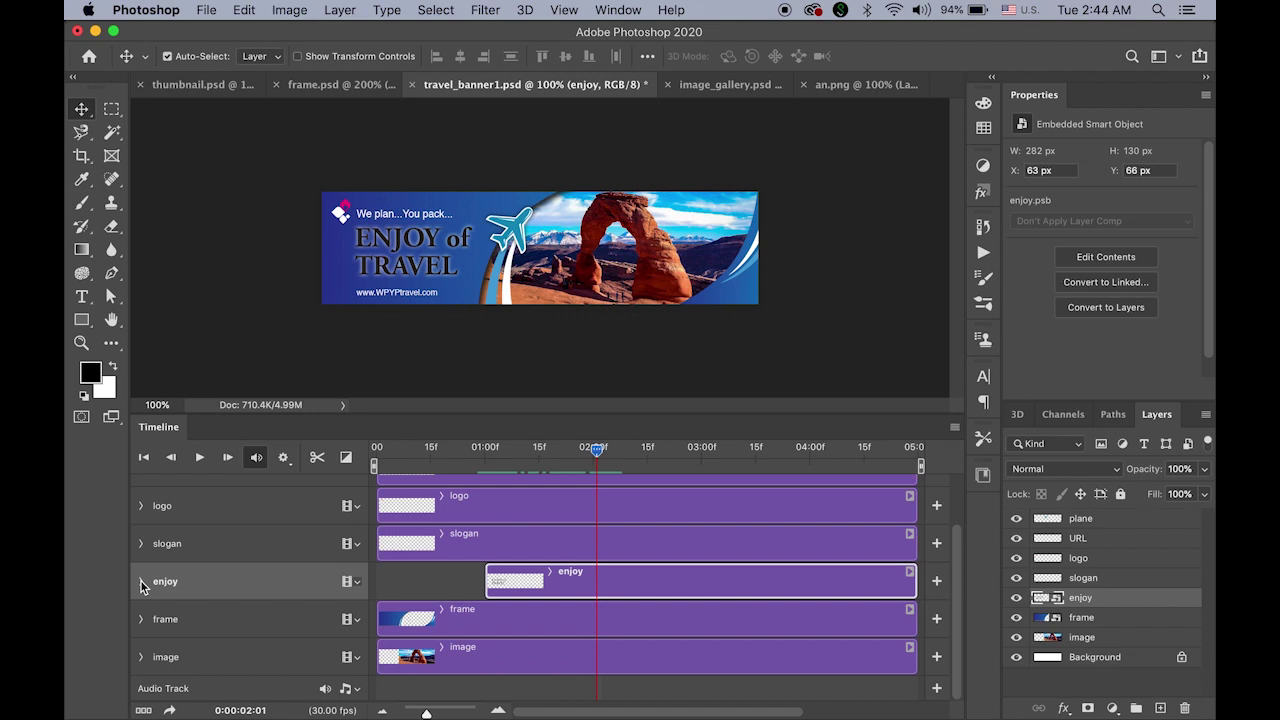
# Step: Trim the beginning of the slogan layer's clip so that it starts at 2 seconds
pyautogui.click(1017, 578)
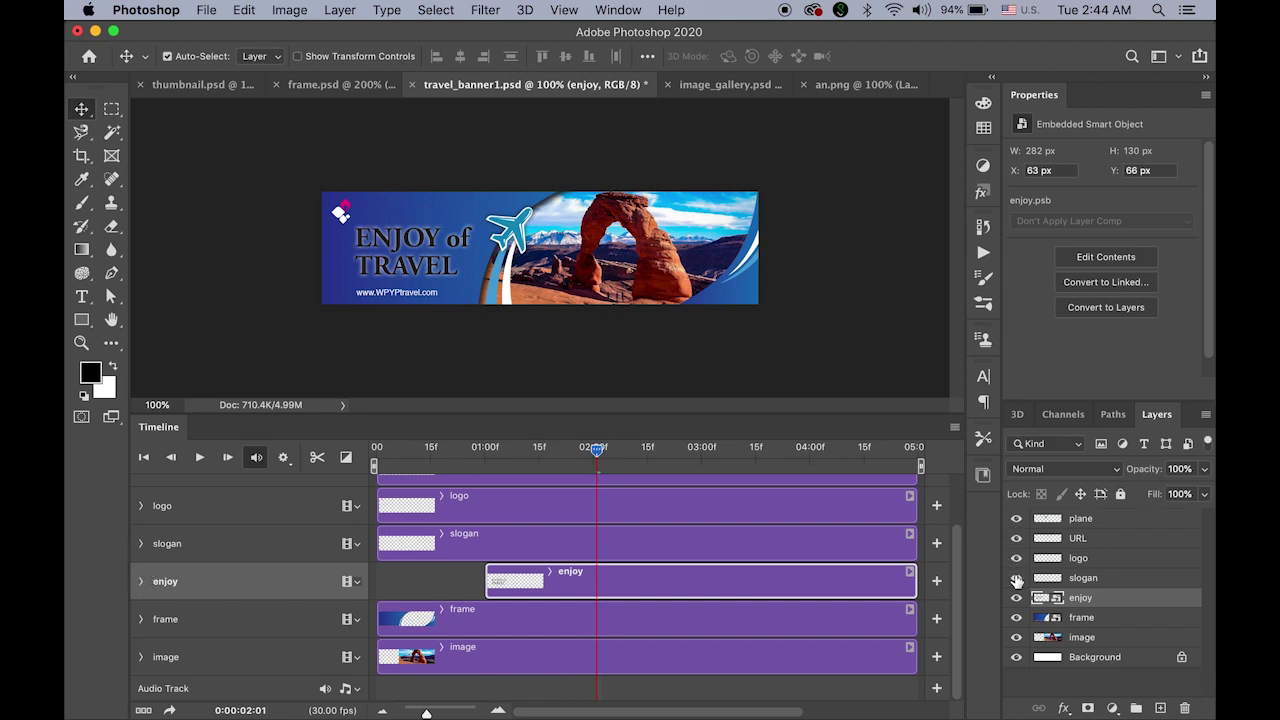
pyautogui.click(1017, 578)
pyautogui.click(193, 545)
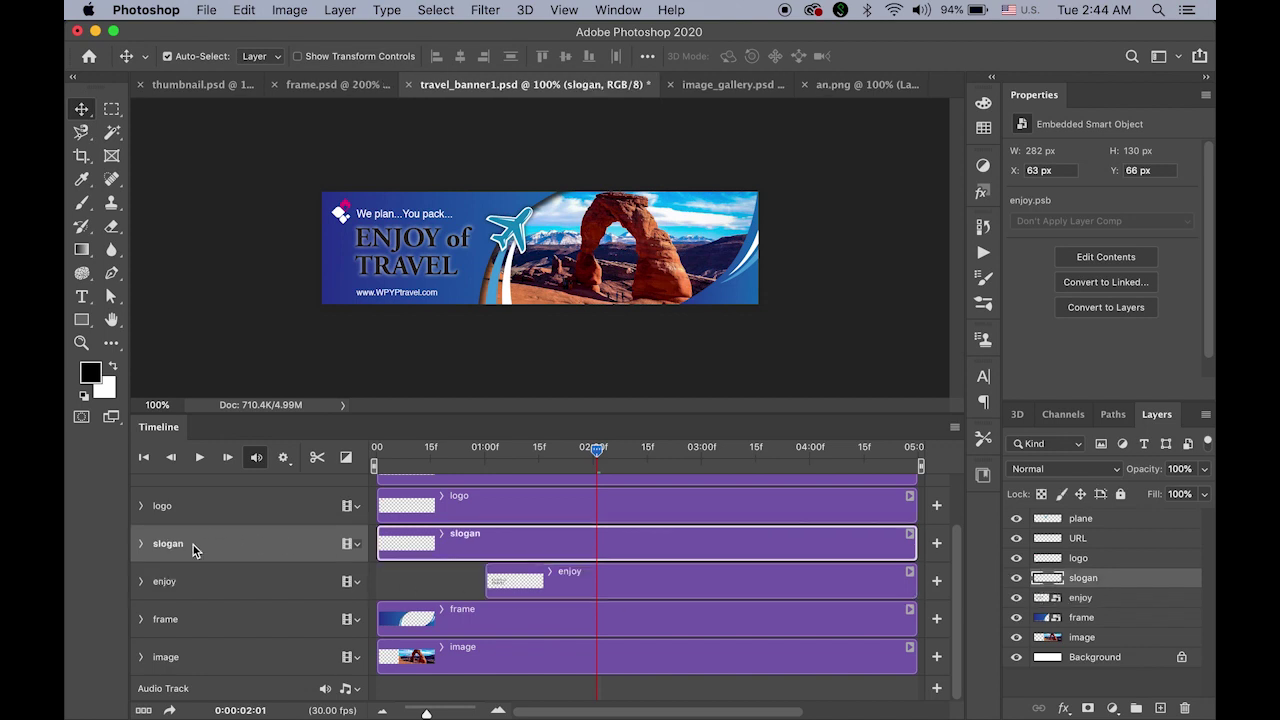
pyautogui.moveTo(593, 460)
pyautogui.mouseDown()
pyautogui.moveTo(491, 468)
pyautogui.moveTo(594, 478)
pyautogui.mouseUp()
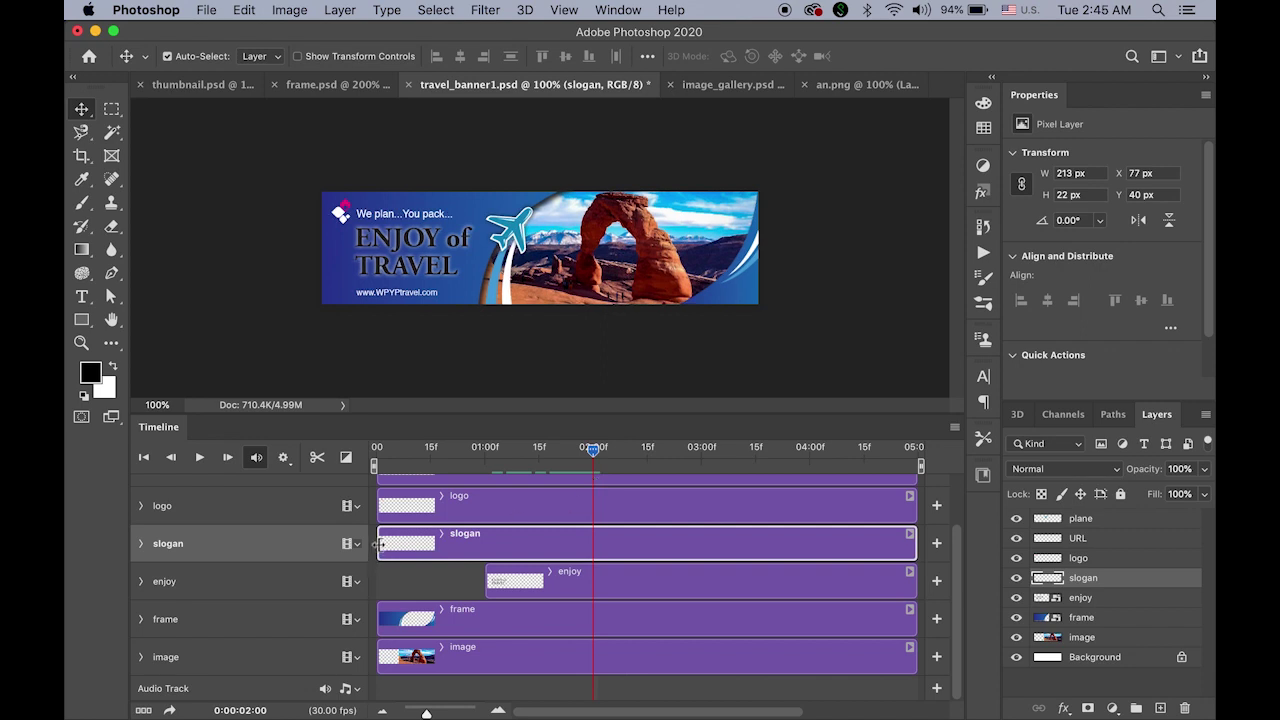
pyautogui.moveTo(380, 544); pyautogui.dragTo(594, 549)
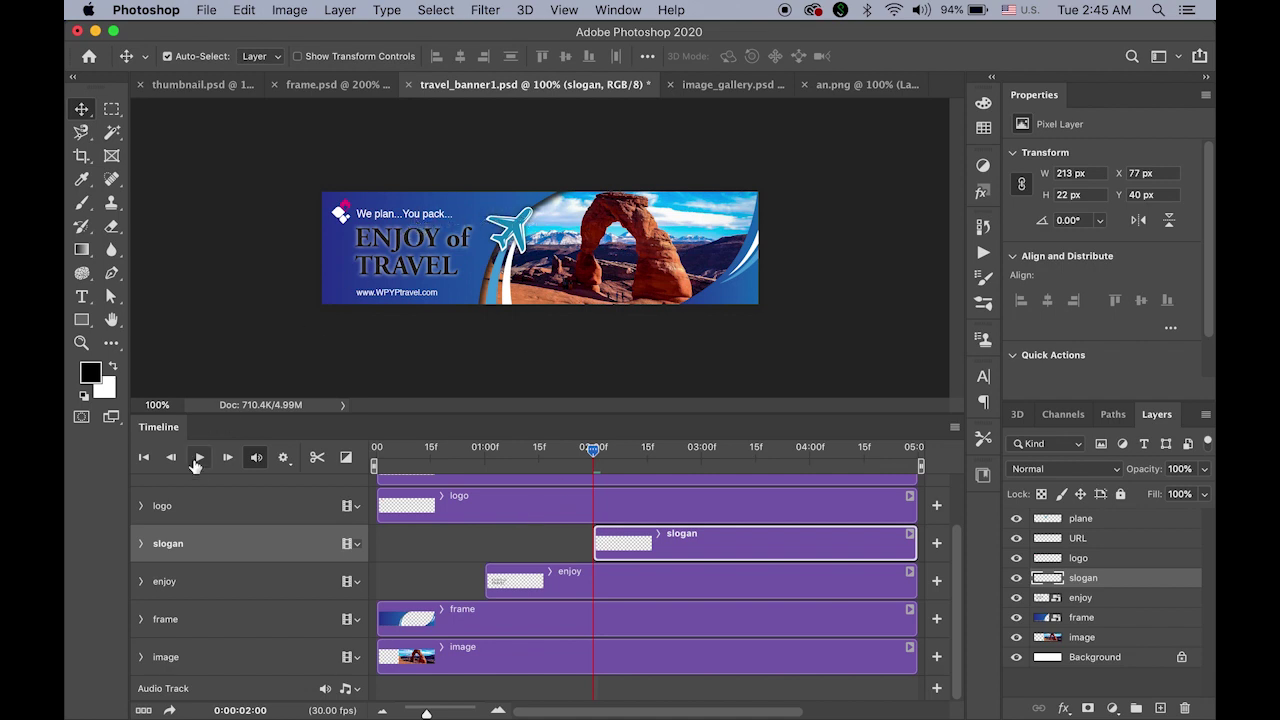
# Step: Add Position keyframes to the slogan layer's track at 2 seconds and 3 seconds, and return to the 2-second keyframe
pyautogui.click(142, 545)
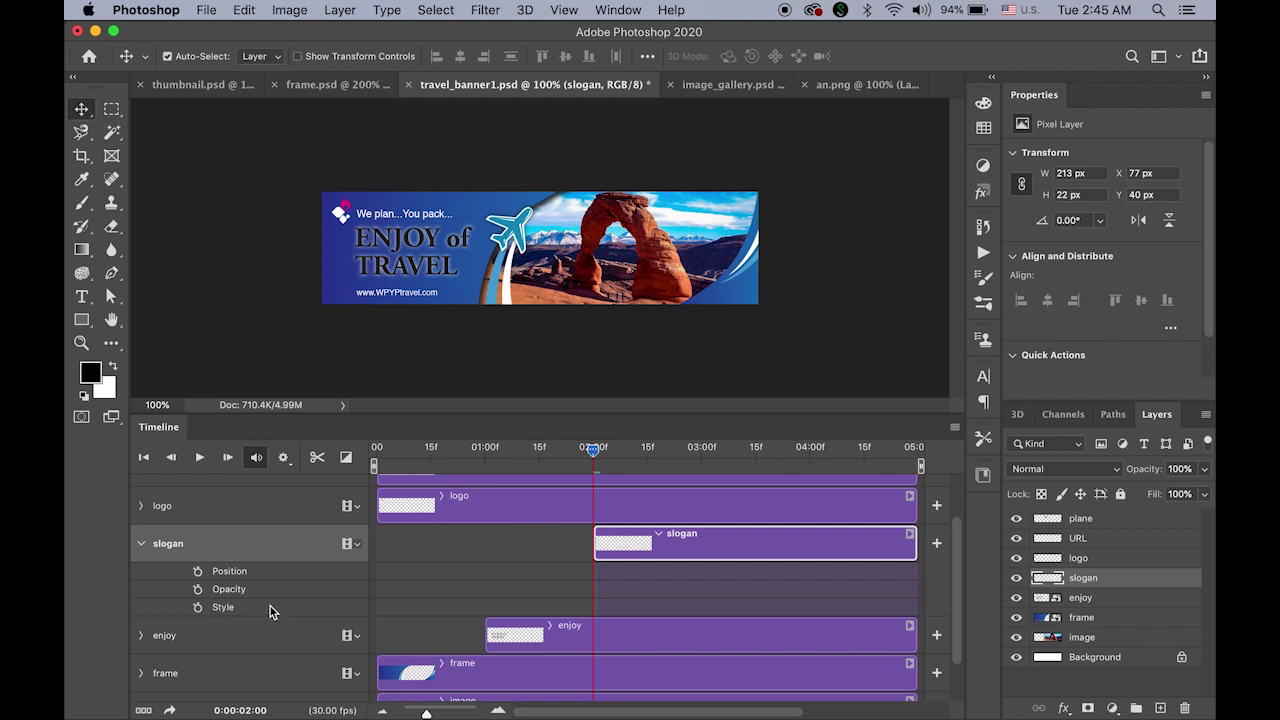
pyautogui.click(197, 571)
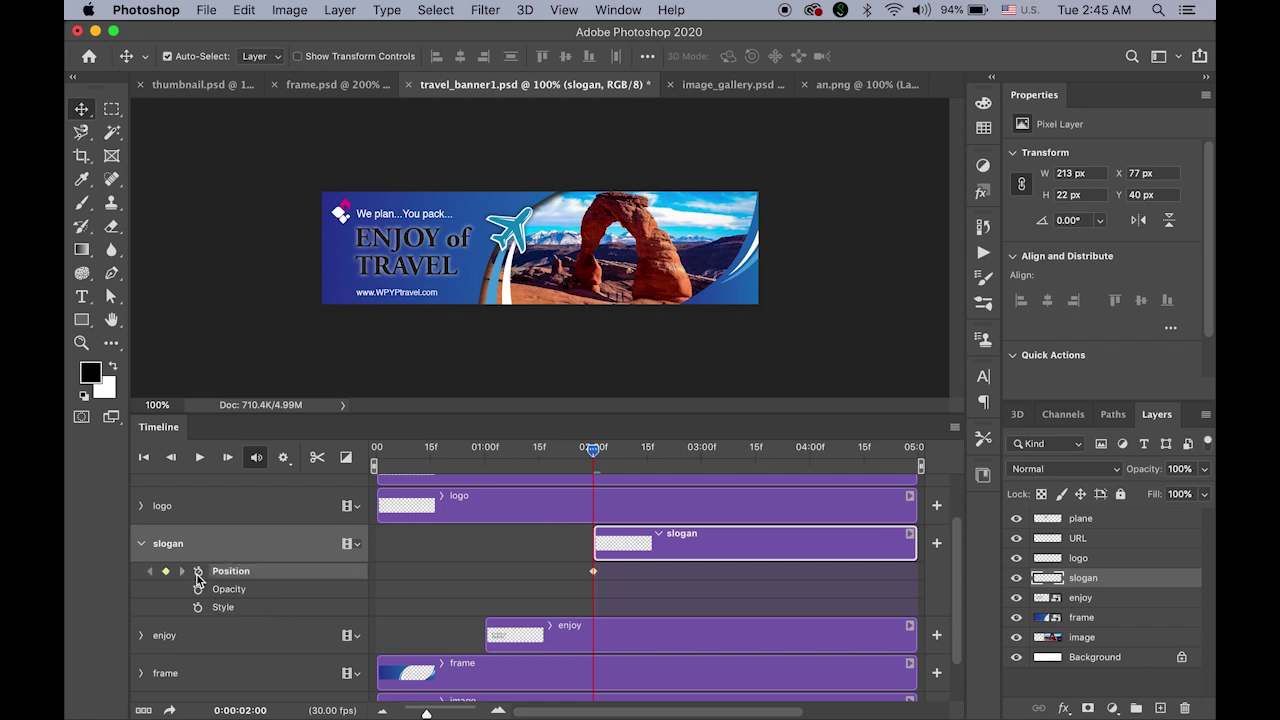
pyautogui.moveTo(594, 451); pyautogui.dragTo(700, 460)
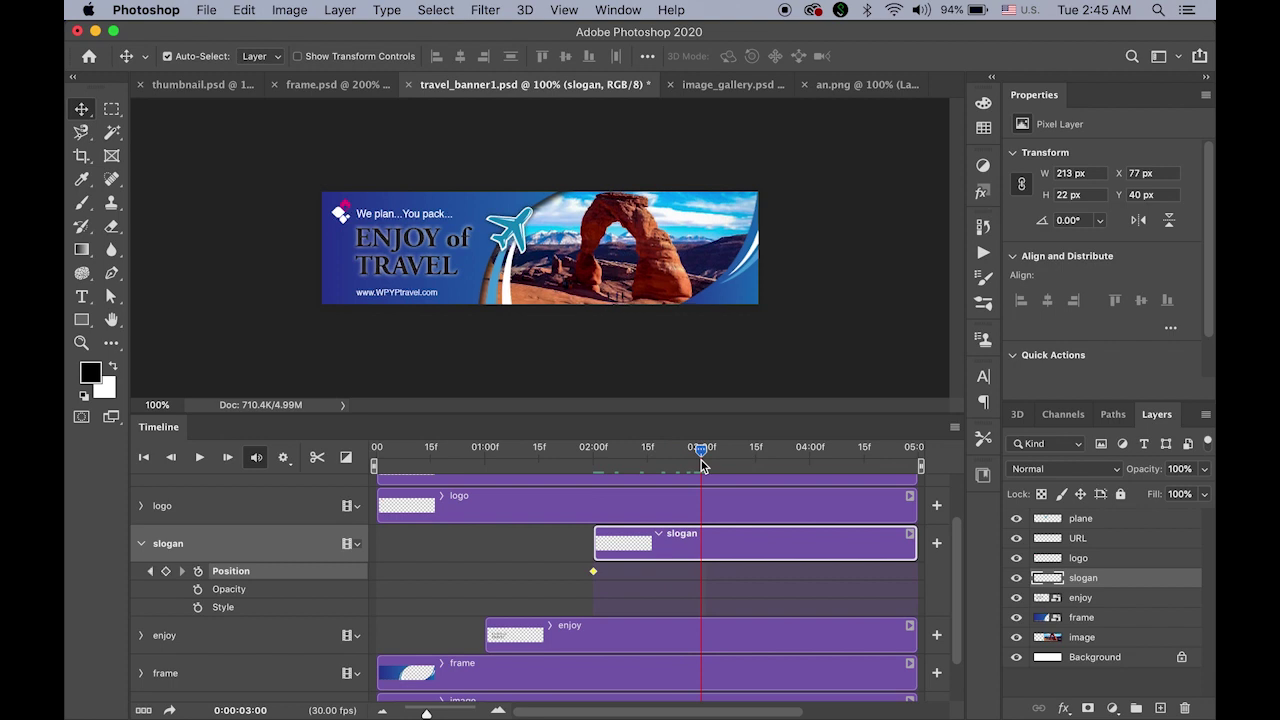
pyautogui.click(166, 571)
pyautogui.moveTo(699, 451); pyautogui.dragTo(594, 485)
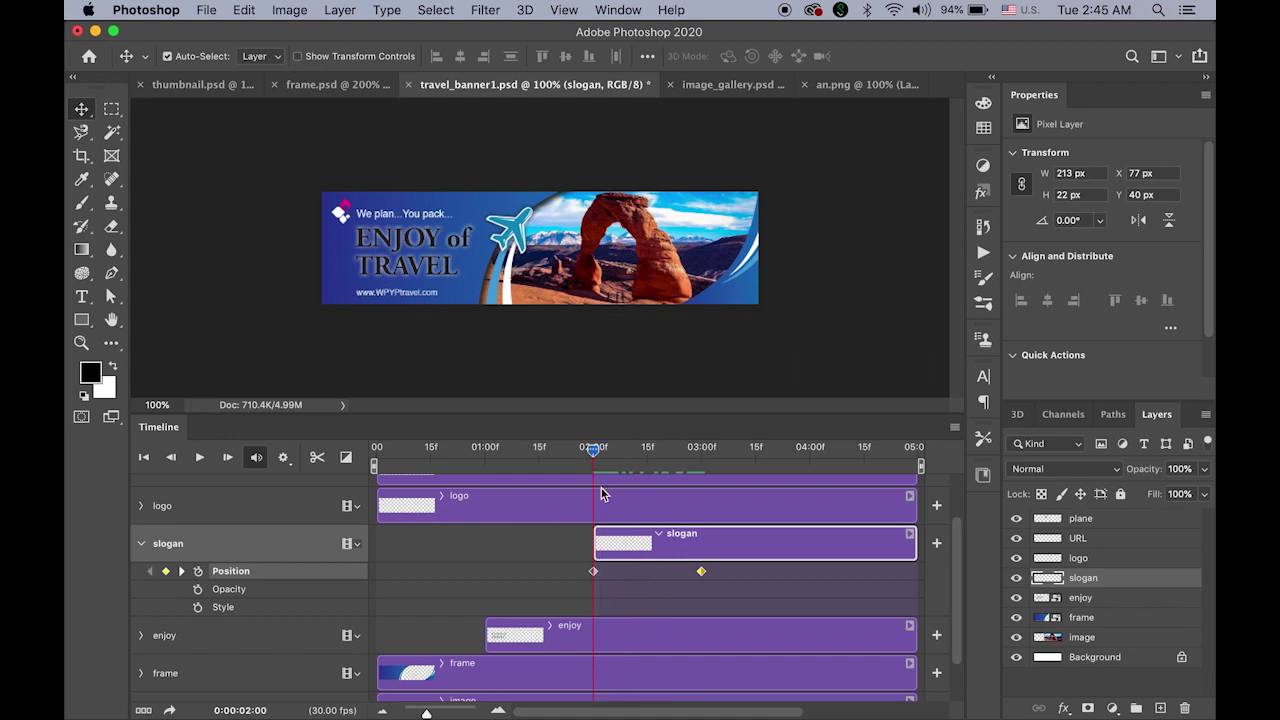
pyautogui.click(594, 571)
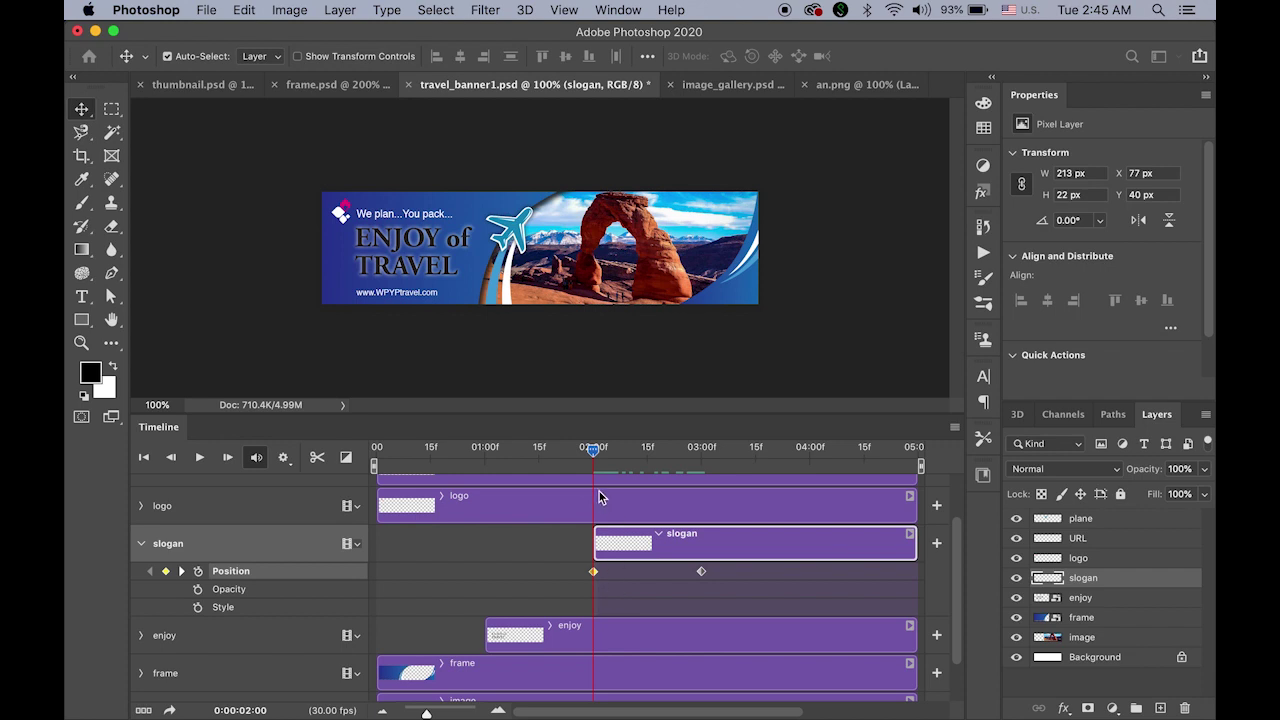
# Step: Try to move the slogan text directly on the canvas at its 2-second Position keyframe
pyautogui.click(410, 220)
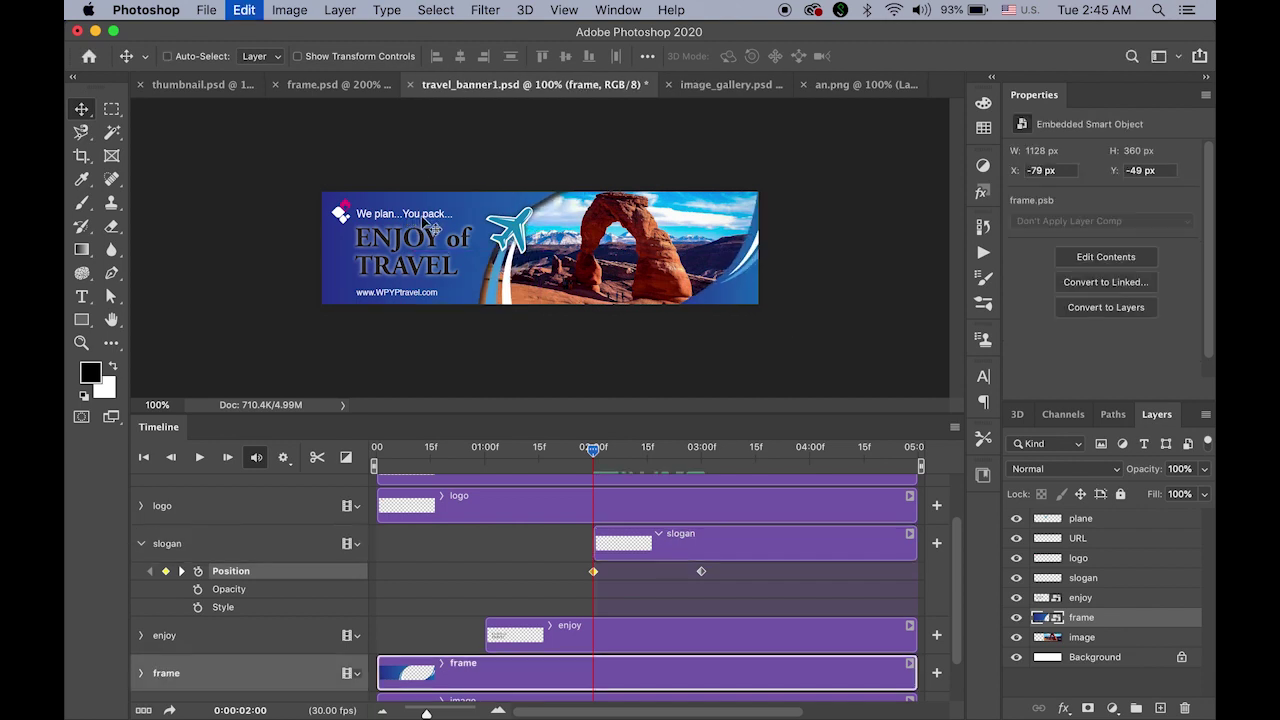
pyautogui.click(1109, 599)
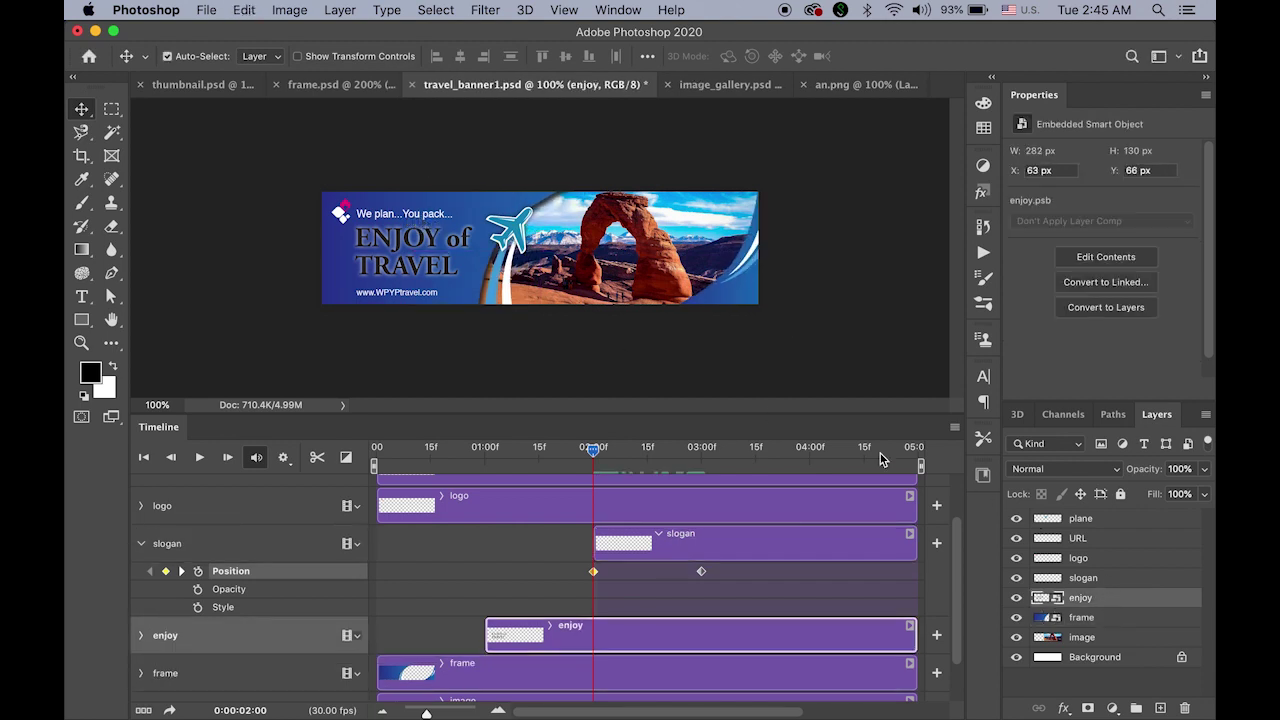
pyautogui.click(1092, 584)
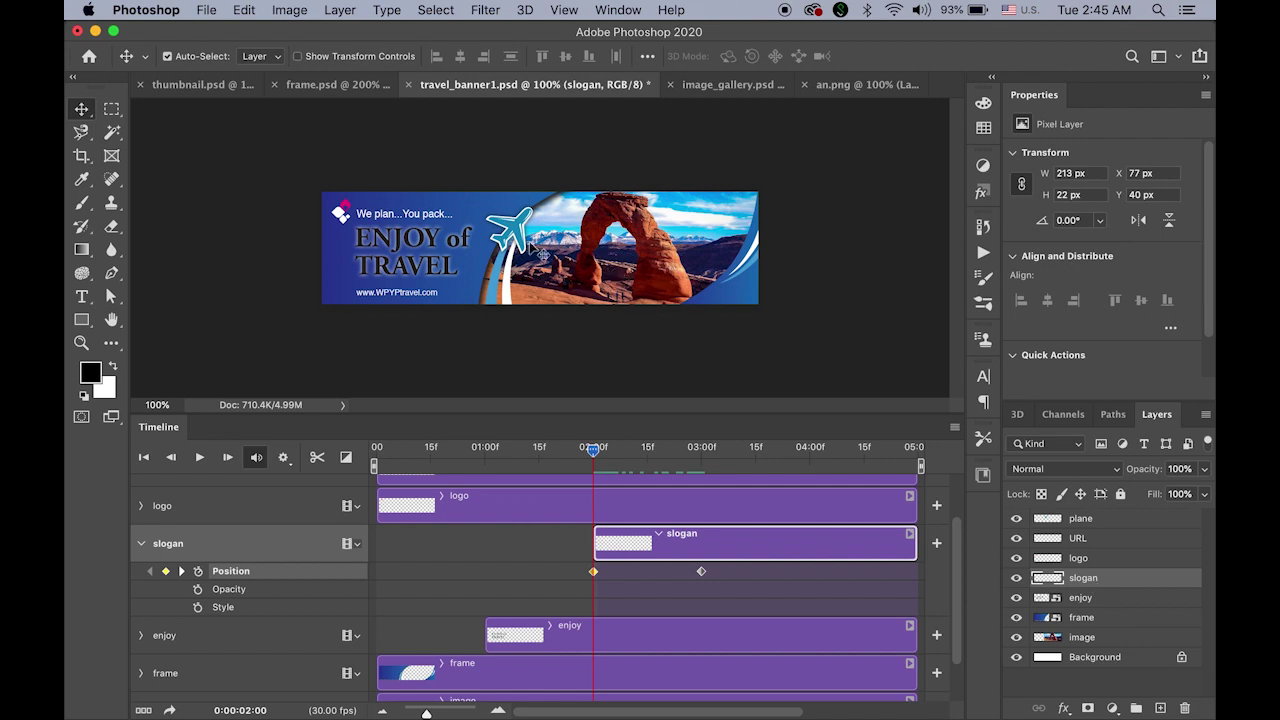
pyautogui.moveTo(436, 220); pyautogui.dragTo(443, 222)
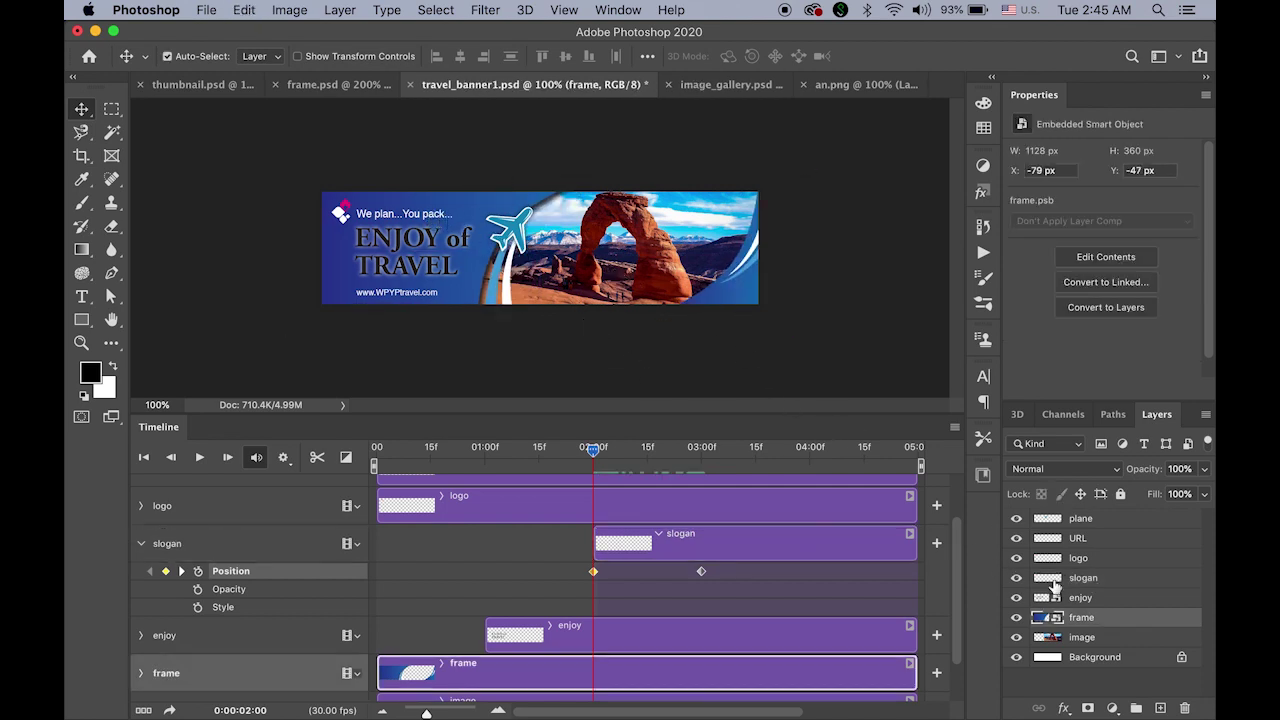
# Step: Nudge the slogan layer horizontally to X 137 px at its 2-second Position keyframe and preview the motion
pyautogui.click(1113, 584)
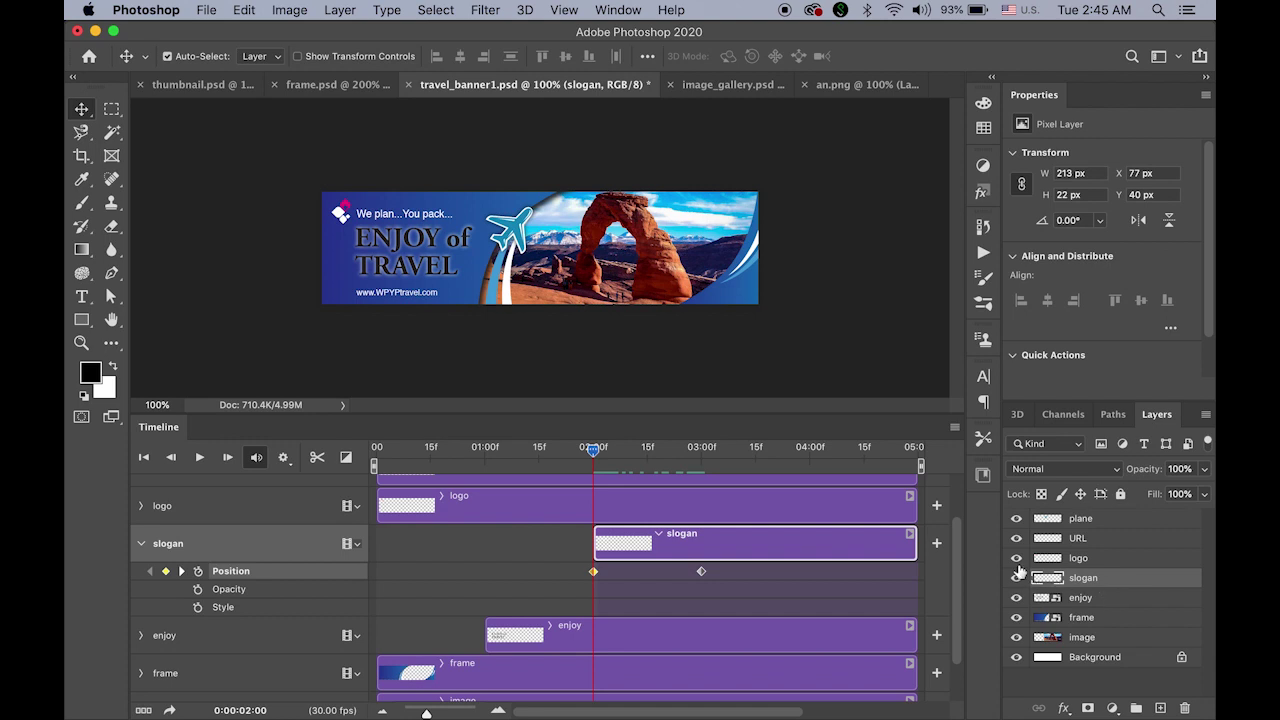
pyautogui.press('Right')
pyautogui.press('Right')
pyautogui.press('Right')
pyautogui.press('Right')
pyautogui.press('Right')
pyautogui.press('Right')
pyautogui.press('Right')
pyautogui.press('Right')
pyautogui.press('Right')
pyautogui.press('Right')
pyautogui.press('Right')
pyautogui.press('Right')
pyautogui.press('Right')
pyautogui.press('Right')
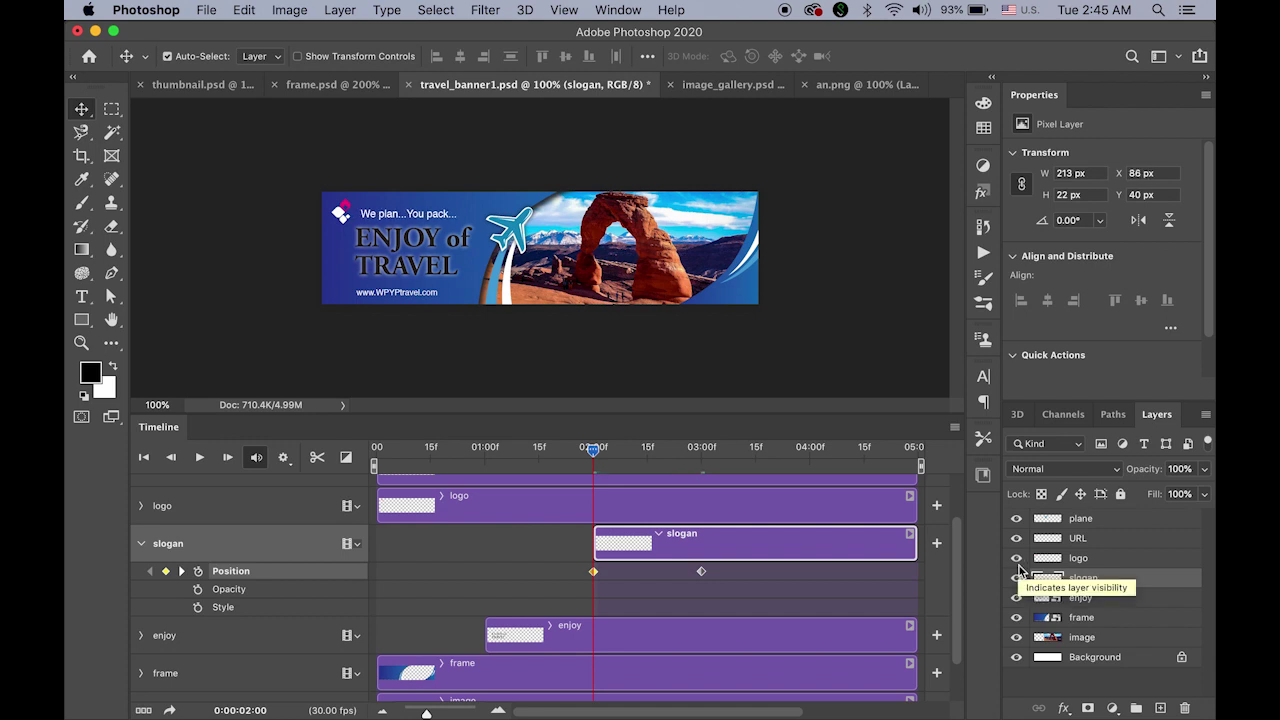
pyautogui.press('Right')
pyautogui.press('Right')
pyautogui.press('Right')
pyautogui.press('Right')
pyautogui.press('Right')
pyautogui.press('Right')
pyautogui.press('Right')
pyautogui.press('Right')
pyautogui.press('Right')
pyautogui.press('Right')
pyautogui.press('Right')
pyautogui.press('Right')
pyautogui.press('Right')
pyautogui.press('Right')
pyautogui.press('Right')
pyautogui.press('Right')
pyautogui.press('Right')
pyautogui.press('Right')
pyautogui.press('Right')
pyautogui.press('Right')
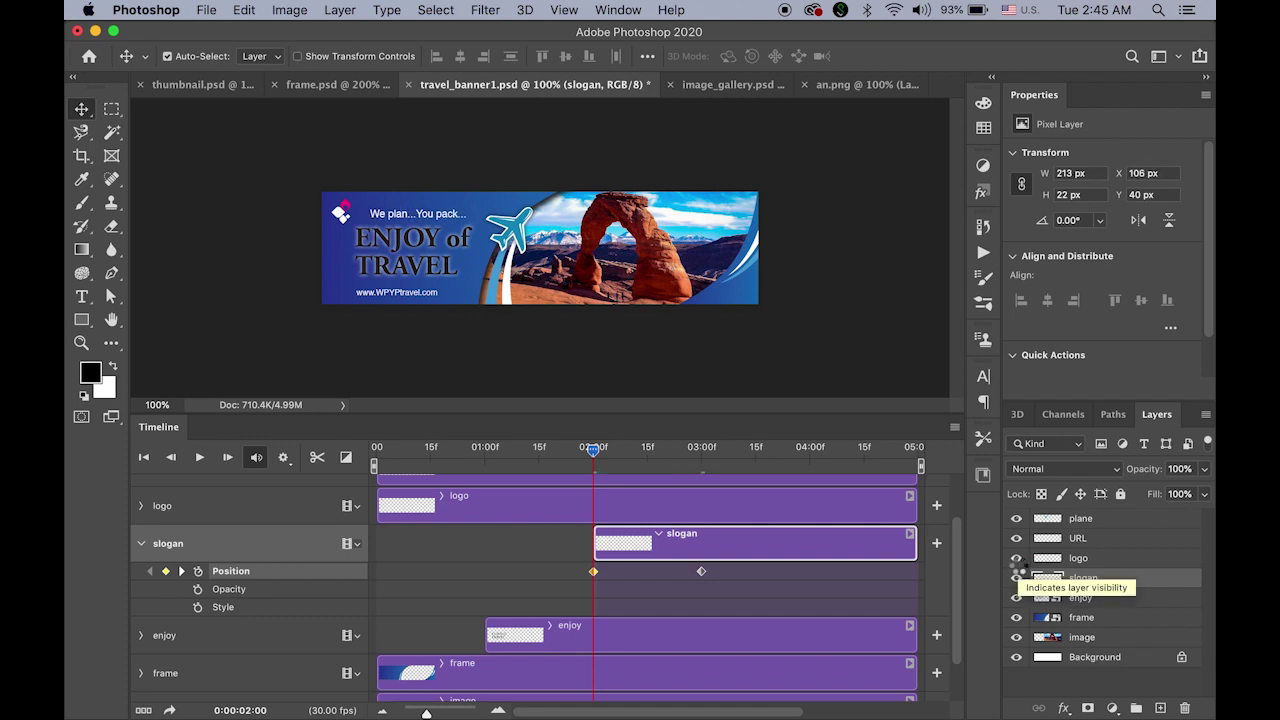
pyautogui.press('Right')
pyautogui.press('Right')
pyautogui.press('Right')
pyautogui.press('Right')
pyautogui.press('Right')
pyautogui.press('Right')
pyautogui.press('Right')
pyautogui.press('Right')
pyautogui.press('Right')
pyautogui.press('Right')
pyautogui.press('Right')
pyautogui.press('Right')
pyautogui.press('Right')
pyautogui.press('Right')
pyautogui.press('Right')
pyautogui.press('Right')
pyautogui.press('Right')
pyautogui.press('Right')
pyautogui.press('Right')
pyautogui.press('Right')
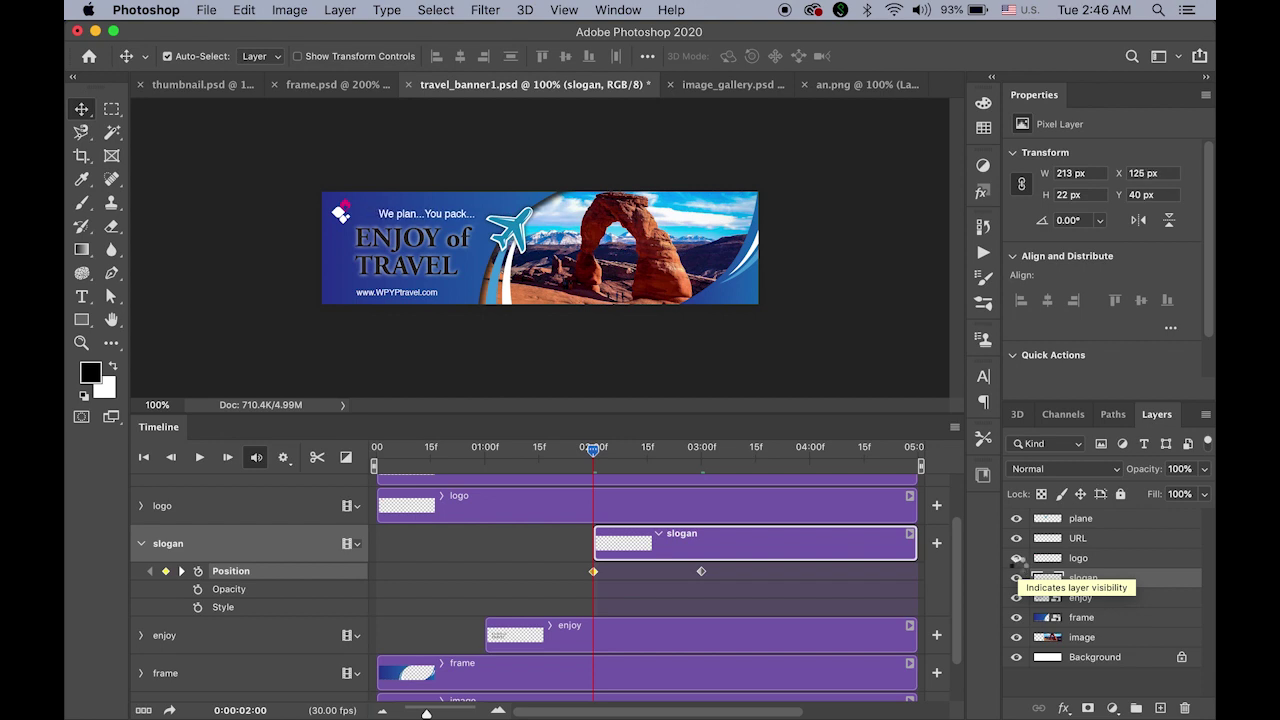
pyautogui.press('Right')
pyautogui.press('Right')
pyautogui.press('Right')
pyautogui.press('Right')
pyautogui.press('Right')
pyautogui.press('Right')
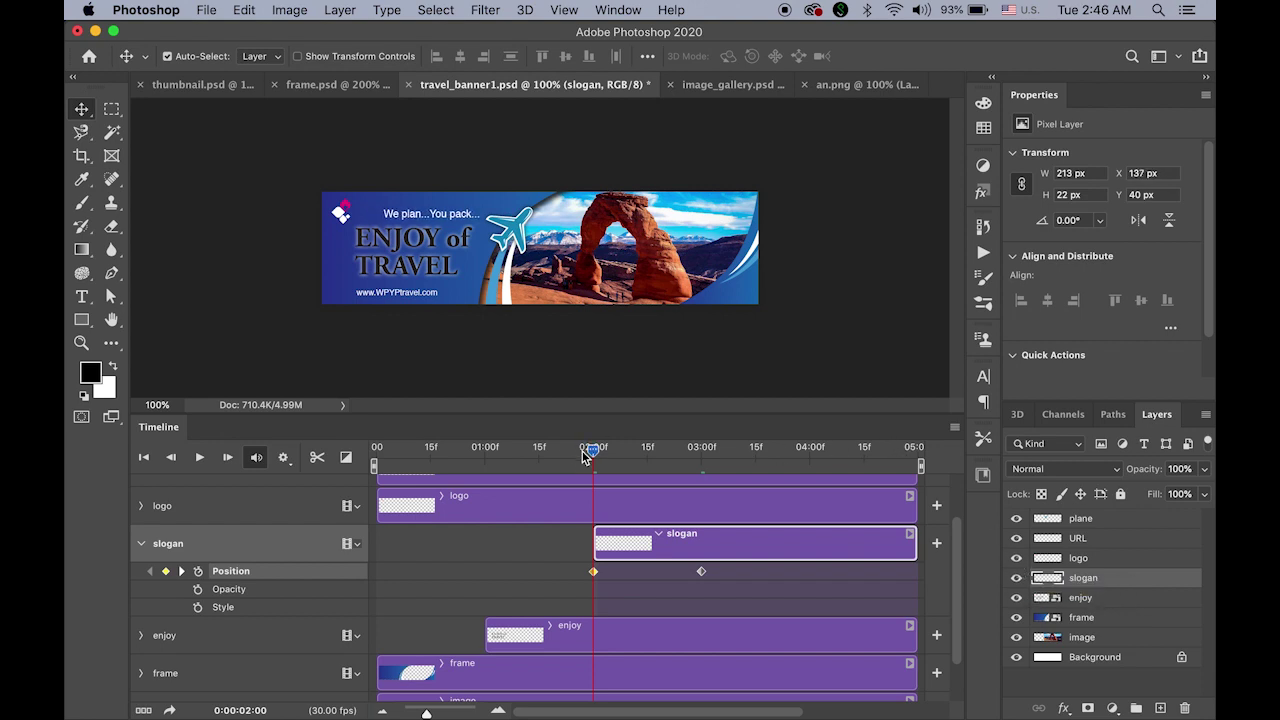
pyautogui.moveTo(593, 456); pyautogui.dragTo(593, 489)
# Step: Add Opacity keyframes to the slogan layer's track at 2 seconds and at 3 seconds
pyautogui.click(198, 590)
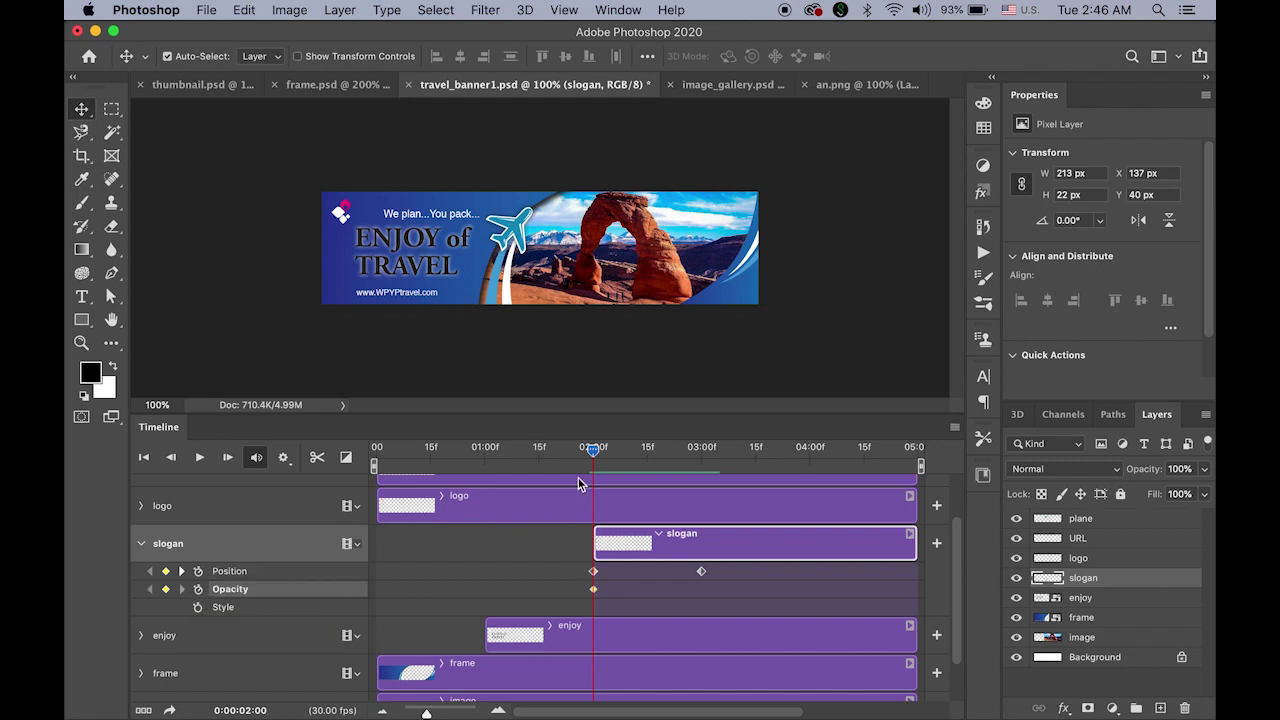
pyautogui.moveTo(594, 452); pyautogui.dragTo(702, 476)
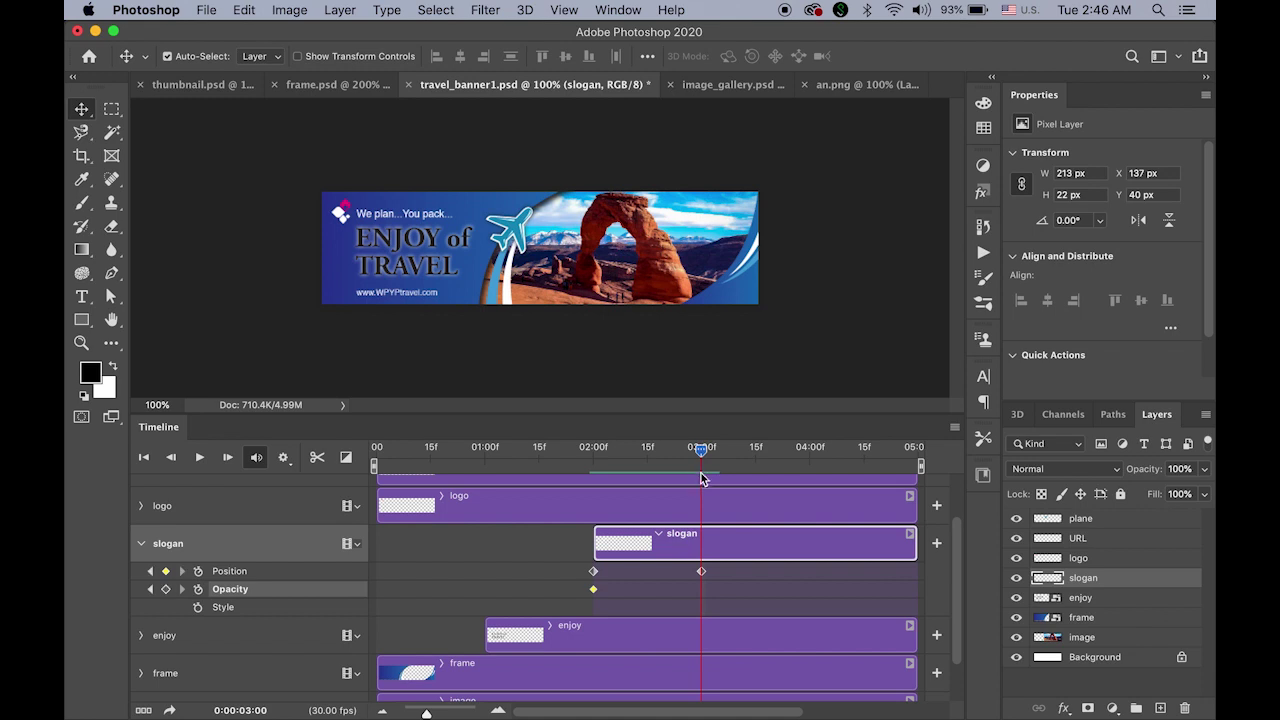
pyautogui.click(166, 590)
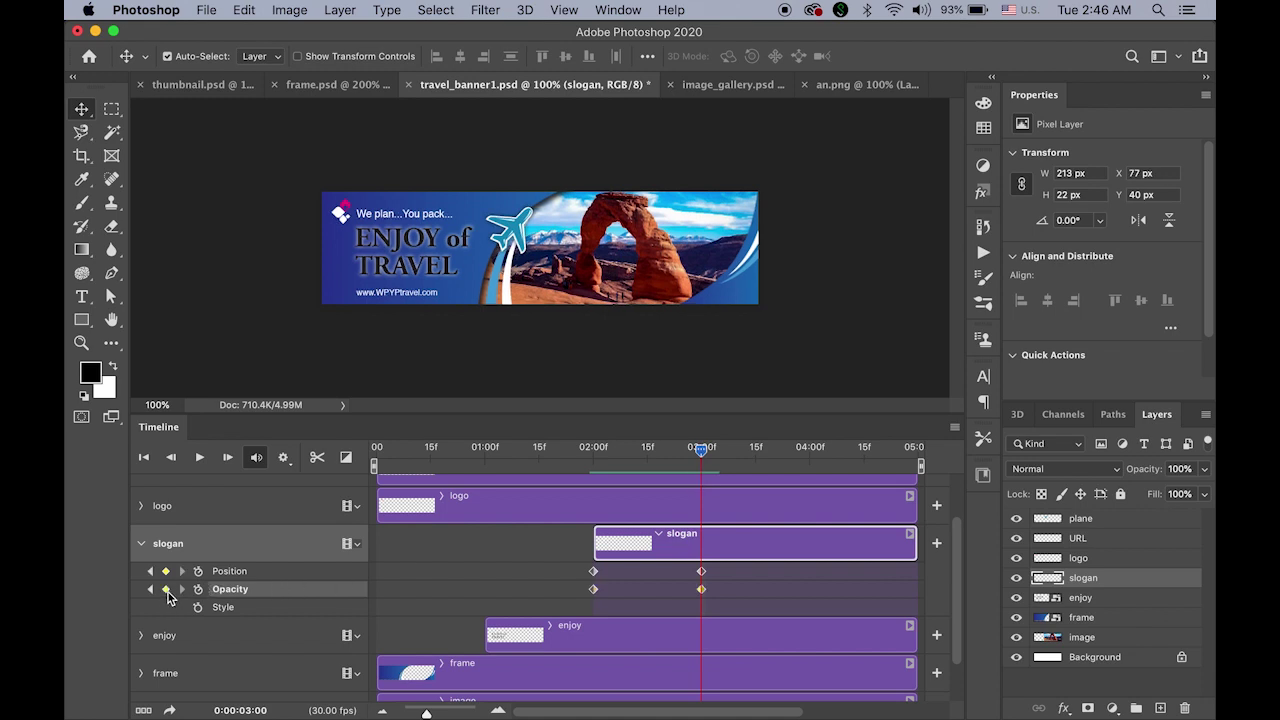
# Step: Set the slogan layer's opacity to 0% at its 2-second keyframe, preview the fade, and collapse the track
pyautogui.moveTo(703, 455); pyautogui.dragTo(593, 453)
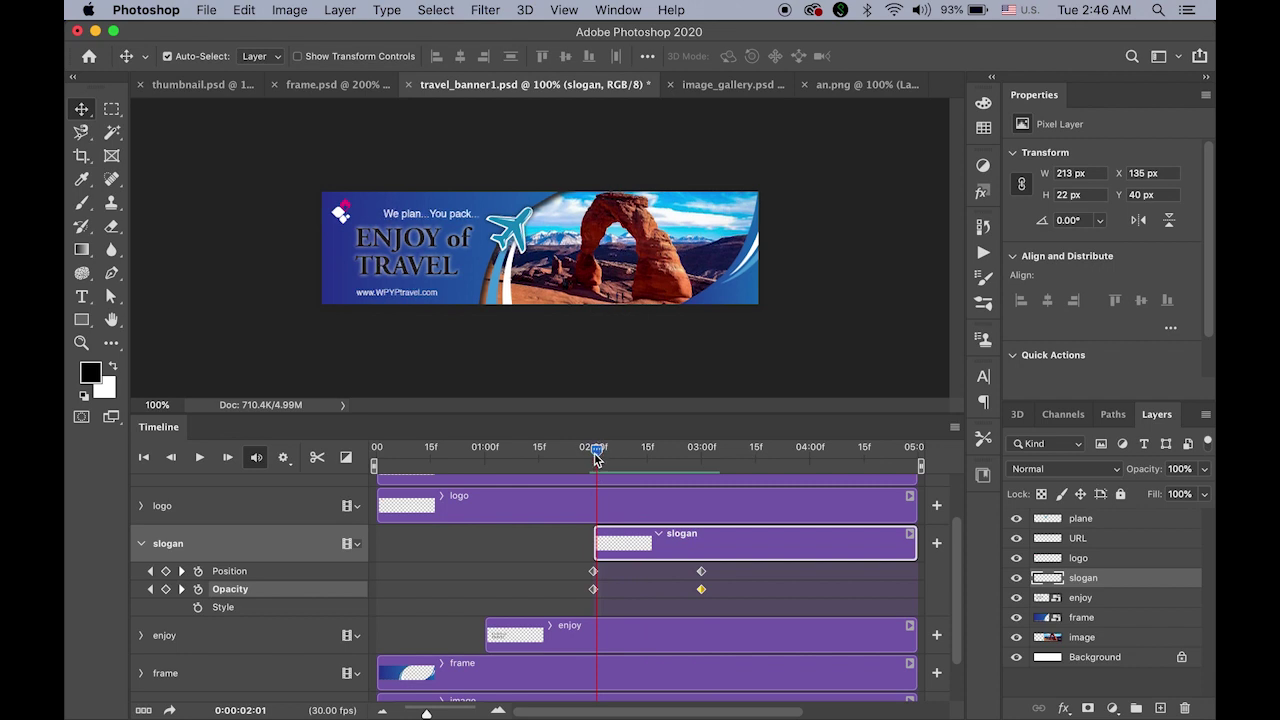
pyautogui.click(593, 589)
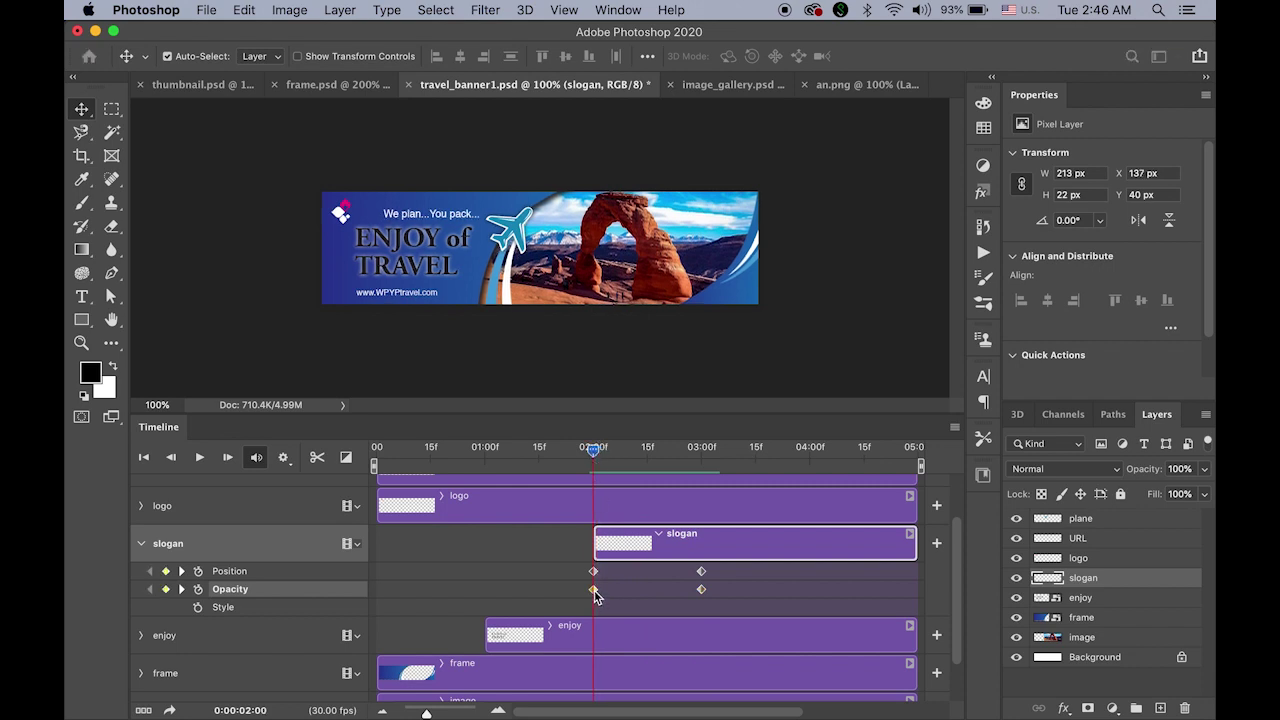
pyautogui.click(1204, 469)
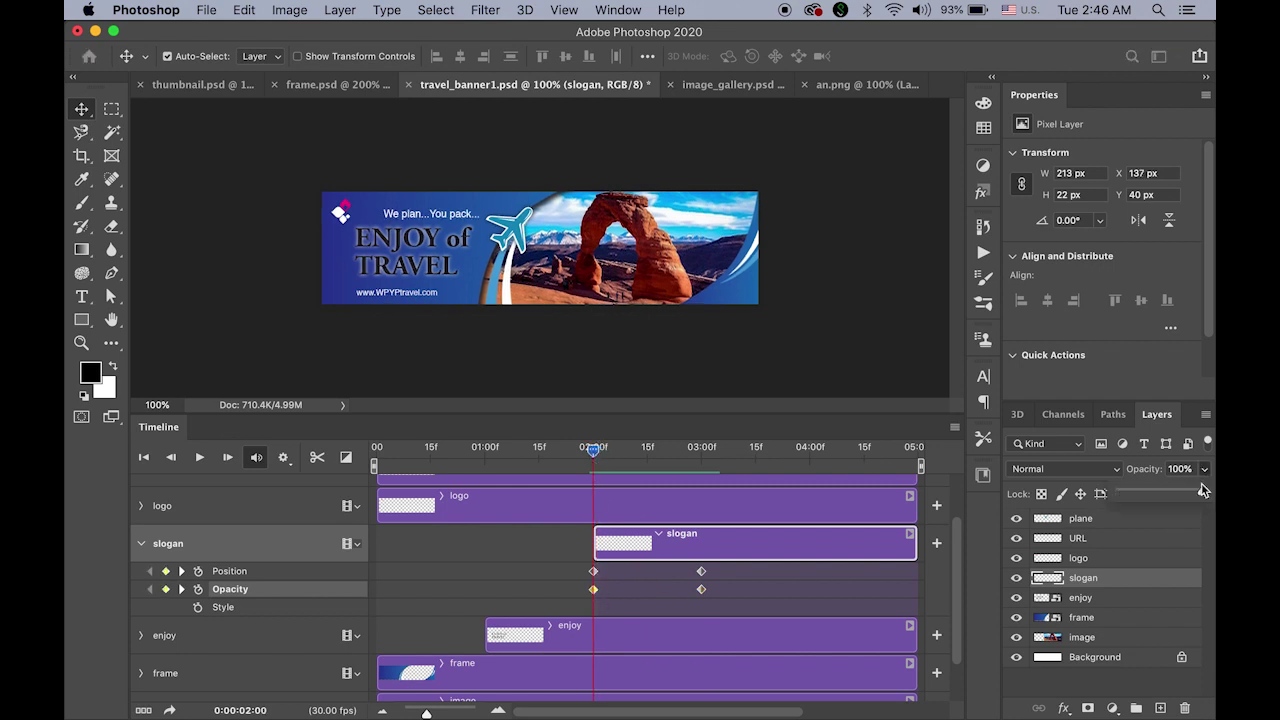
pyautogui.moveTo(1204, 492); pyautogui.dragTo(1038, 503)
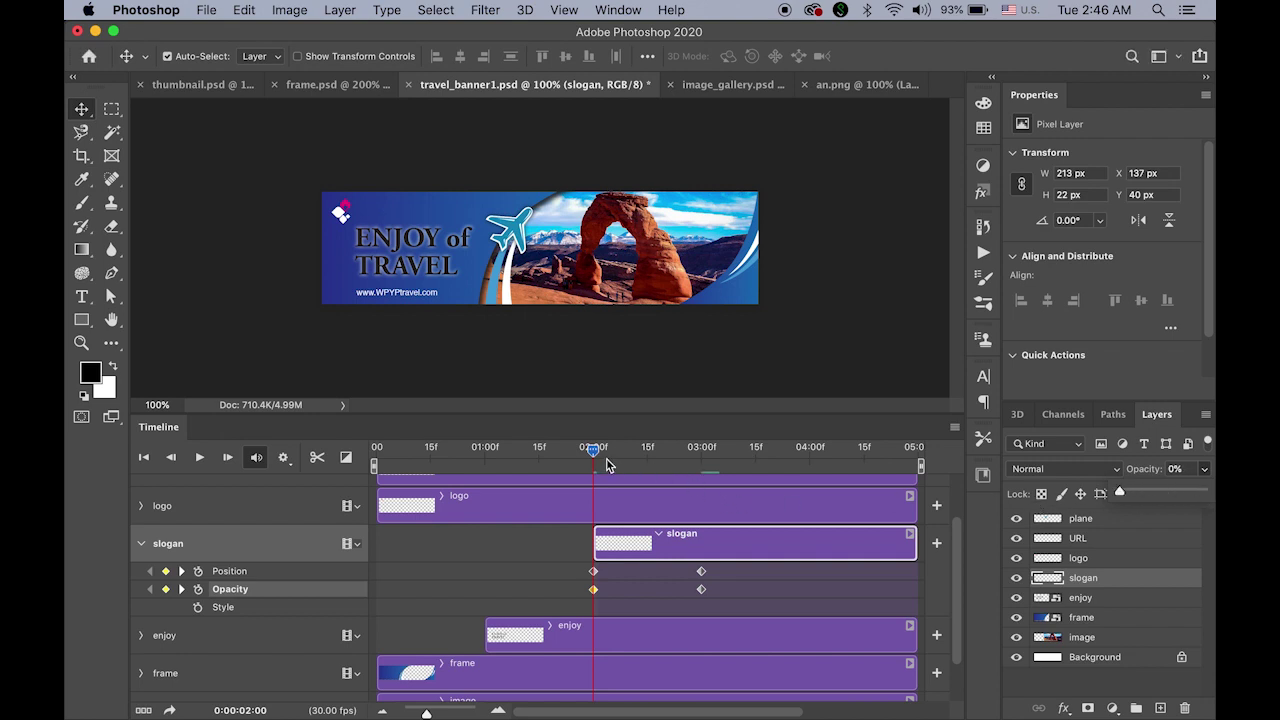
pyautogui.moveTo(593, 451); pyautogui.dragTo(600, 490)
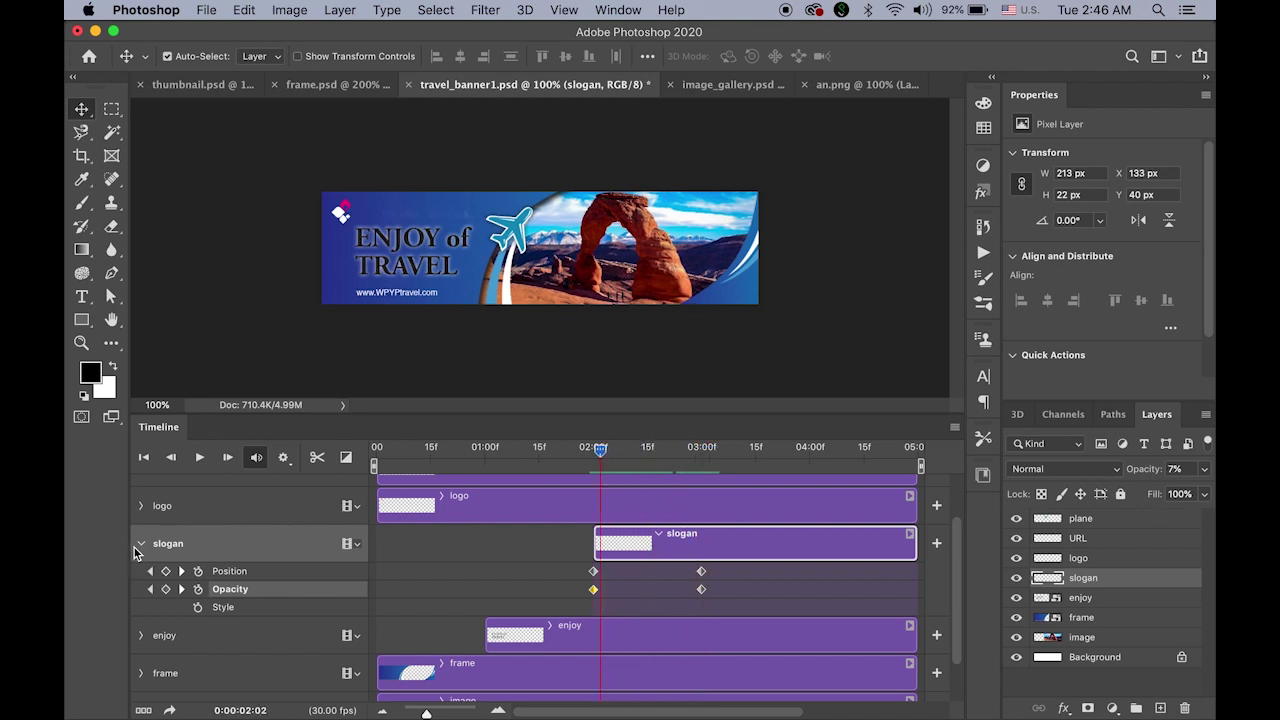
pyautogui.click(140, 544)
# Step: Convert the logo layer to a smart object and trim the beginning of its clip so that it starts at 3 seconds
pyautogui.click(221, 515)
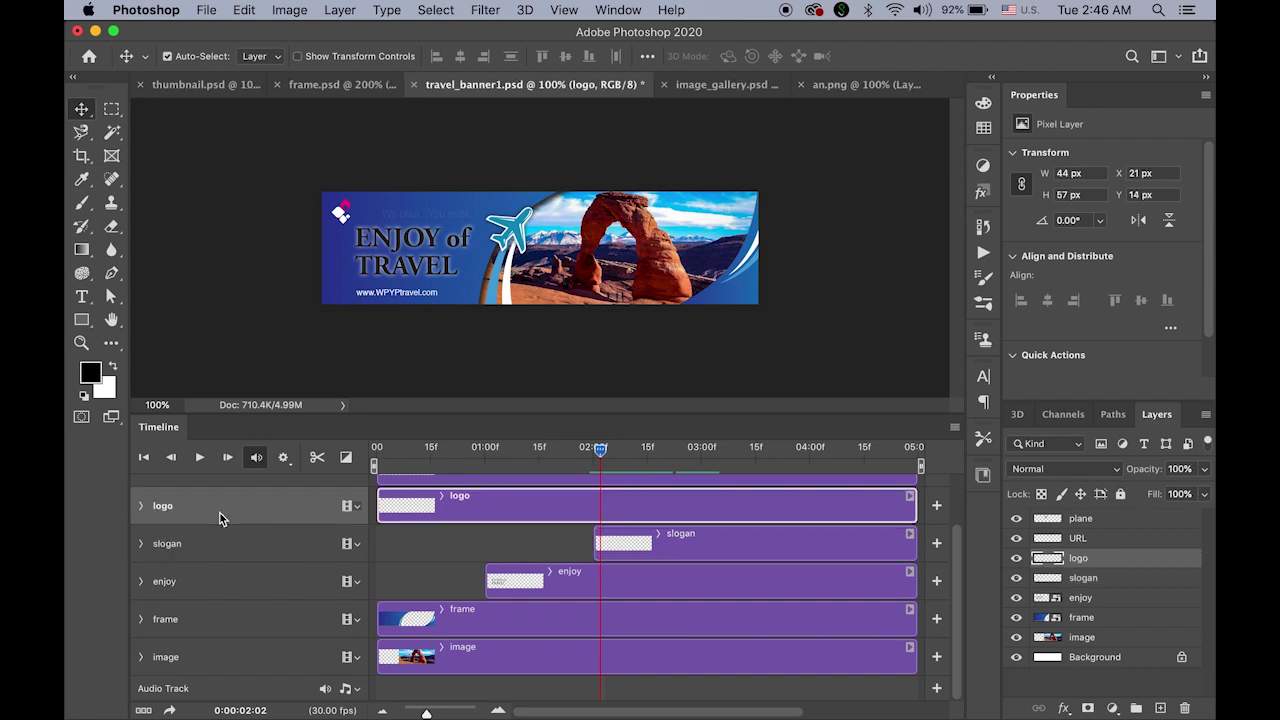
pyautogui.click(141, 507)
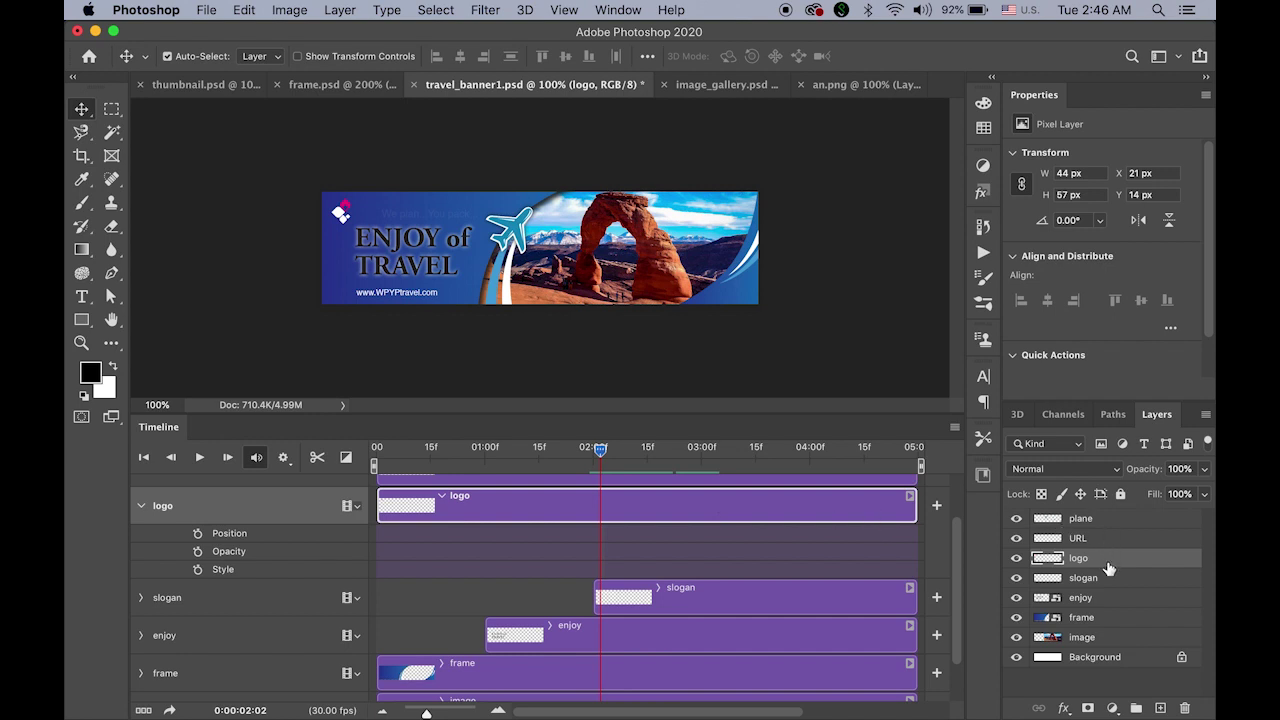
pyautogui.click(1206, 415)
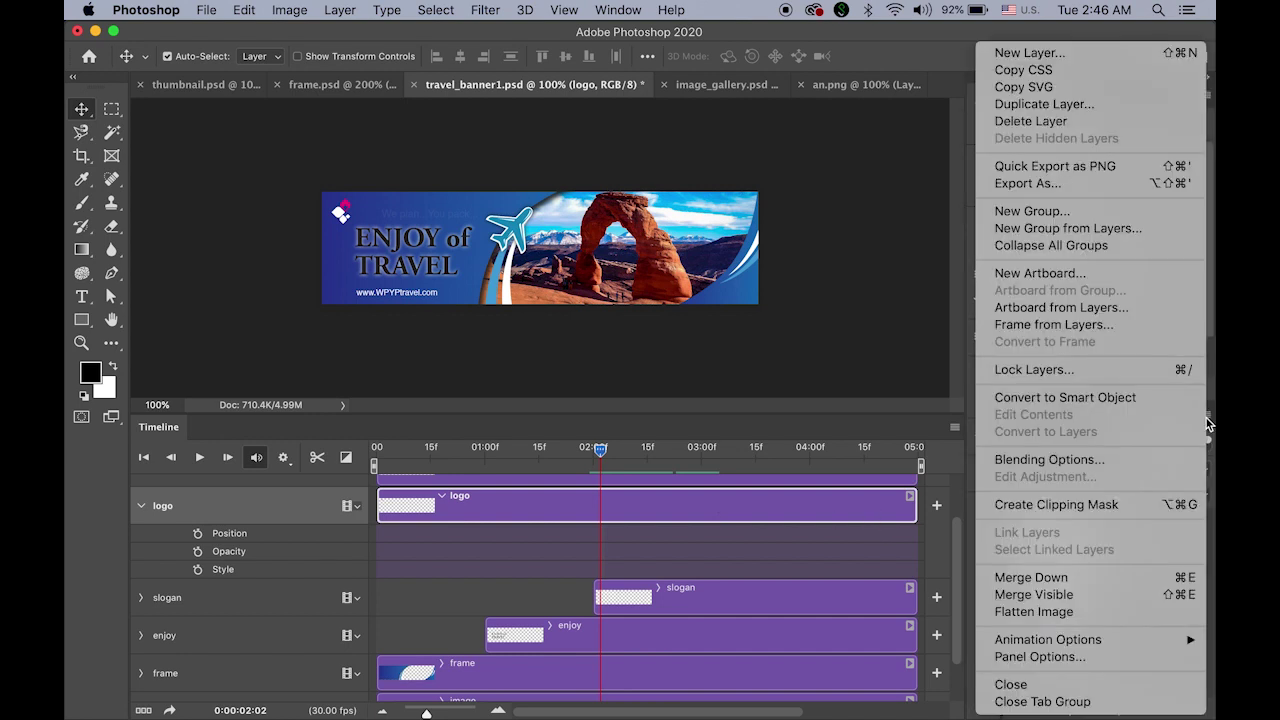
pyautogui.click(1129, 400)
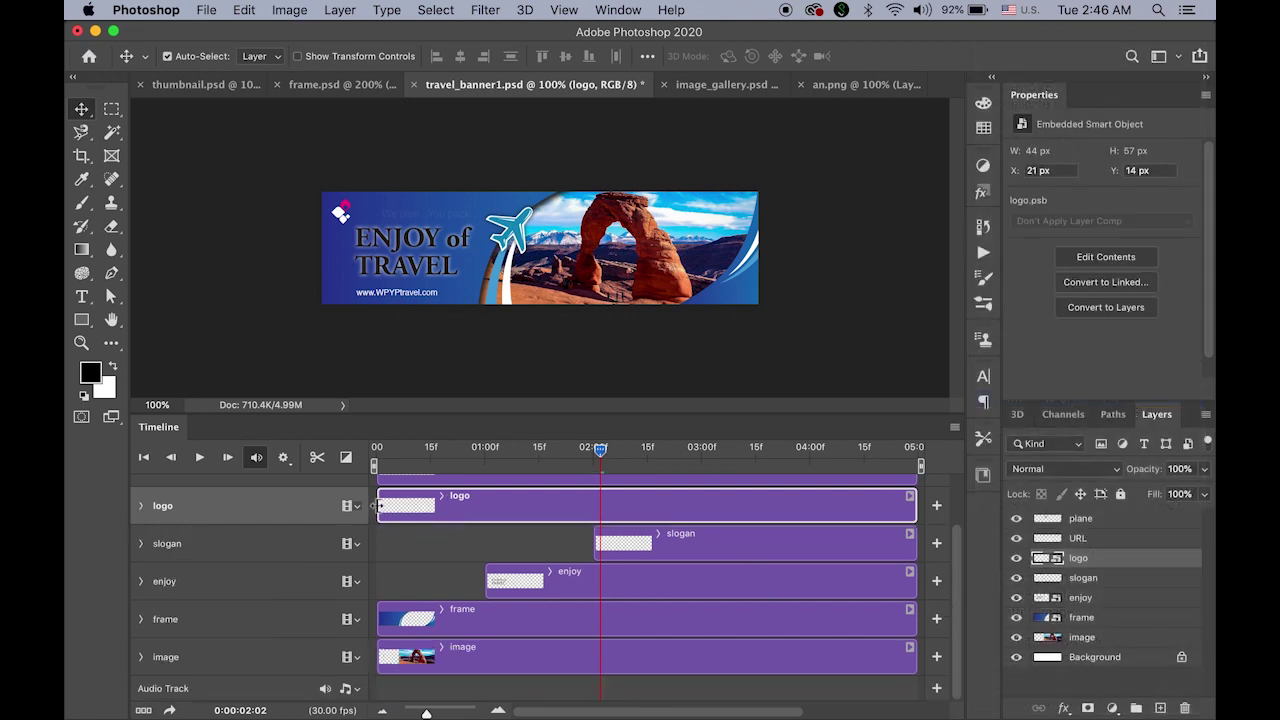
pyautogui.moveTo(379, 506); pyautogui.dragTo(702, 526)
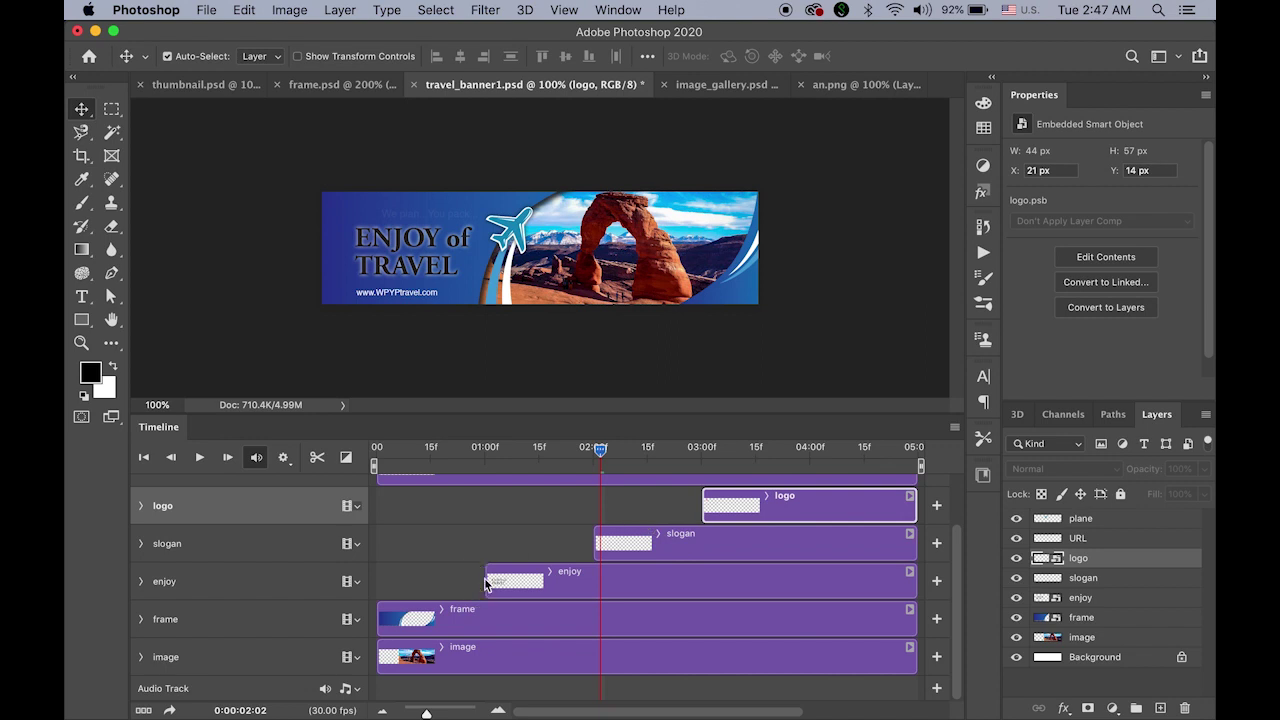
# Step: Add Transform keyframes to the logo layer's track at 3 seconds and at 4 seconds
pyautogui.moveTo(600, 456); pyautogui.dragTo(701, 515)
pyautogui.click(140, 507)
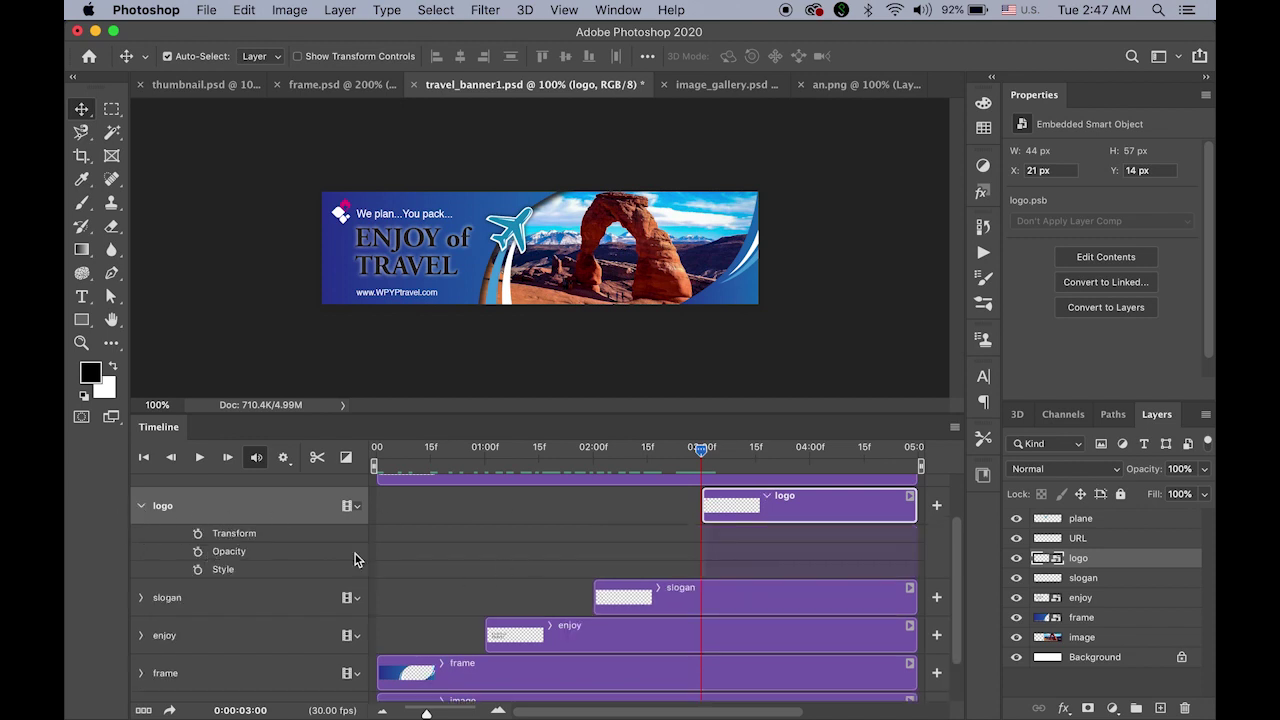
pyautogui.click(198, 535)
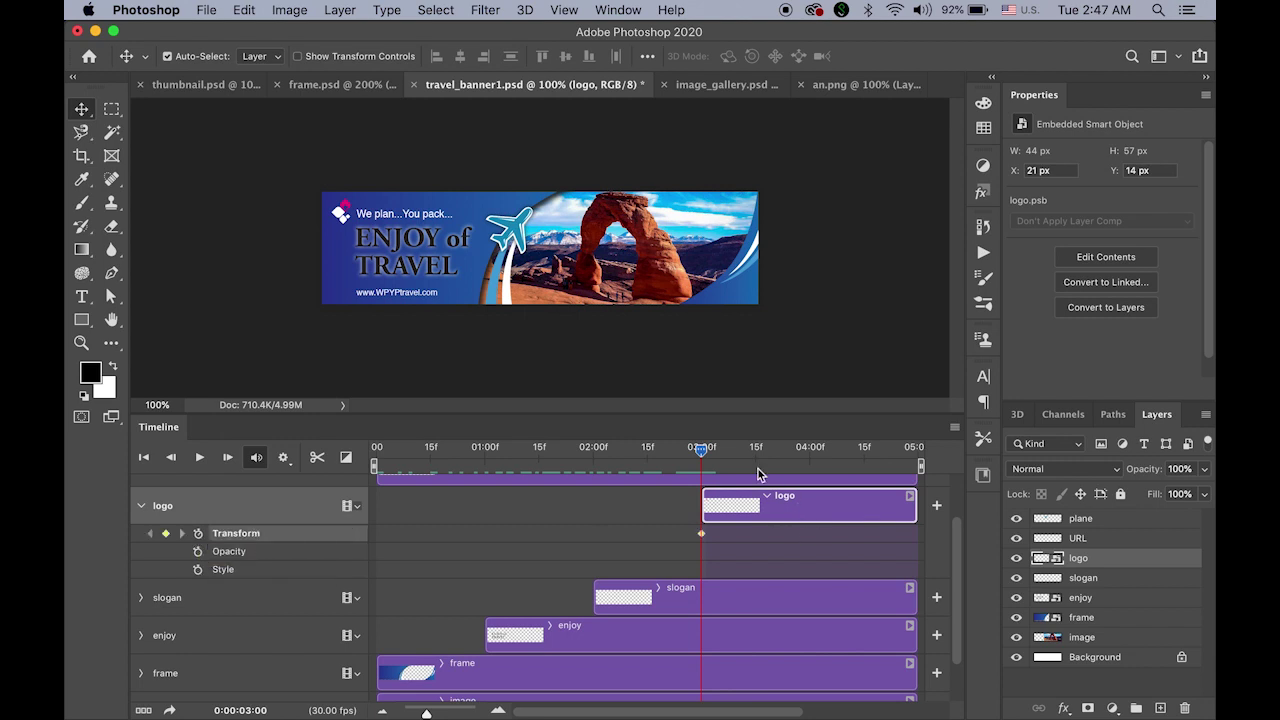
pyautogui.moveTo(703, 460); pyautogui.dragTo(810, 466)
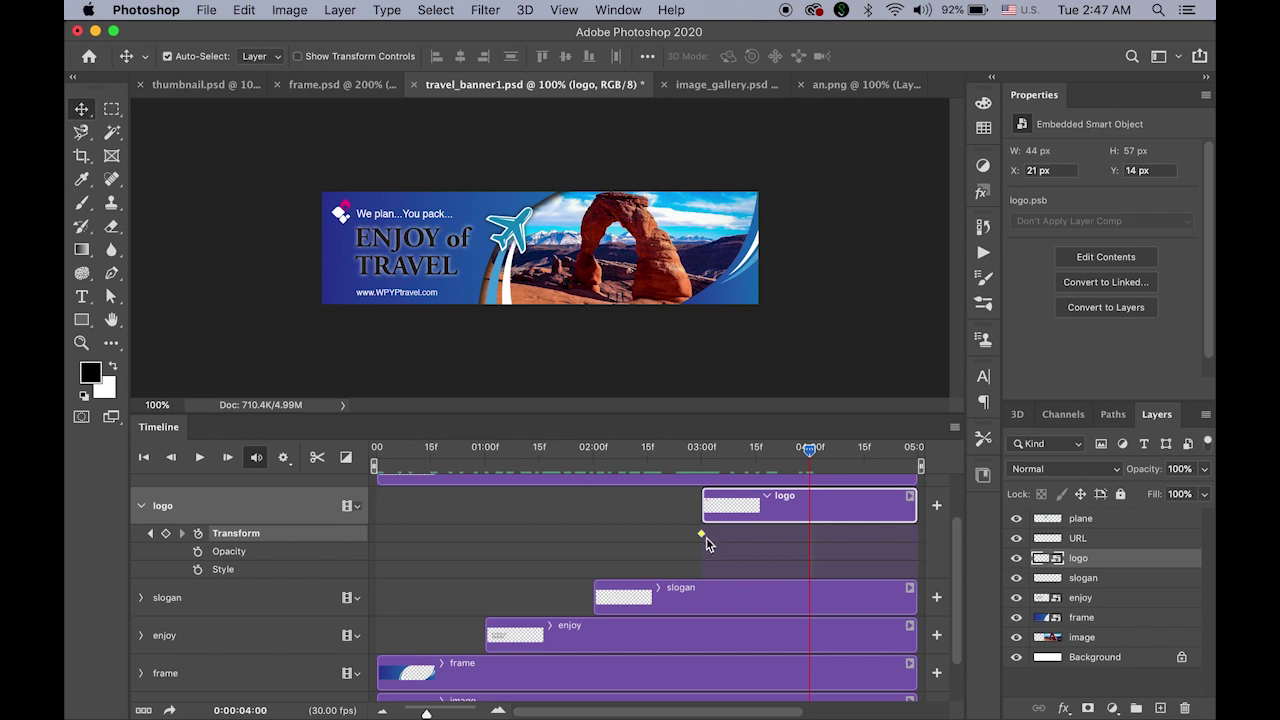
pyautogui.click(166, 534)
# Step: Scale the logo up proportionally to about 385% at its 3-second Transform keyframe
pyautogui.moveTo(810, 457); pyautogui.dragTo(701, 452)
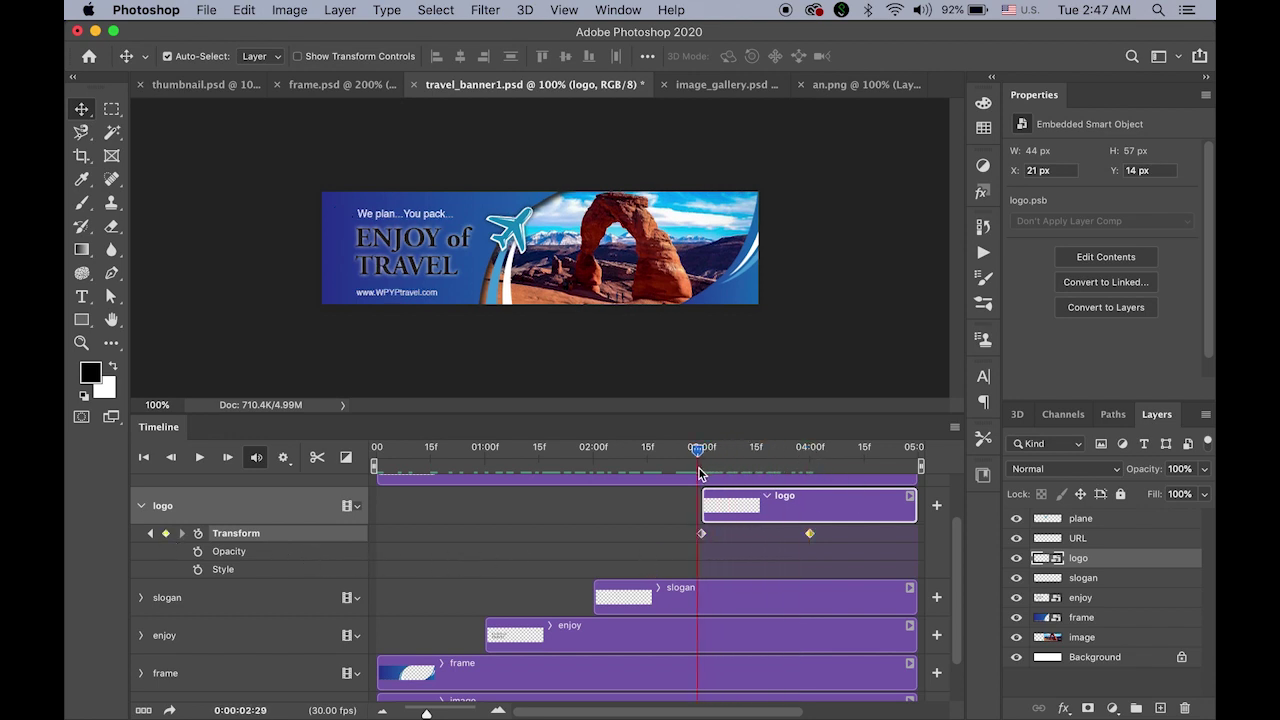
pyautogui.click(701, 534)
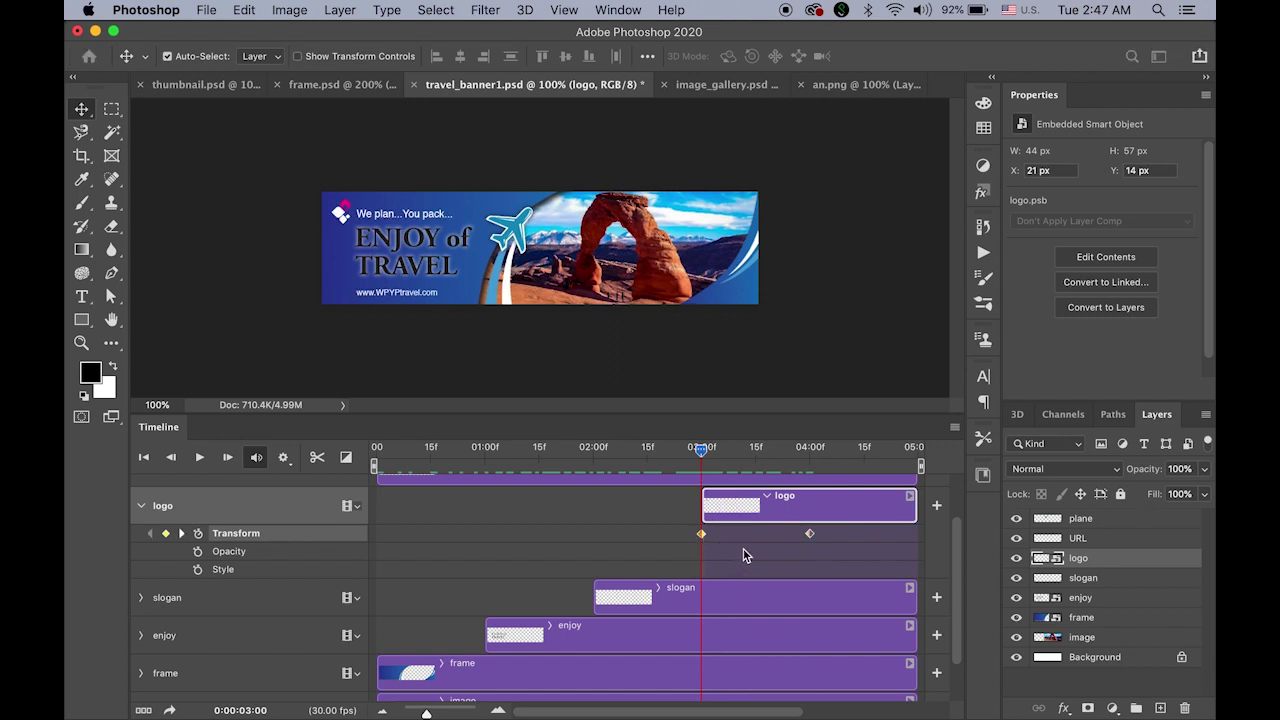
pyautogui.click(245, 9)
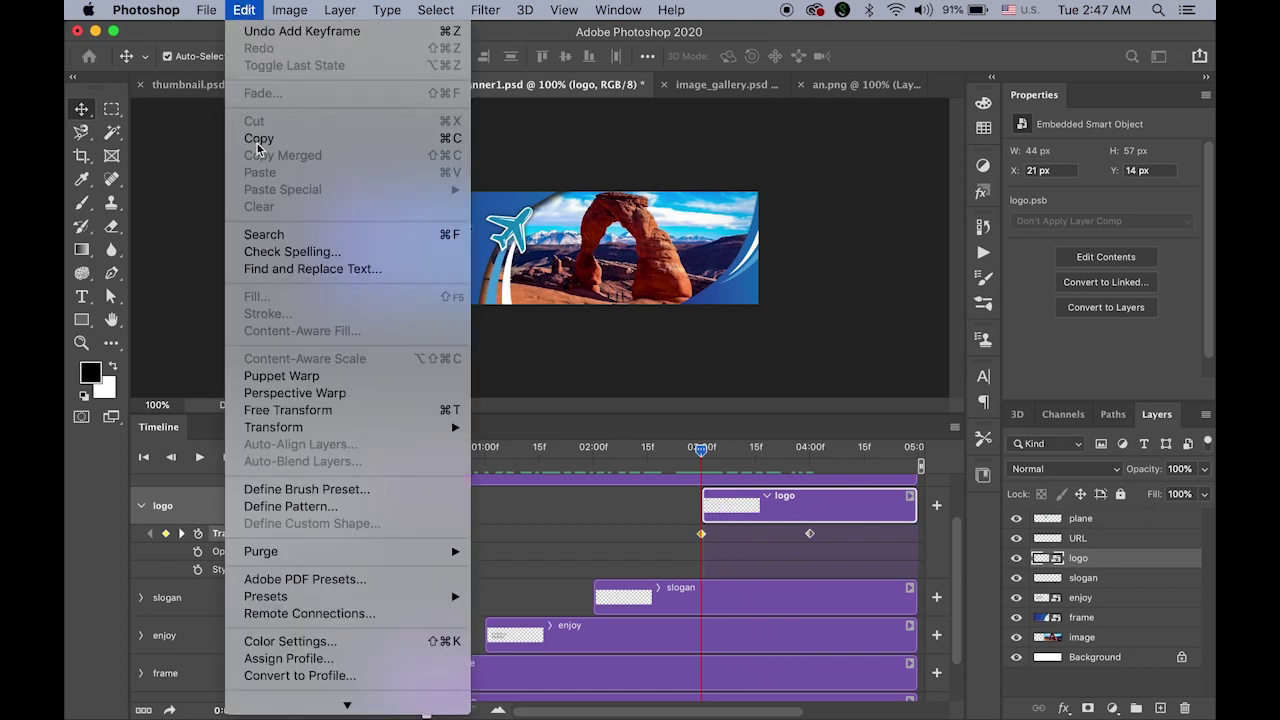
pyautogui.moveTo(360, 429)
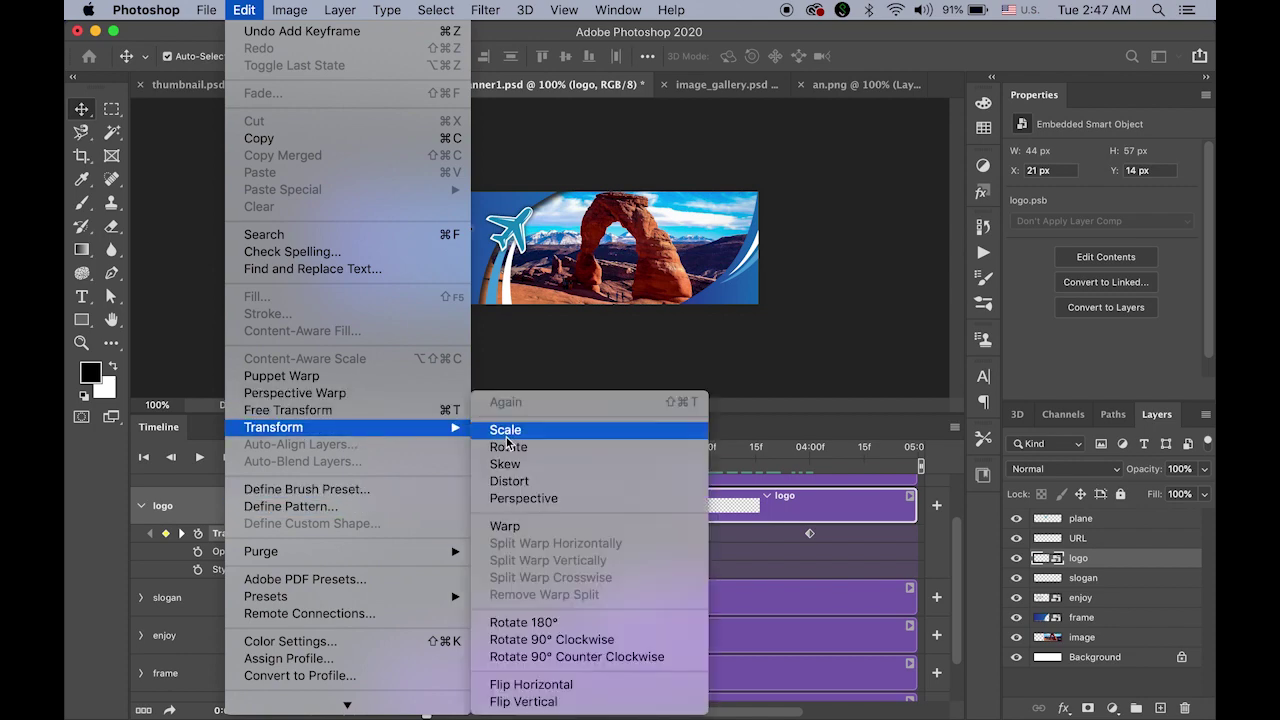
pyautogui.press('super+t')
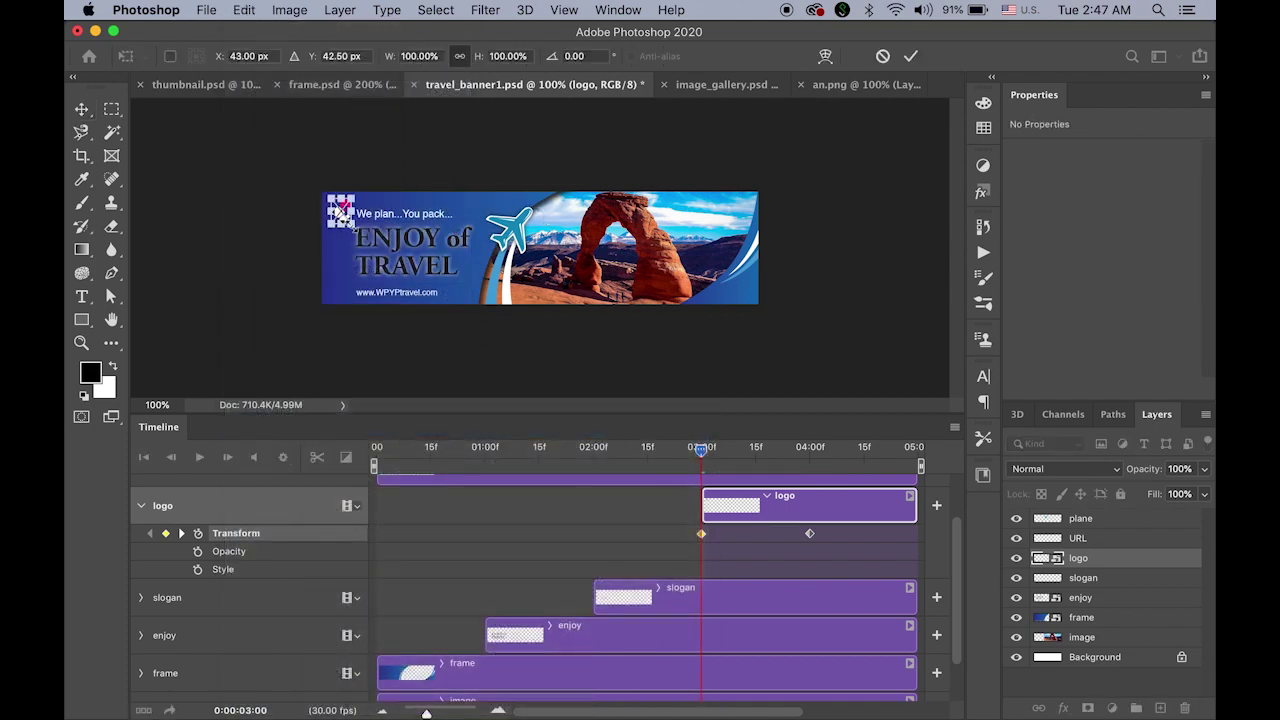
pyautogui.moveTo(350, 226); pyautogui.dragTo(380, 257)
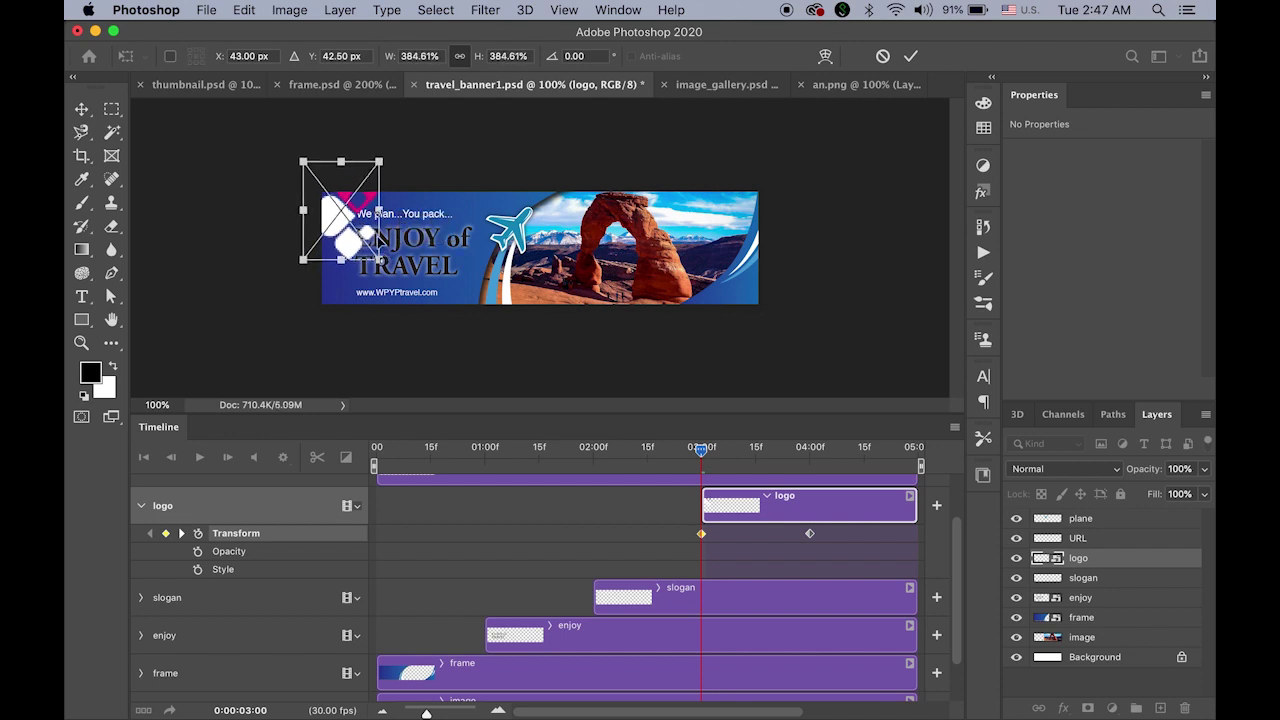
pyautogui.press('Return')
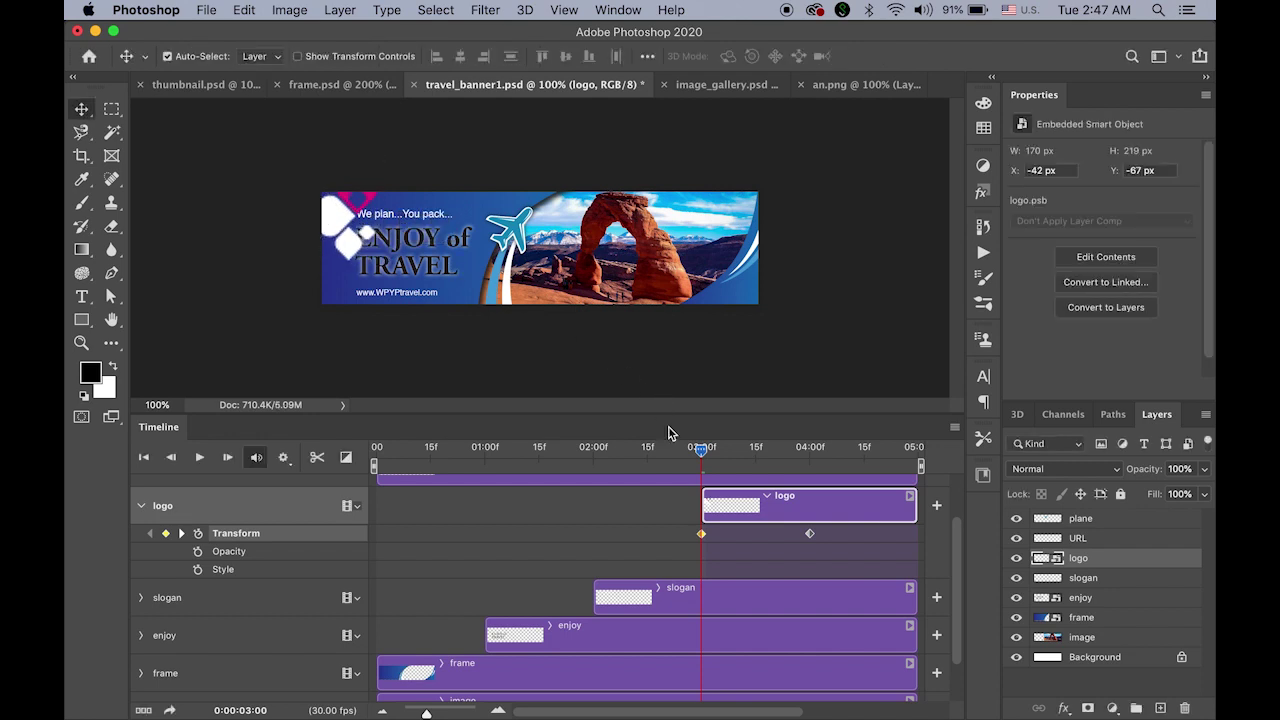
# Step: Add Opacity keyframes to the logo layer's track at 3 seconds and at 4 seconds
pyautogui.moveTo(701, 450); pyautogui.dragTo(702, 478)
pyautogui.click(197, 552)
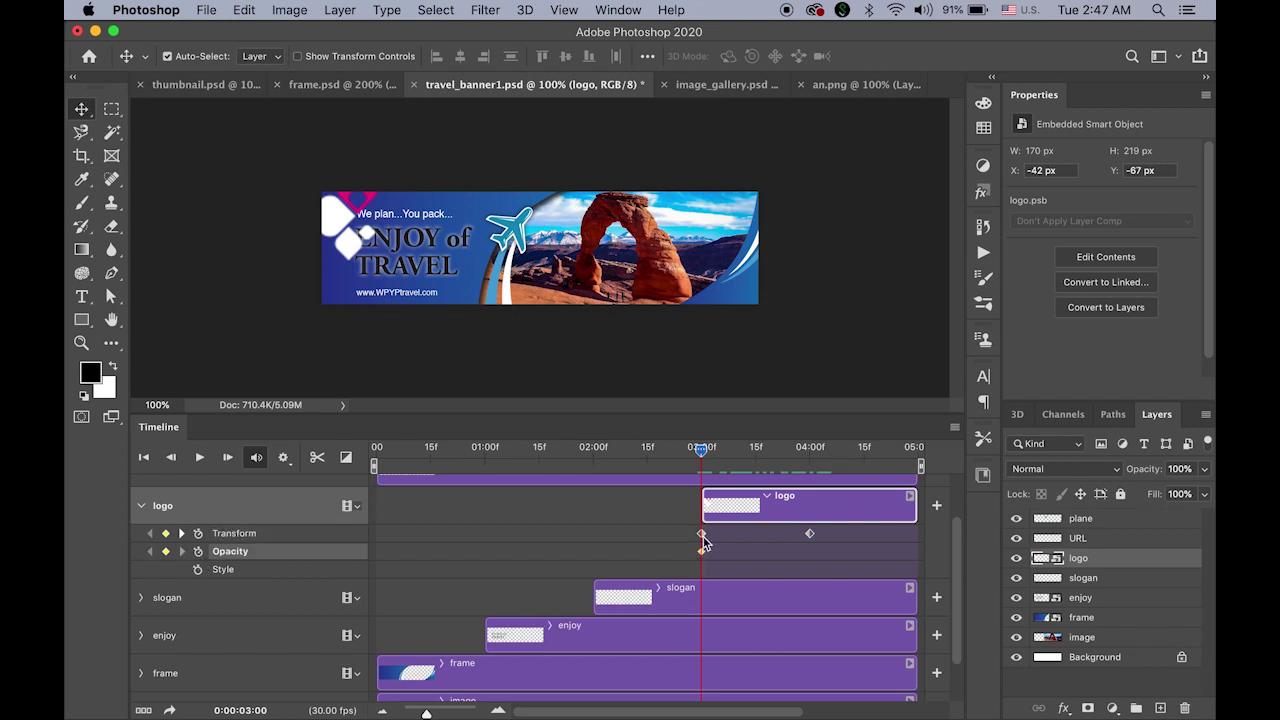
pyautogui.moveTo(701, 452); pyautogui.dragTo(810, 460)
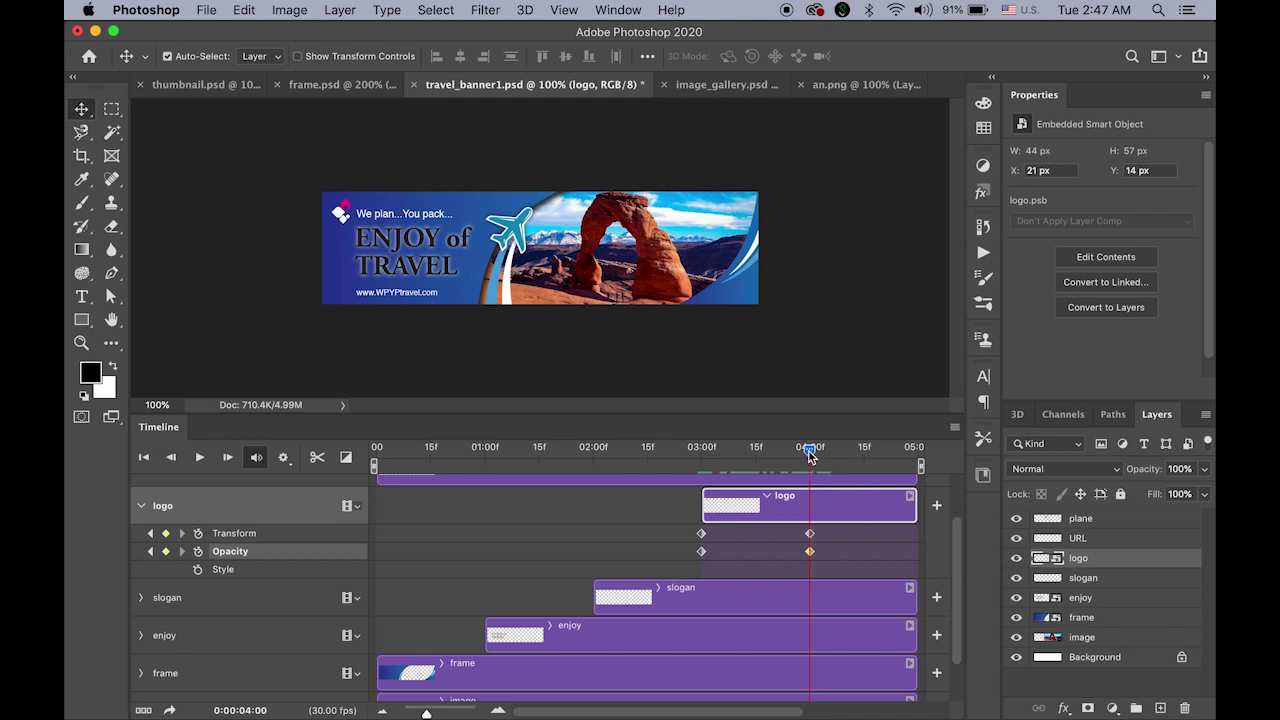
# Step: Set the logo layer's opacity to 0% at its 3-second keyframe and preview the logo animation up to 4 seconds
pyautogui.moveTo(810, 456); pyautogui.dragTo(703, 468)
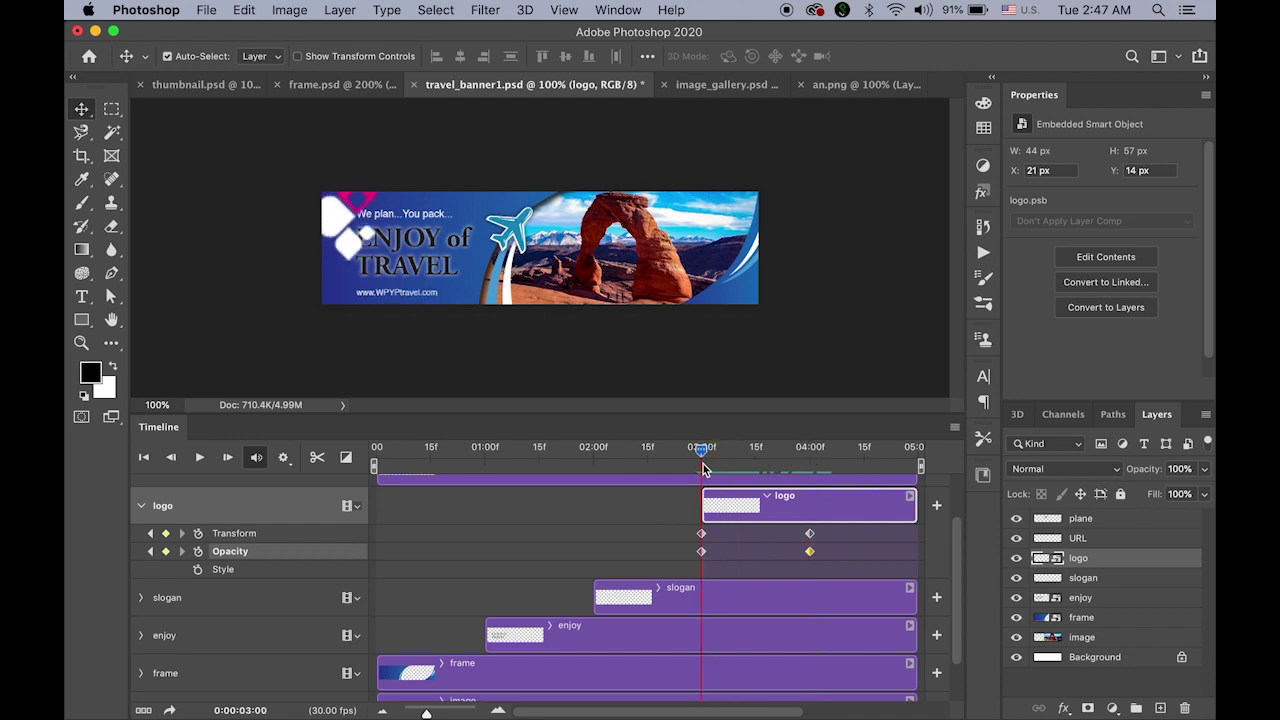
pyautogui.click(702, 551)
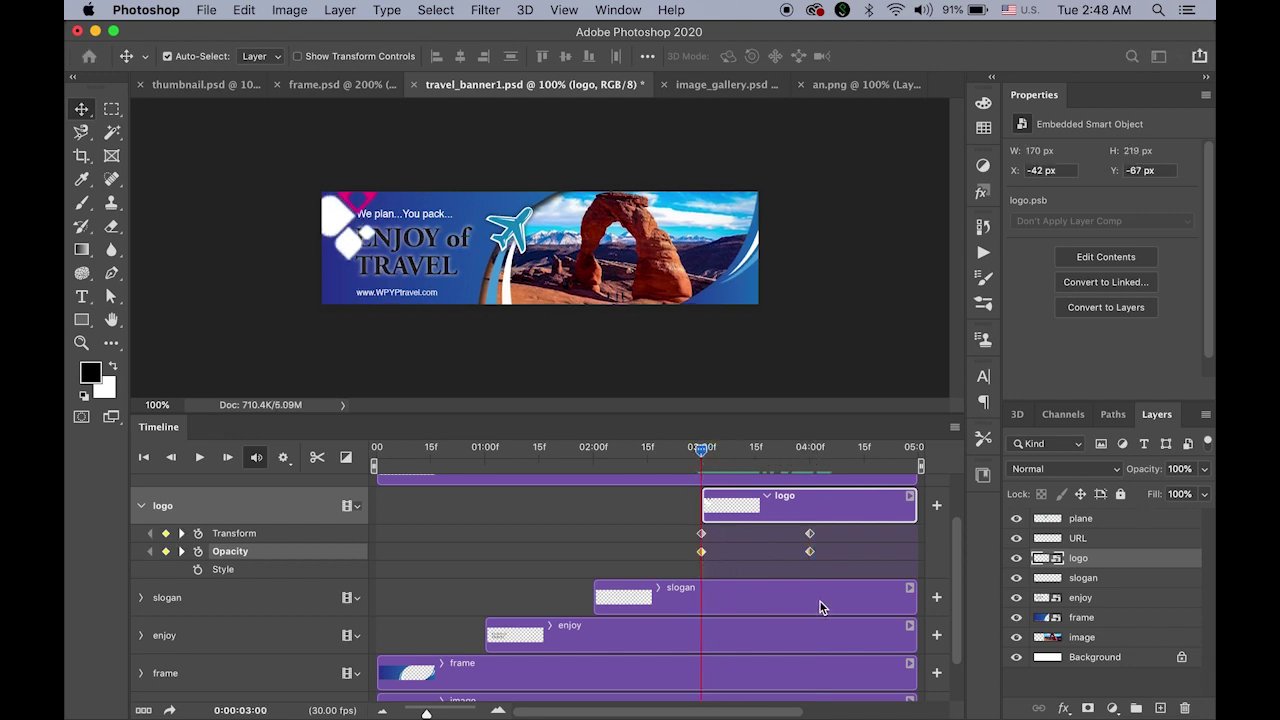
pyautogui.click(1206, 470)
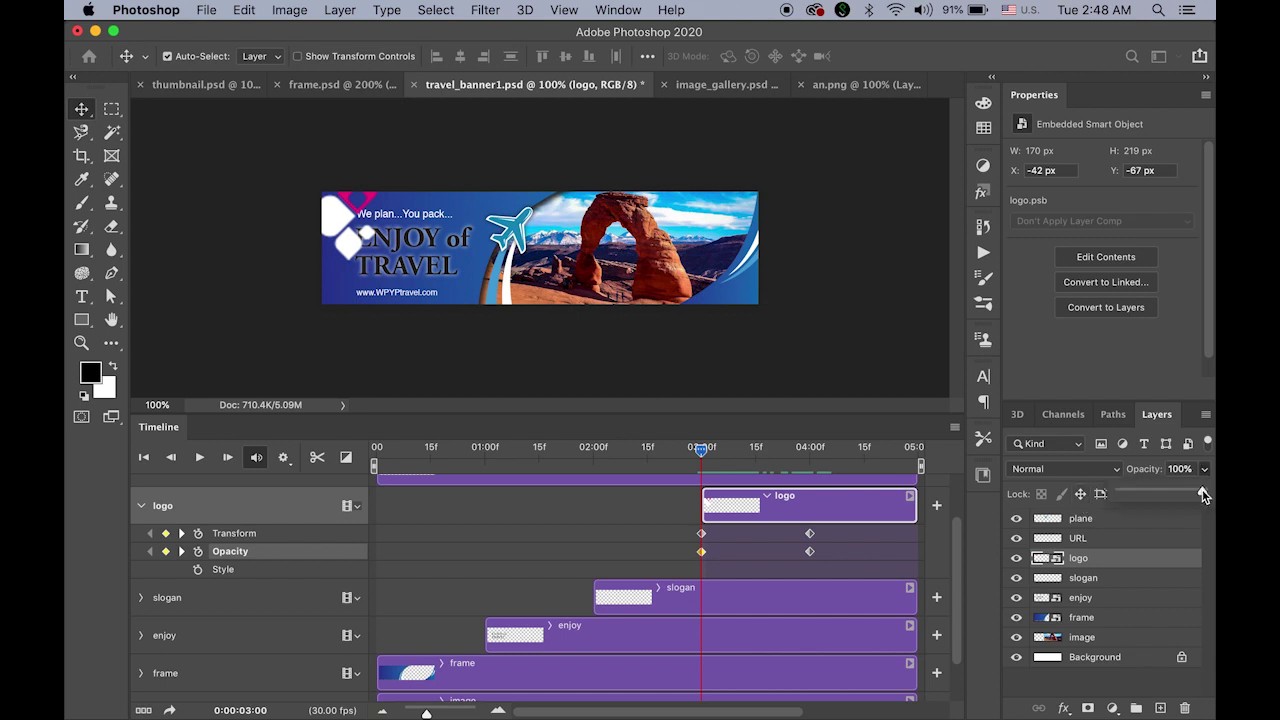
pyautogui.moveTo(1085, 500); pyautogui.dragTo(1050, 500)
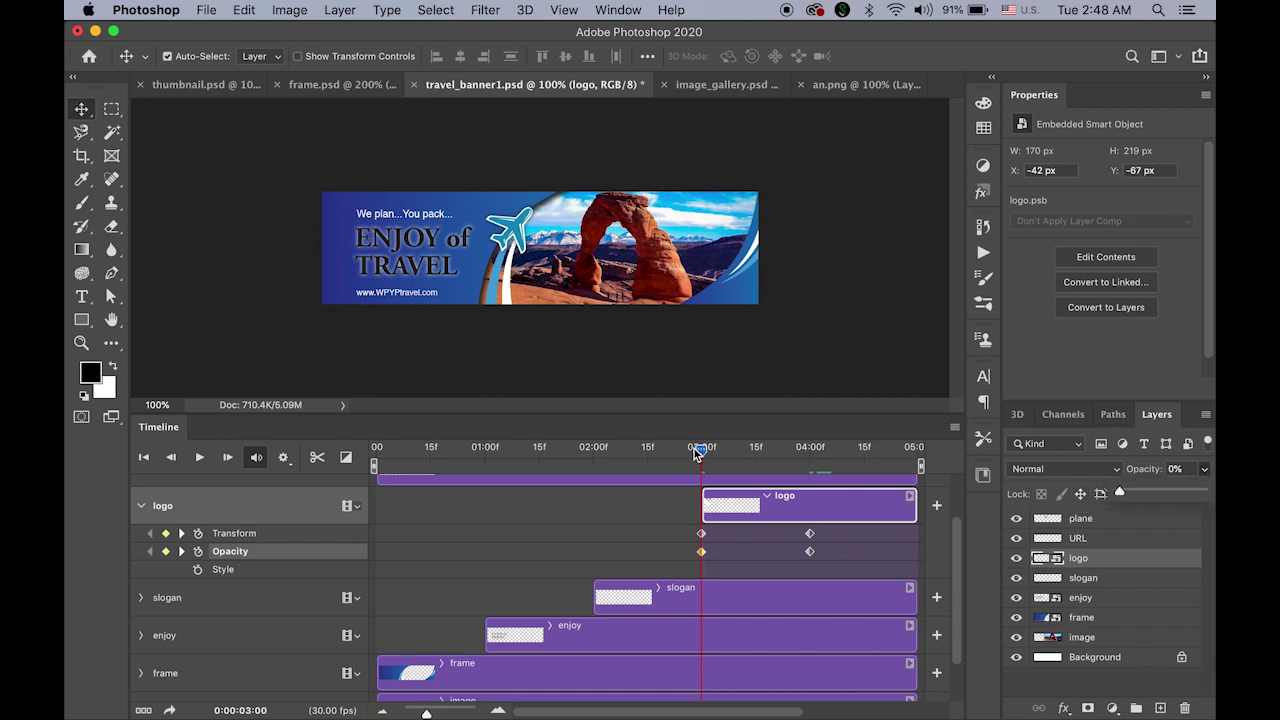
pyautogui.moveTo(697, 453); pyautogui.dragTo(814, 474)
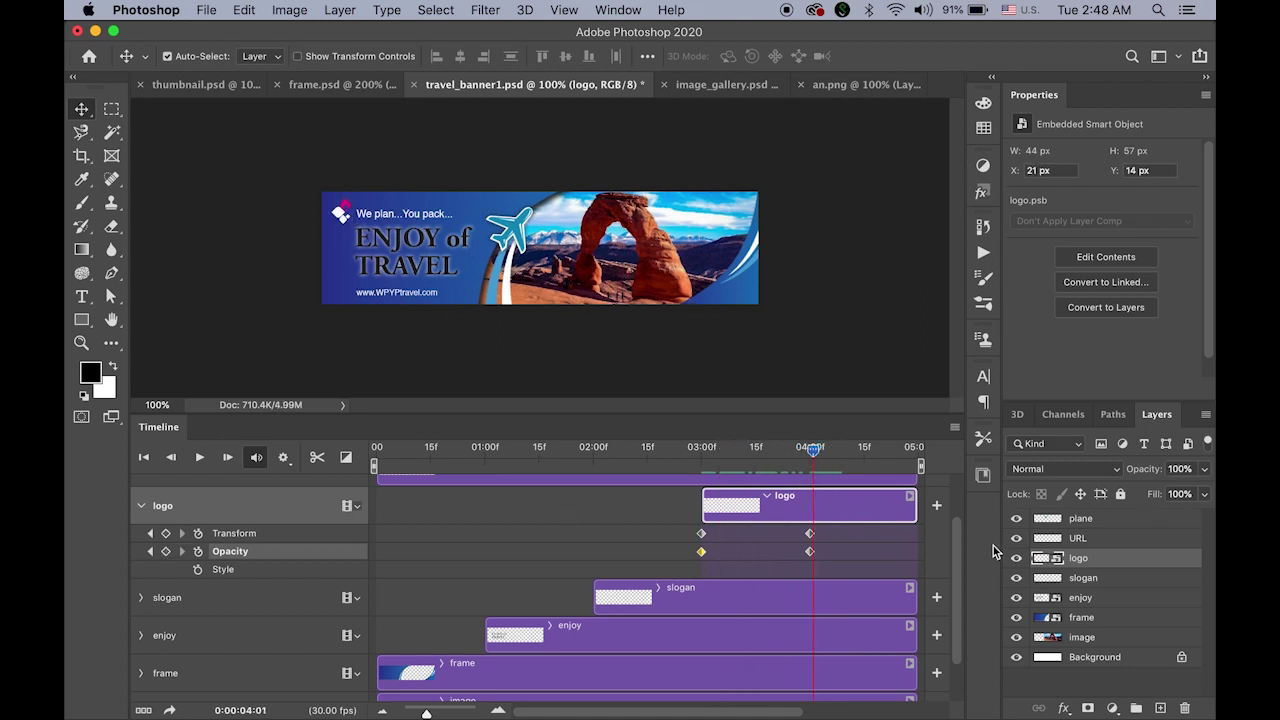
# Step: Trim the beginnings of the plane and URL layer clips so that both start at 0:00:04:01
pyautogui.moveTo(957, 551); pyautogui.dragTo(959, 519)
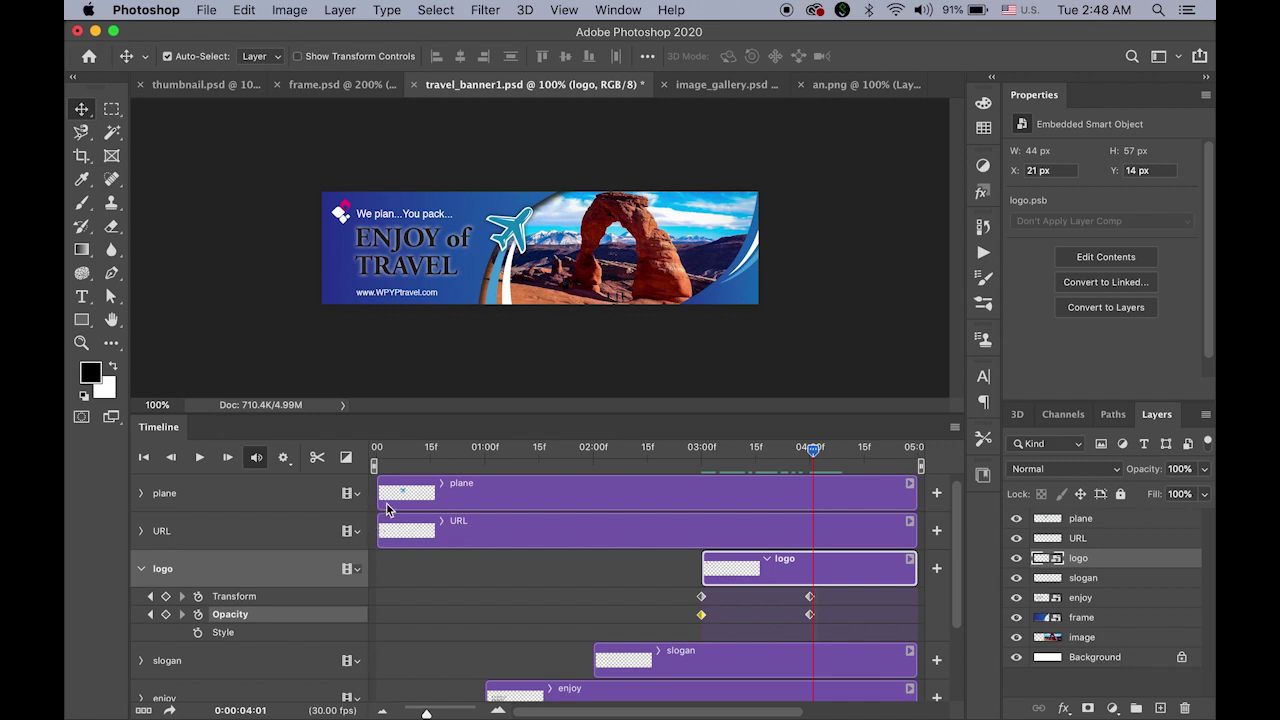
pyautogui.click(255, 496)
pyautogui.keyDown('shift'); pyautogui.click(249, 532); pyautogui.keyUp('shift')
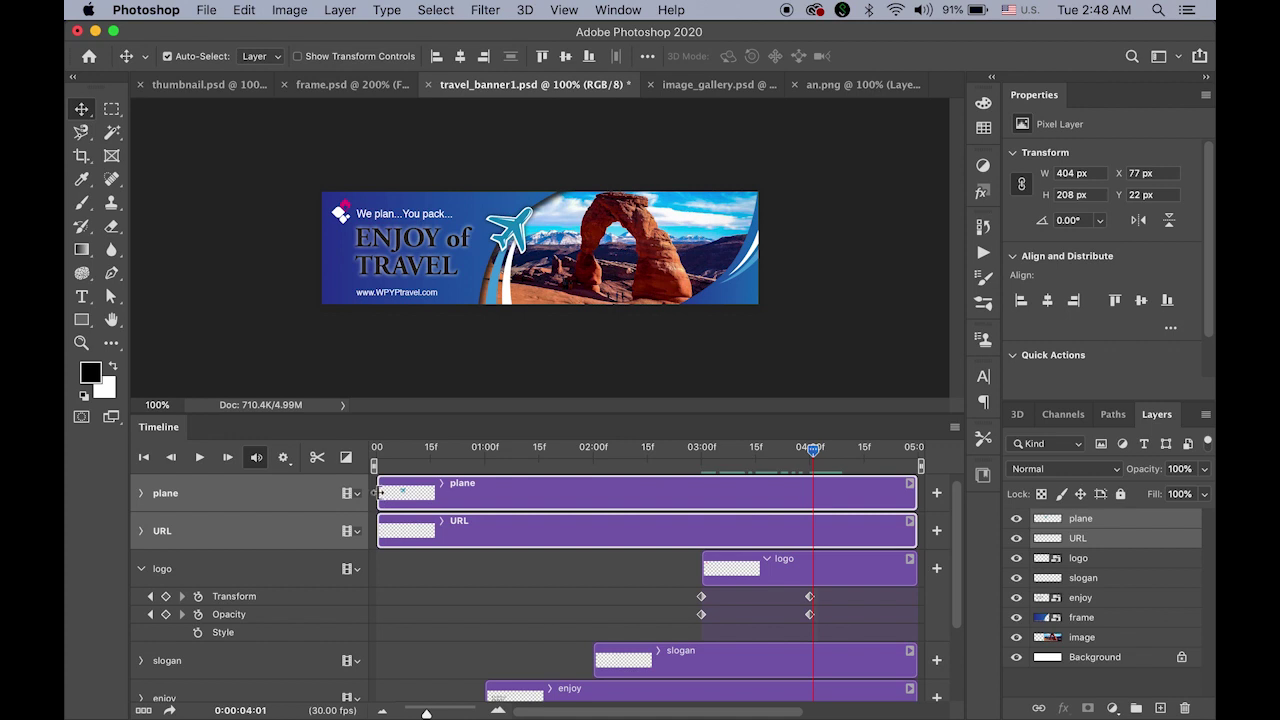
pyautogui.moveTo(381, 492); pyautogui.dragTo(812, 514)
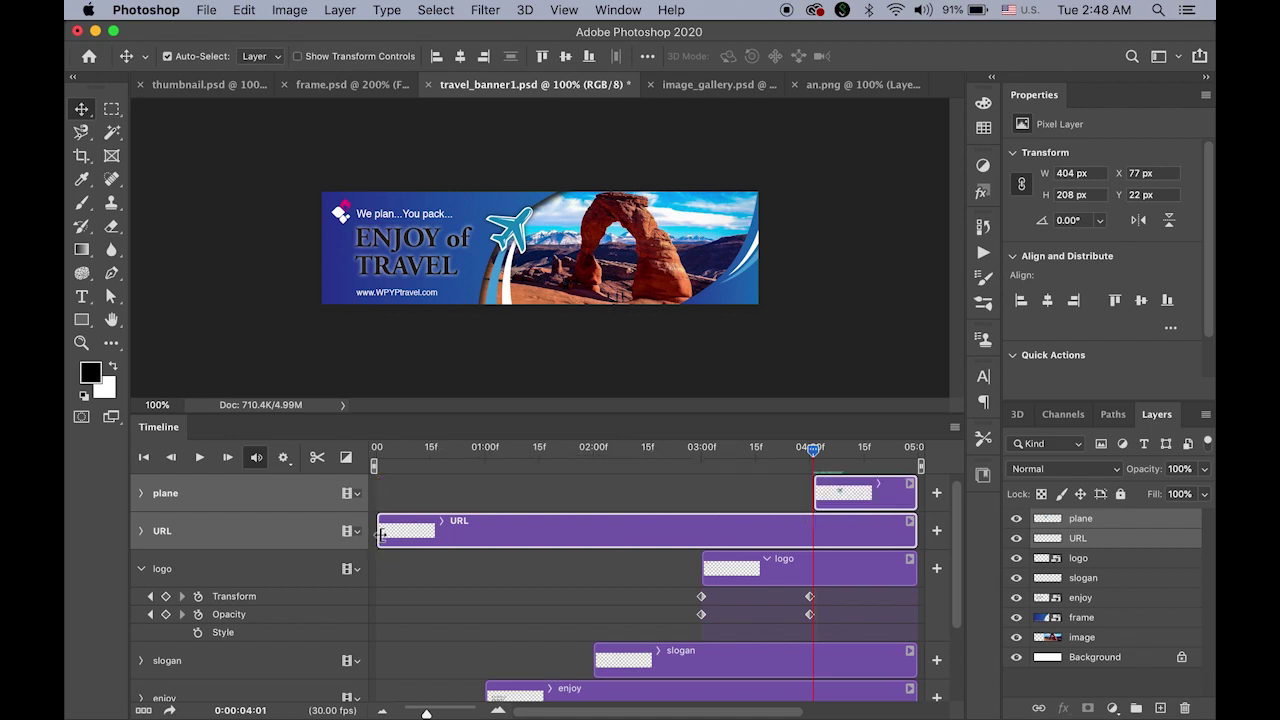
pyautogui.moveTo(381, 532); pyautogui.dragTo(812, 561)
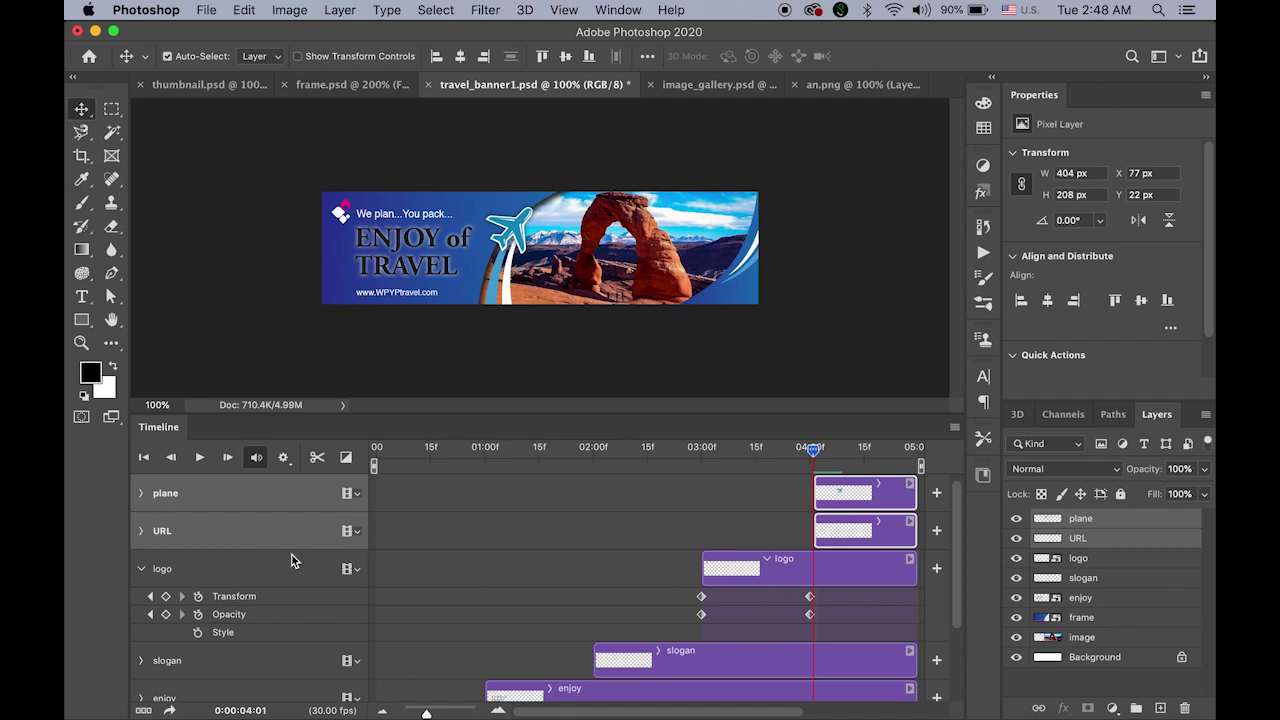
# Step: Collapse the logo track and add Position keyframes to the URL layer's track at 0:00:04:01 and 0:00:04:29
pyautogui.click(142, 569)
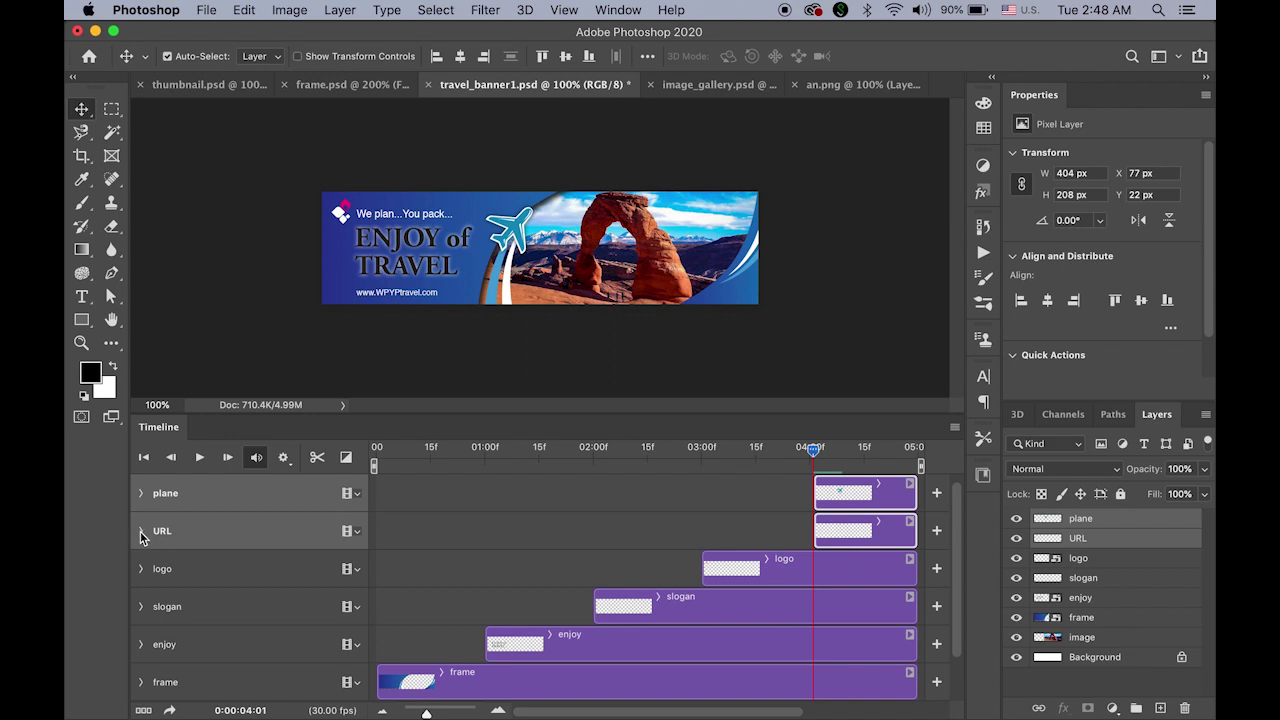
pyautogui.click(141, 532)
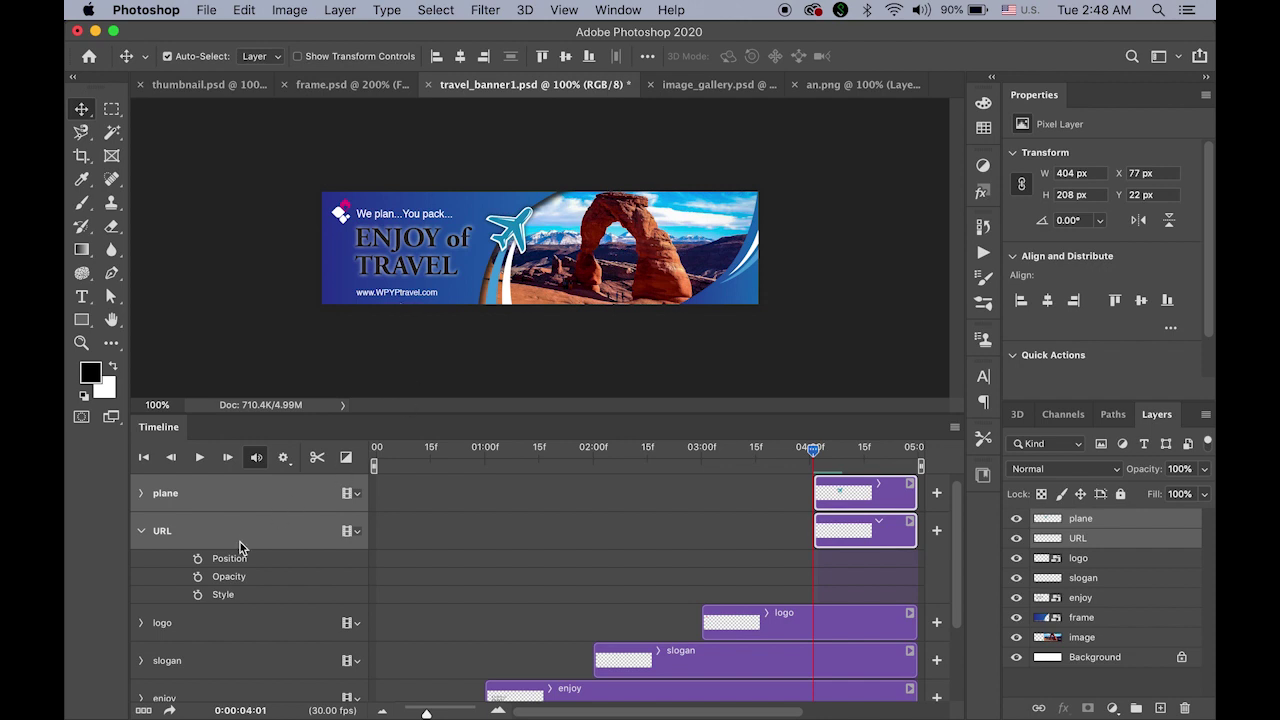
pyautogui.click(198, 560)
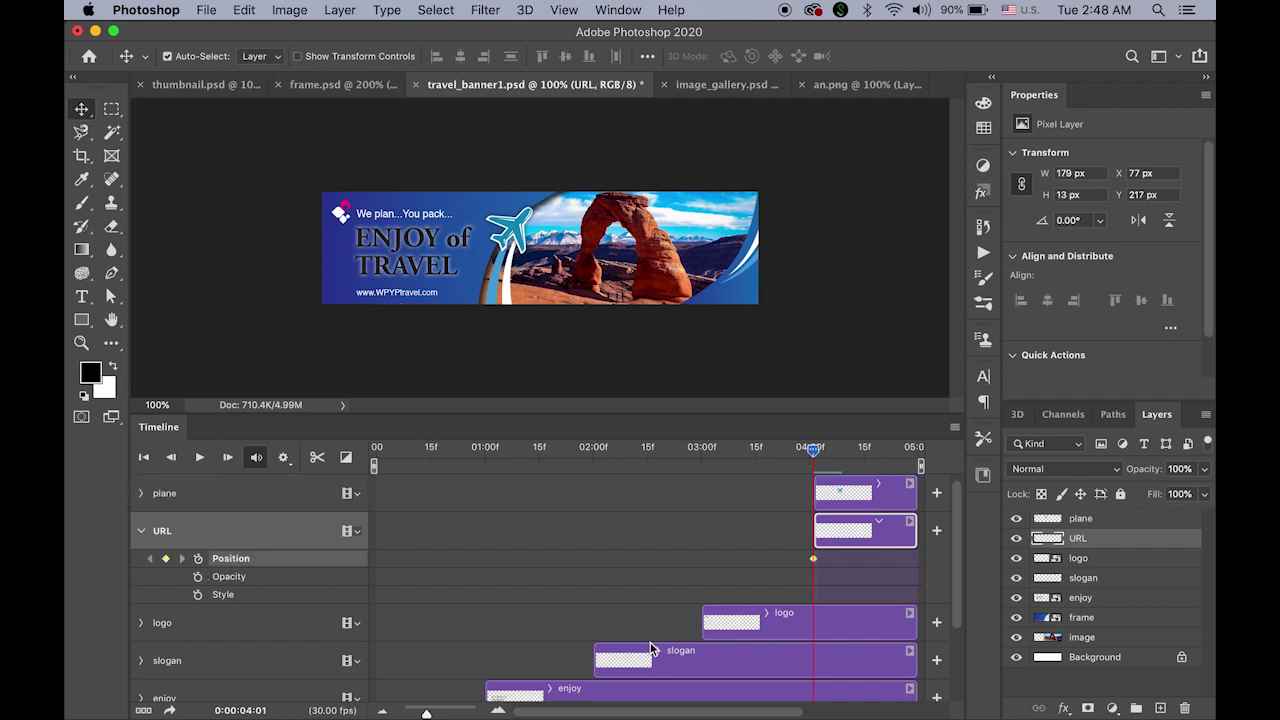
pyautogui.moveTo(812, 452); pyautogui.dragTo(908, 466)
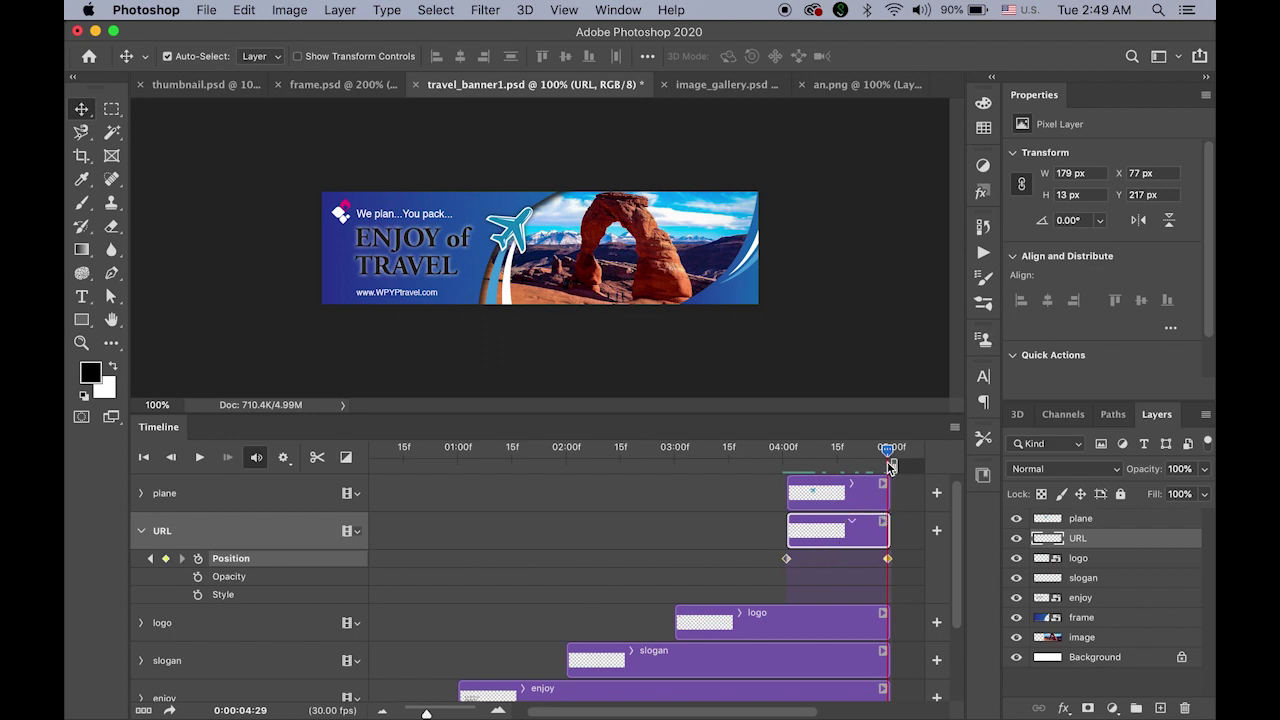
# Step: Shift the URL text horizontally to X 34 px at its first Position keyframe and preview the slide
pyautogui.moveTo(887, 455); pyautogui.dragTo(787, 451)
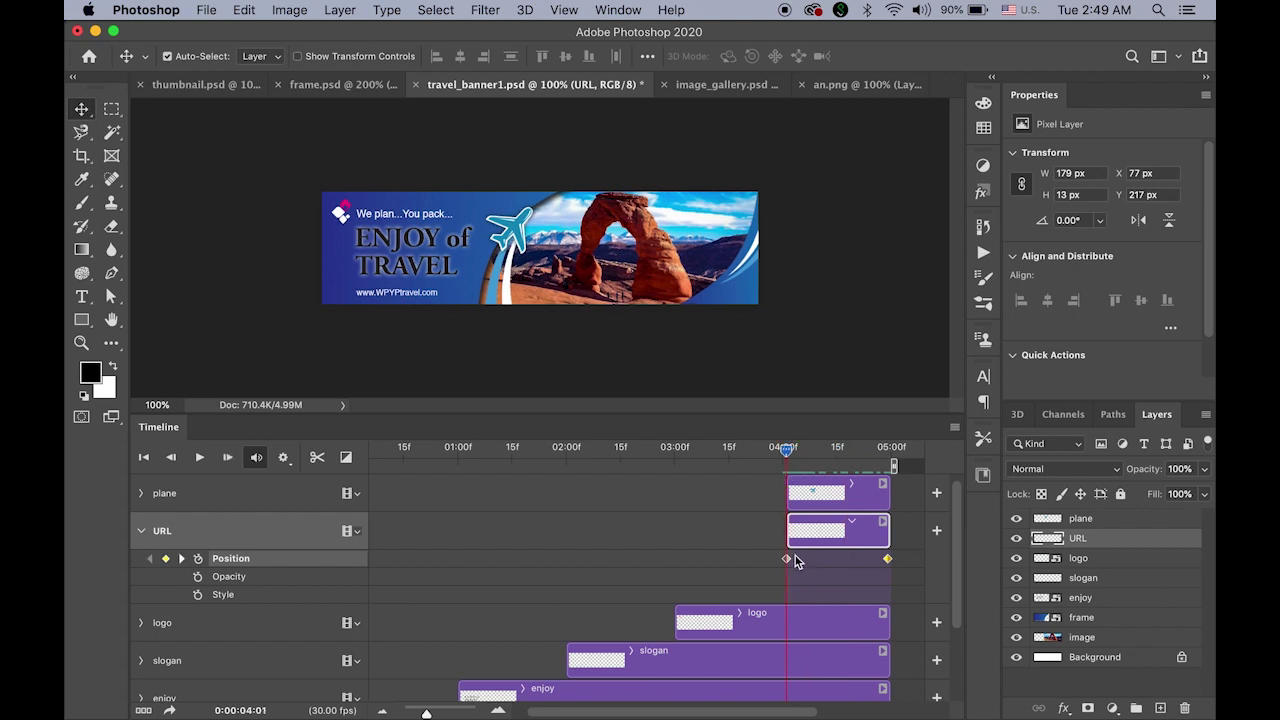
pyautogui.keyDown('shift'); pyautogui.click(787, 560); pyautogui.keyUp('shift')
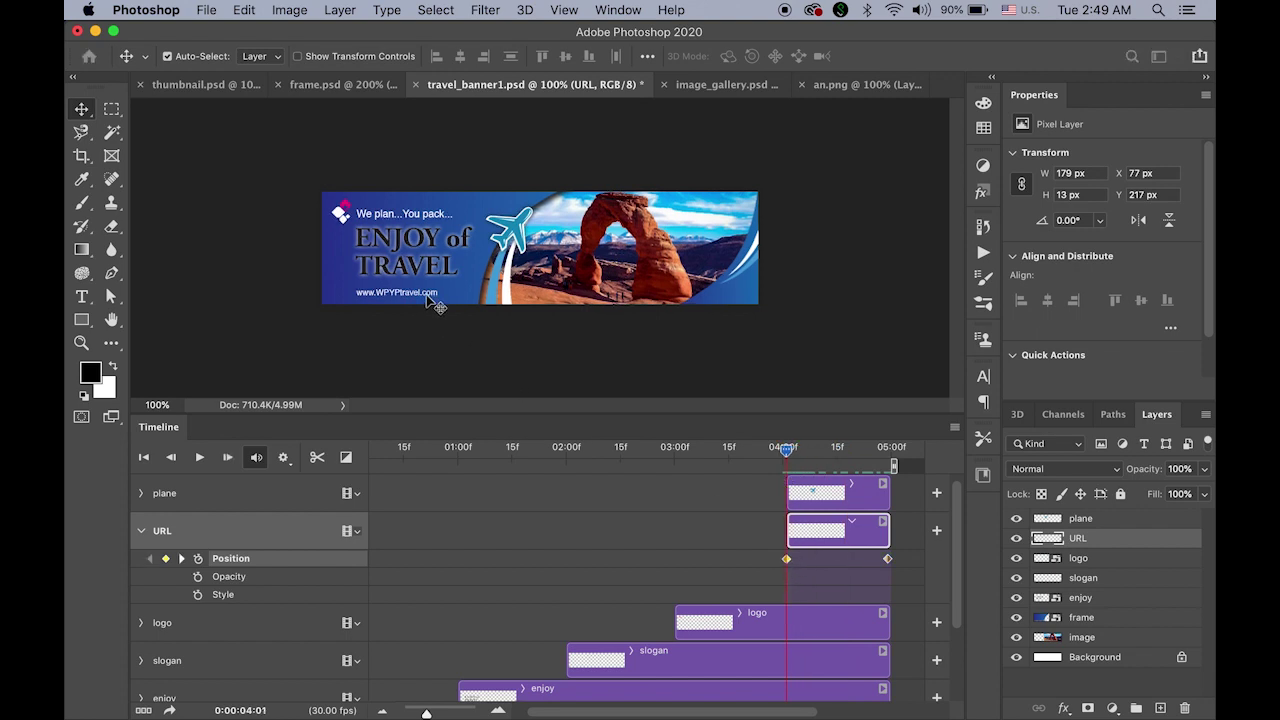
pyautogui.moveTo(437, 305)
pyautogui.mouseDown()
pyautogui.moveTo(422, 296)
pyautogui.moveTo(432, 300)
pyautogui.mouseUp()
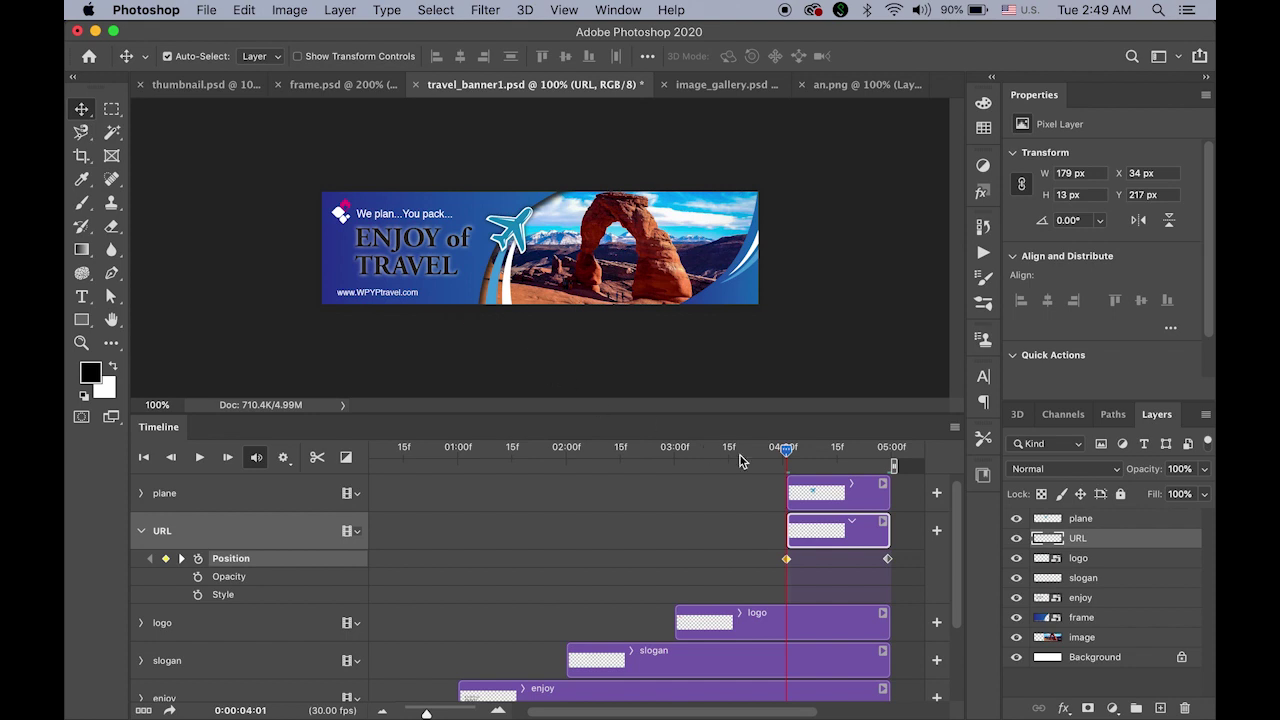
pyautogui.moveTo(789, 452)
pyautogui.mouseDown()
pyautogui.moveTo(890, 450)
pyautogui.moveTo(772, 462)
pyautogui.moveTo(800, 456)
pyautogui.moveTo(786, 452)
pyautogui.mouseUp()
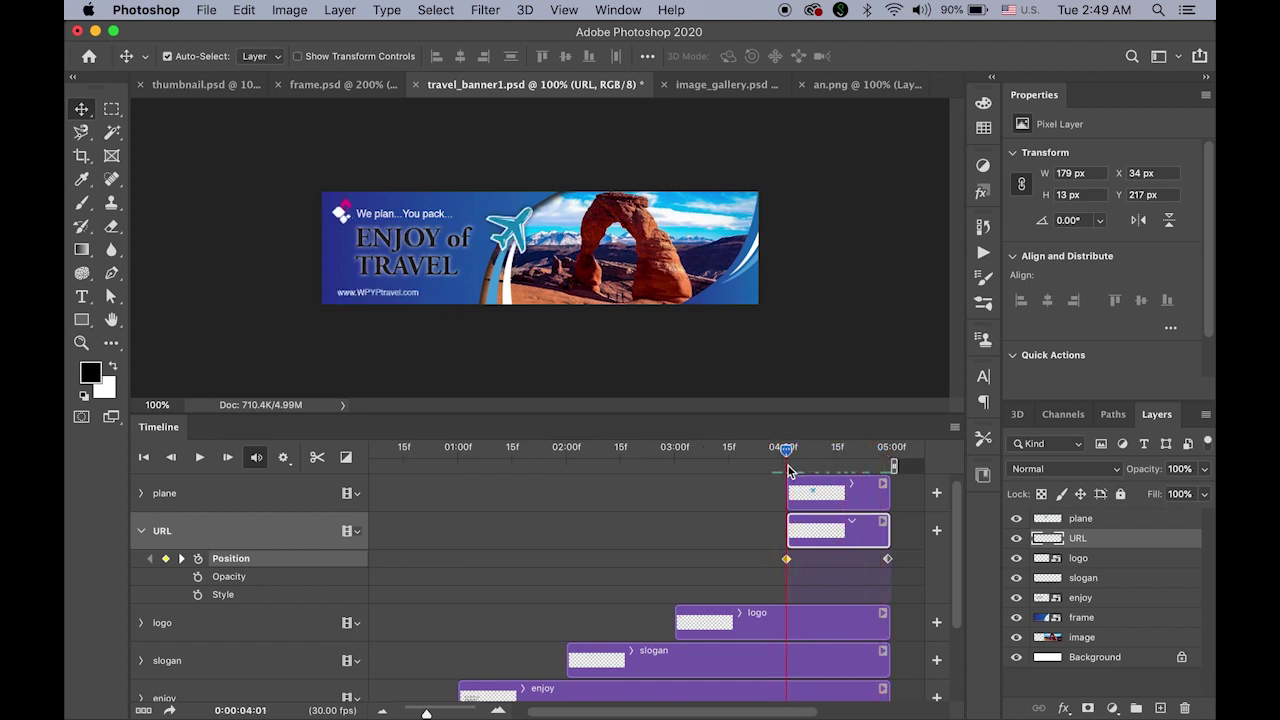
# Step: Add Opacity keyframes to the URL layer's track at 0:00:04:01 and 0:00:04:29
pyautogui.click(198, 577)
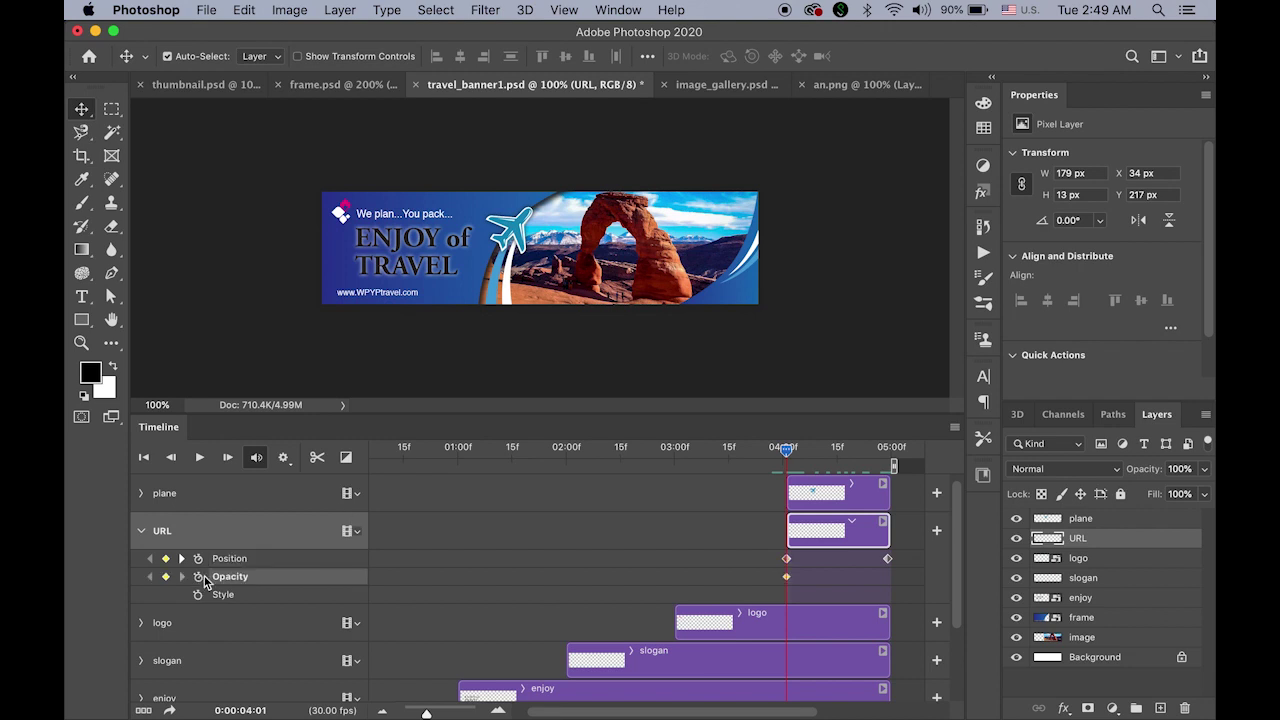
pyautogui.moveTo(789, 458); pyautogui.dragTo(918, 470)
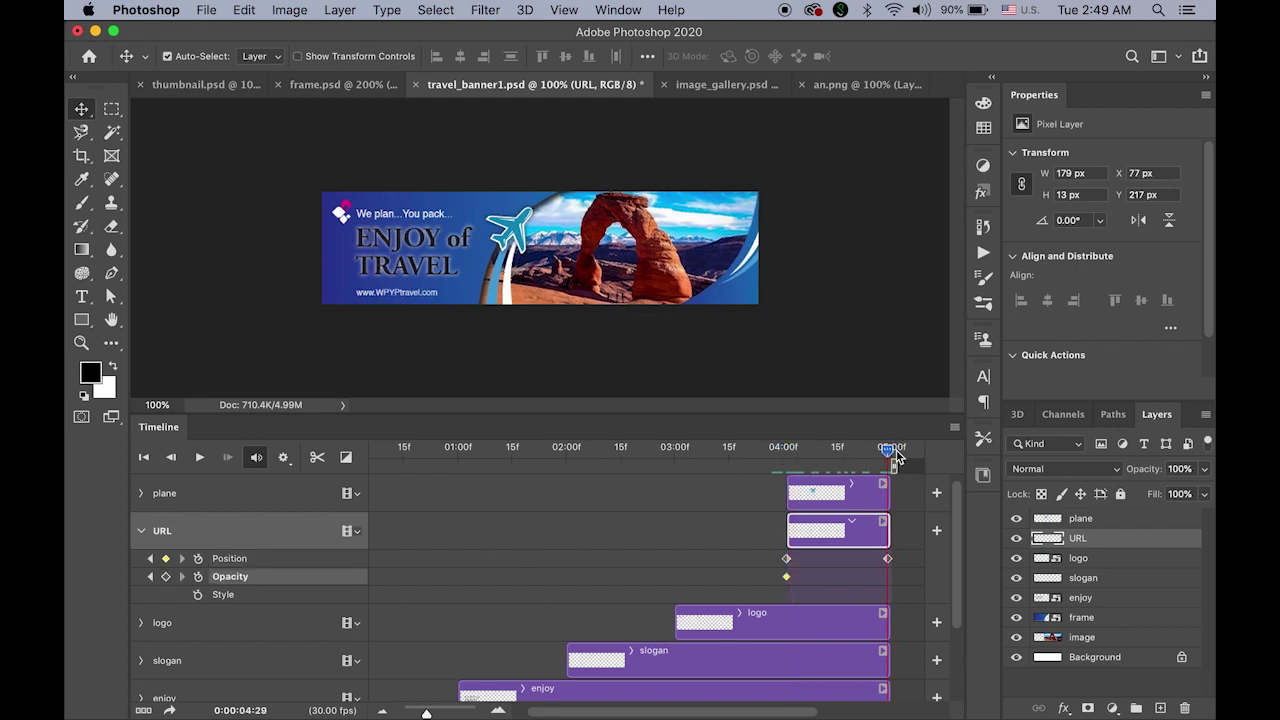
pyautogui.click(166, 577)
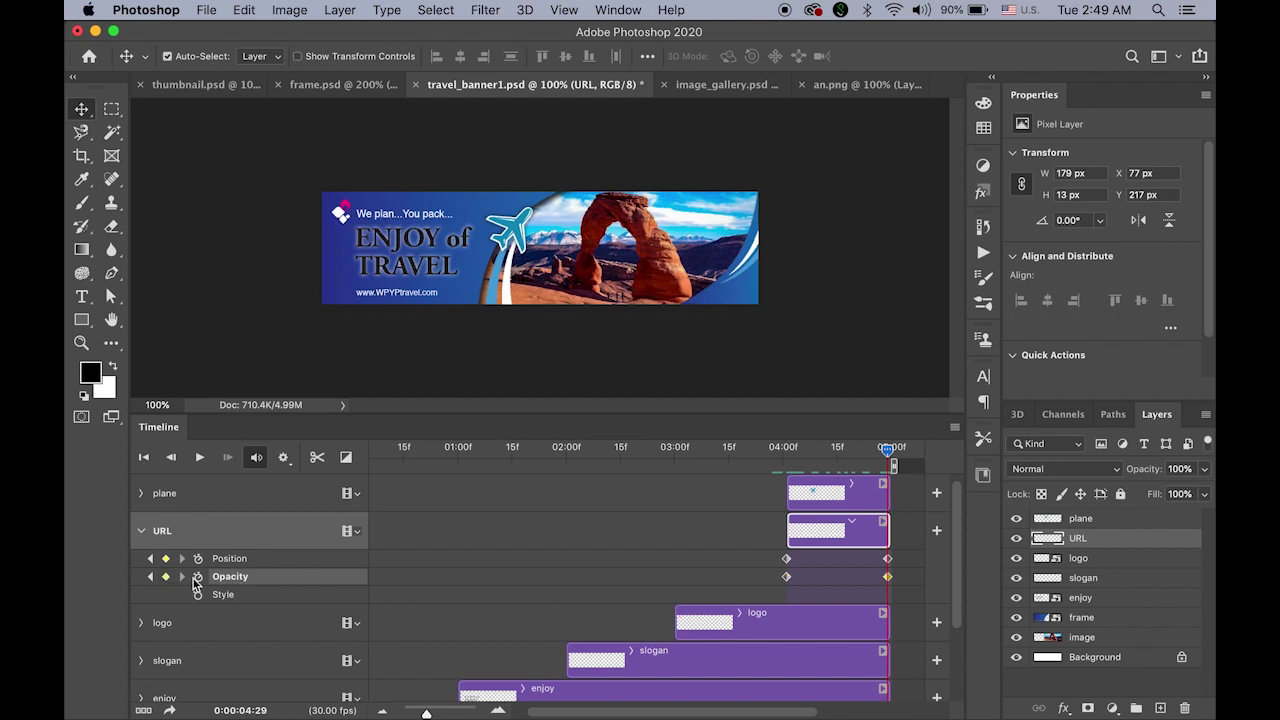
# Step: Set the URL layer's opacity to 0% at its 0:00:04:01 keyframe, preview the fade, and collapse the track
pyautogui.click(786, 576)
pyautogui.moveTo(893, 458); pyautogui.dragTo(786, 450)
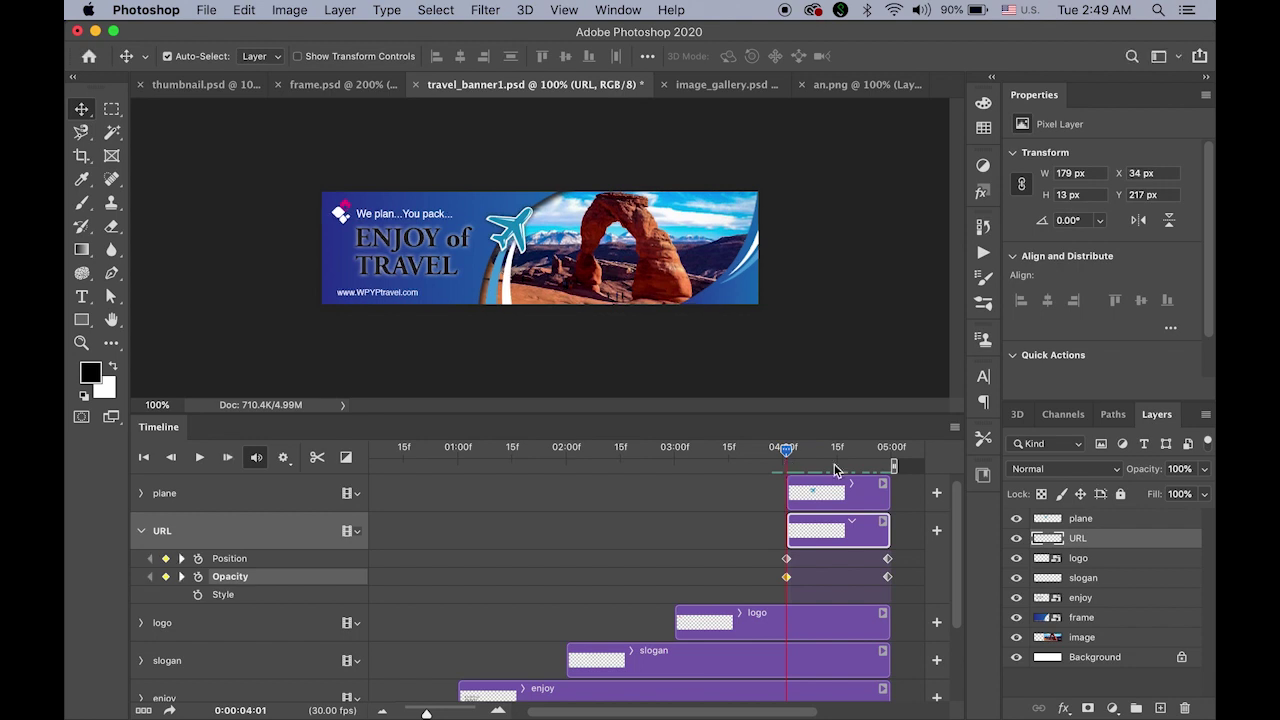
pyautogui.click(1204, 469)
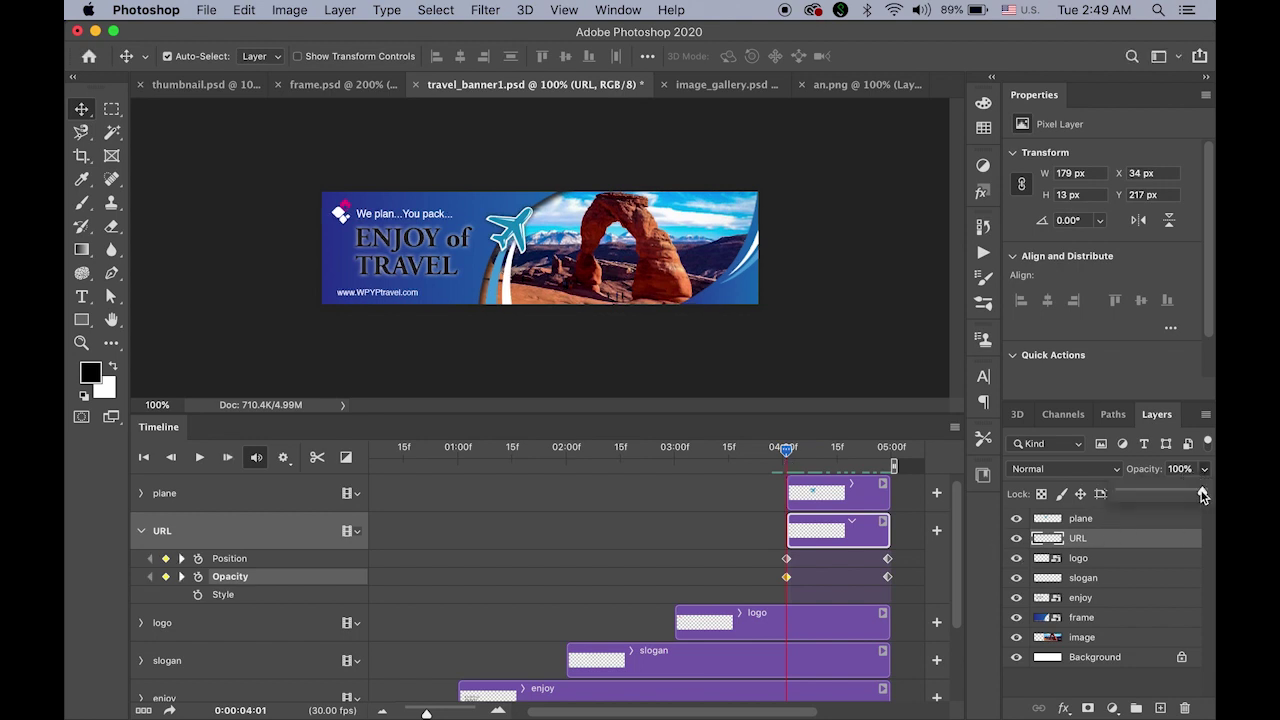
pyautogui.moveTo(1204, 492); pyautogui.dragTo(963, 497)
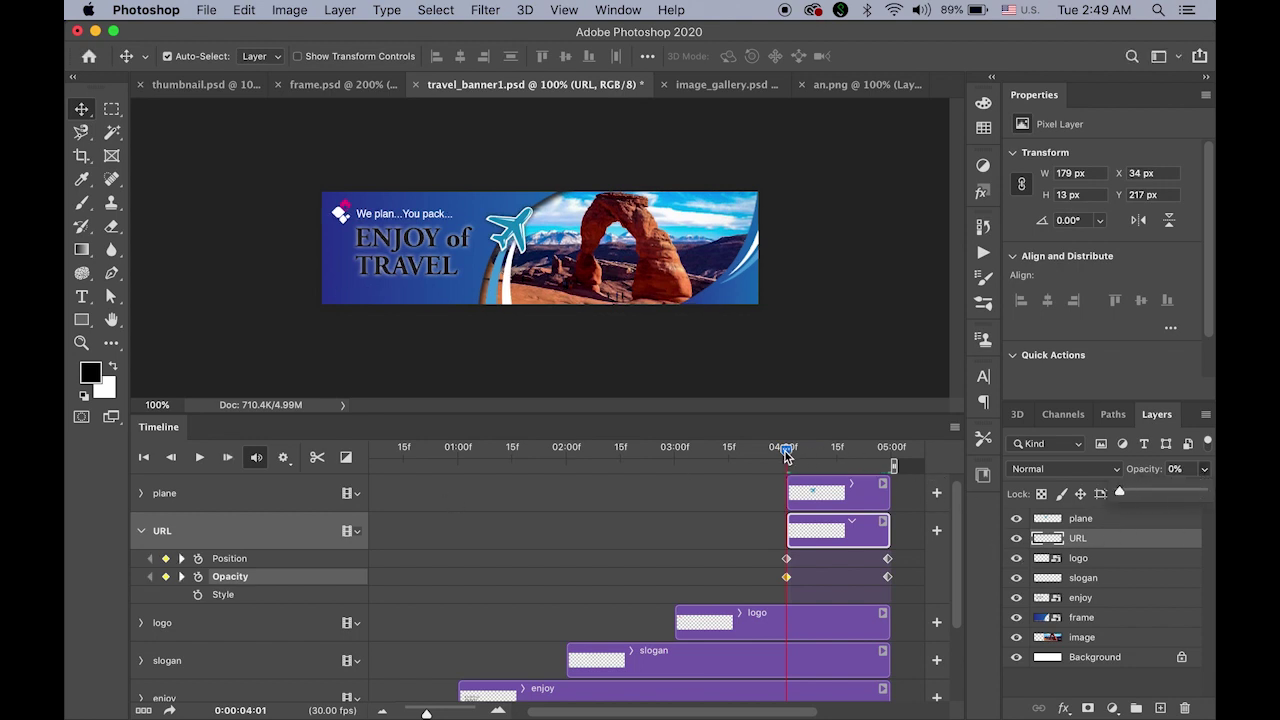
pyautogui.moveTo(786, 455); pyautogui.dragTo(811, 470)
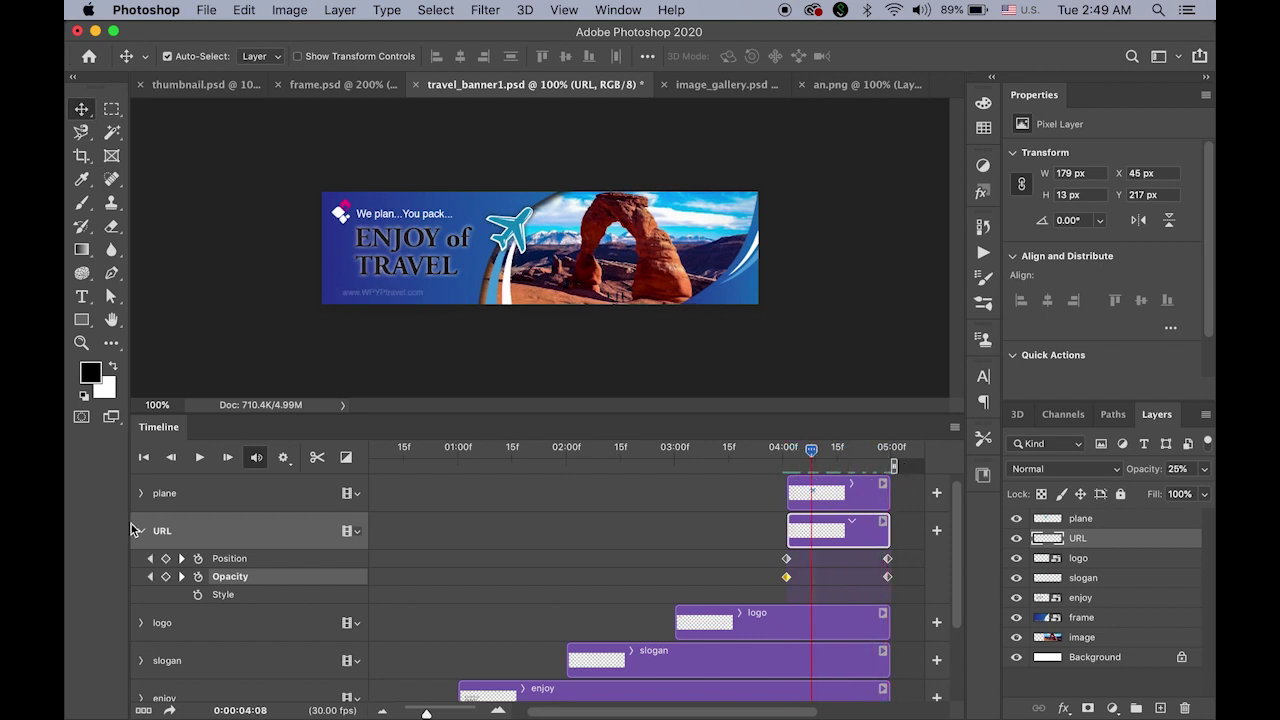
pyautogui.click(139, 530)
# Step: Expand the plane layer's track and add Position keyframes at 0:00:04:01 and 0:00:04:29
pyautogui.click(141, 493)
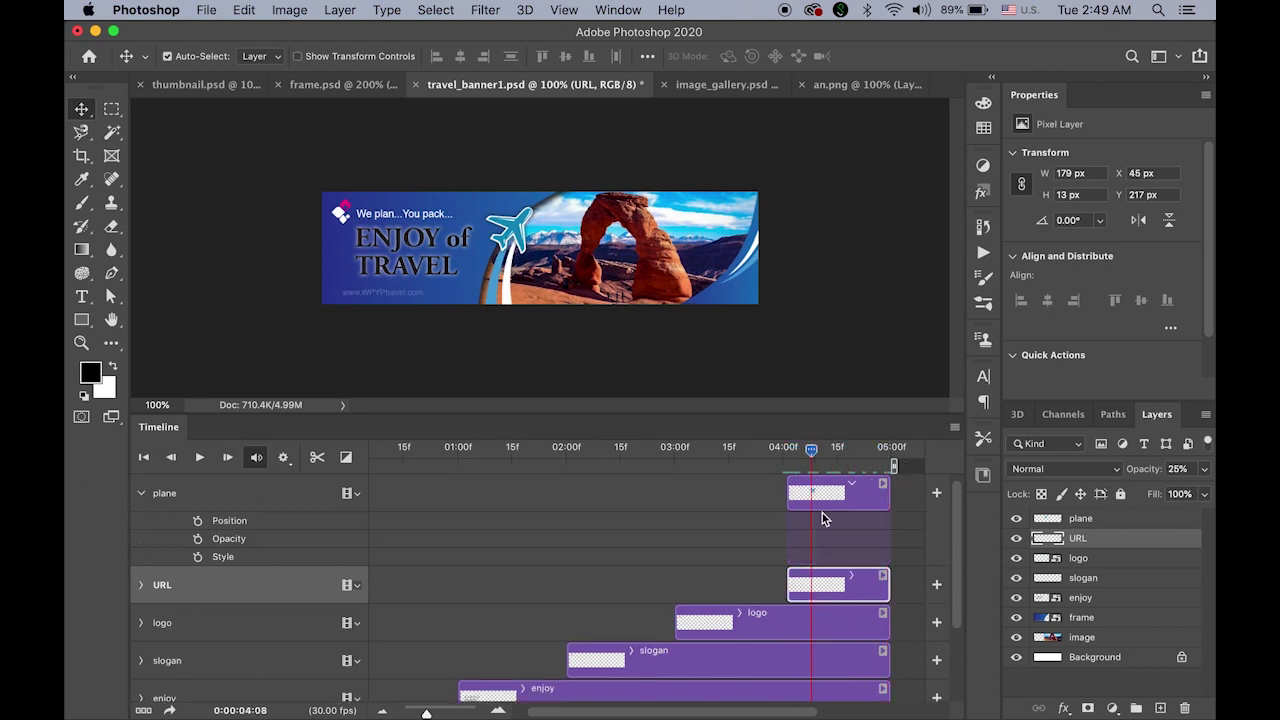
pyautogui.moveTo(811, 451); pyautogui.dragTo(788, 456)
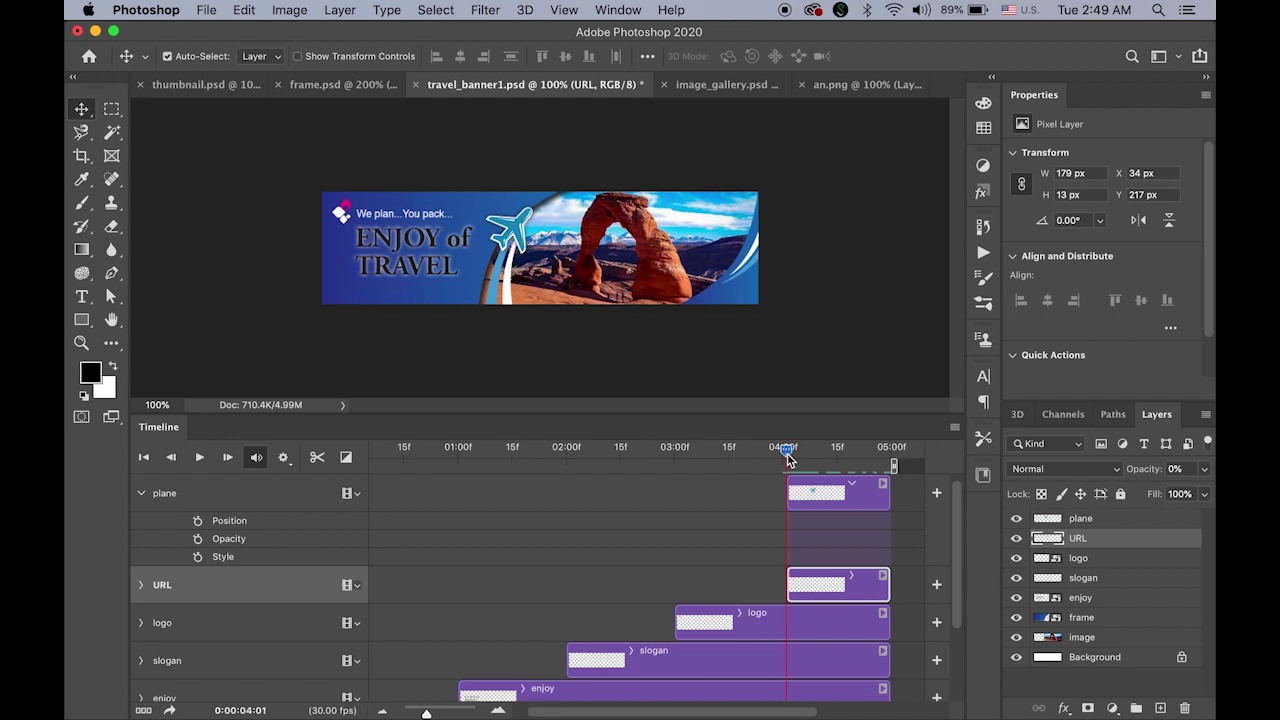
pyautogui.click(784, 455)
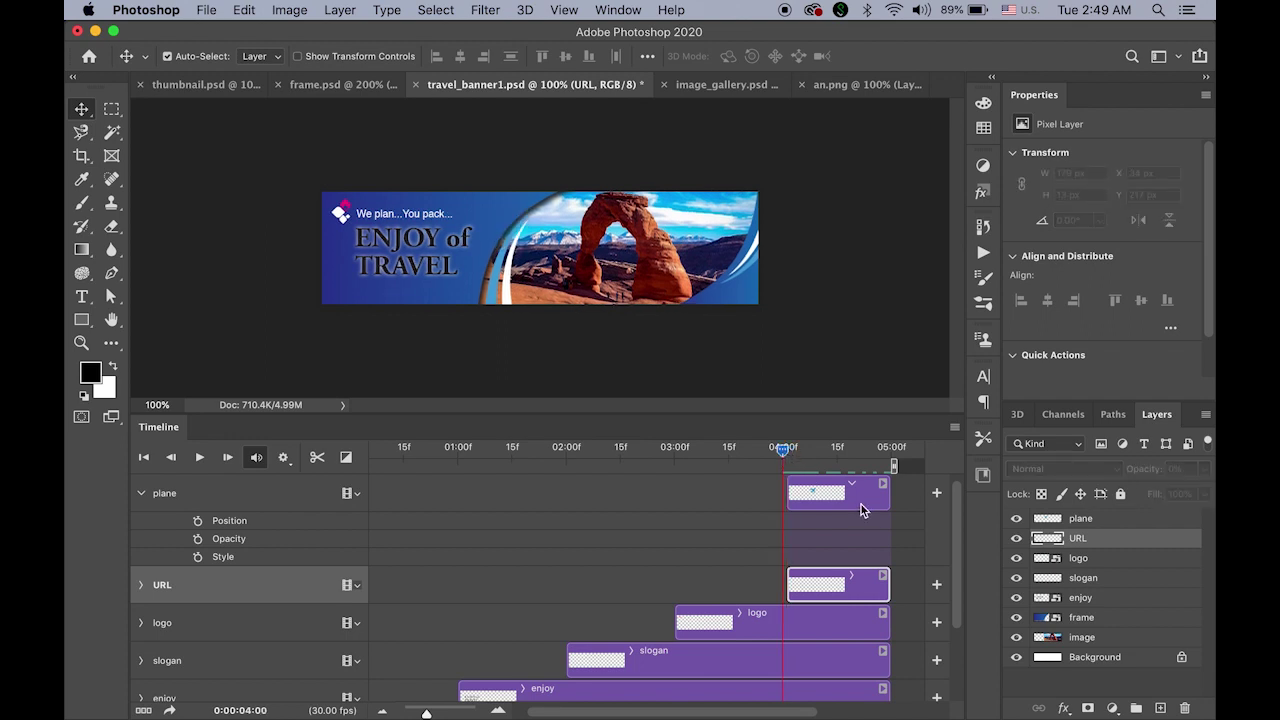
pyautogui.moveTo(784, 455); pyautogui.dragTo(787, 455)
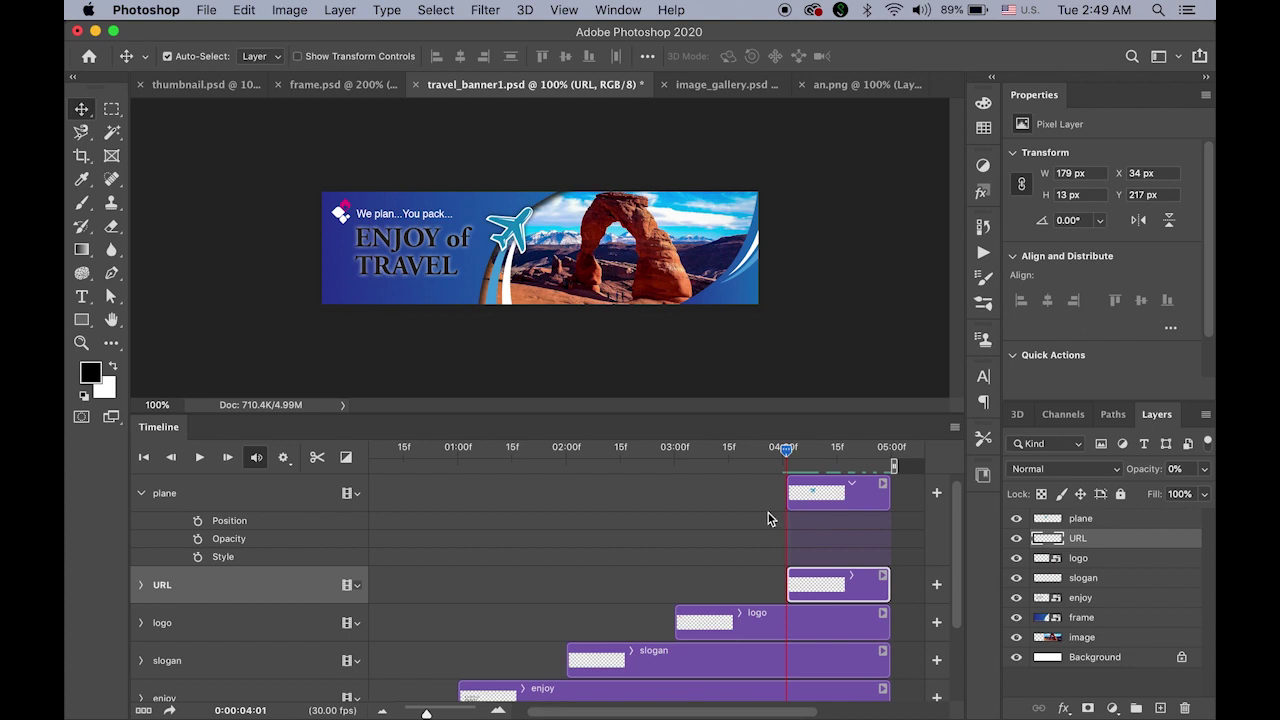
pyautogui.click(198, 522)
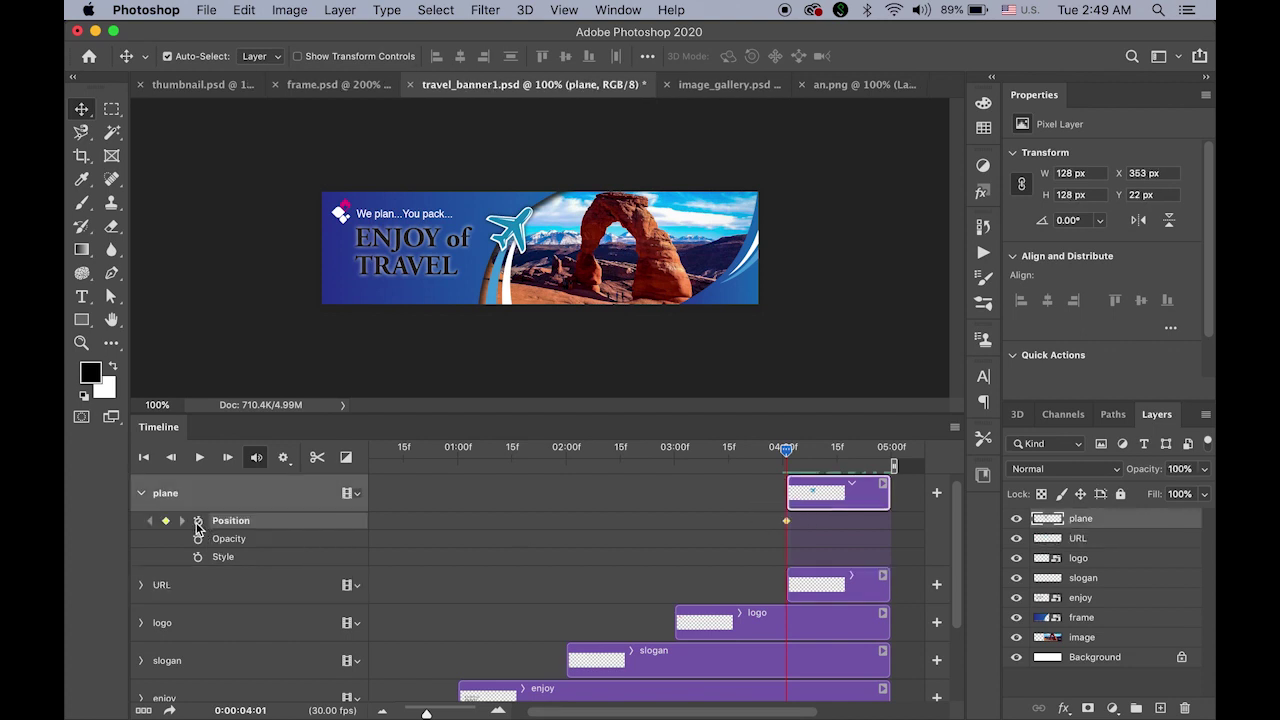
pyautogui.moveTo(787, 455); pyautogui.dragTo(890, 455)
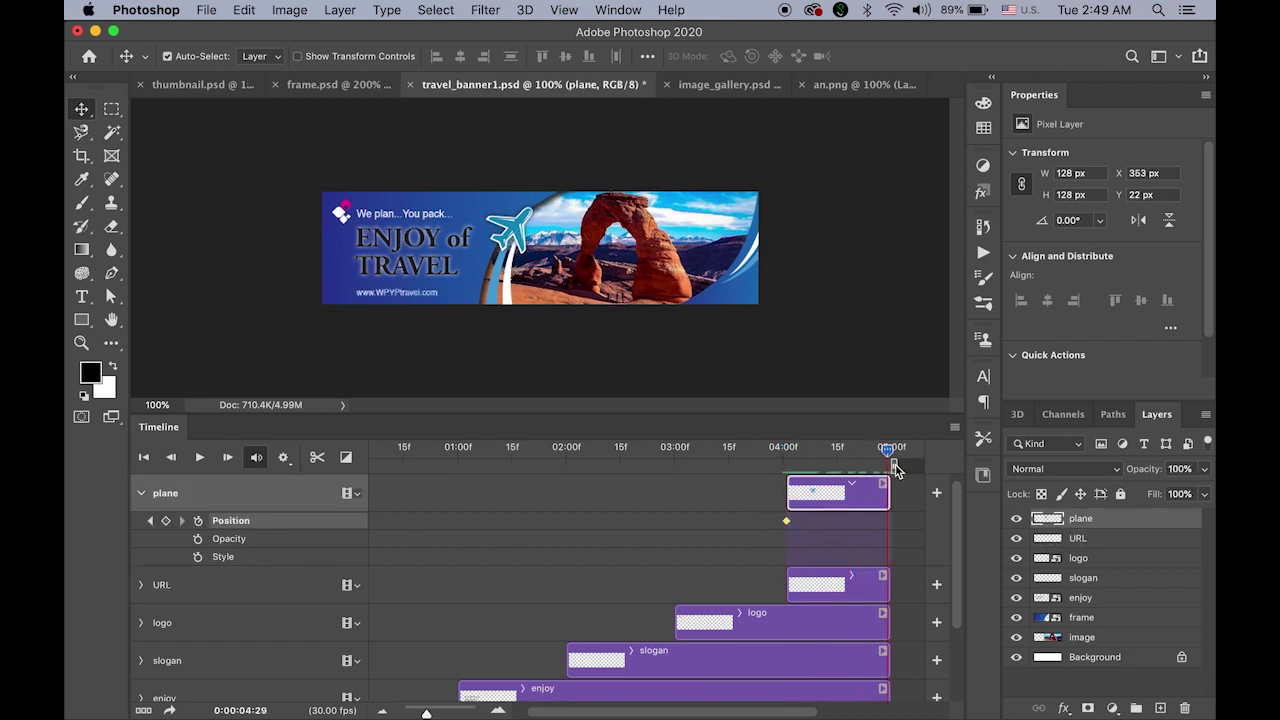
pyautogui.click(166, 521)
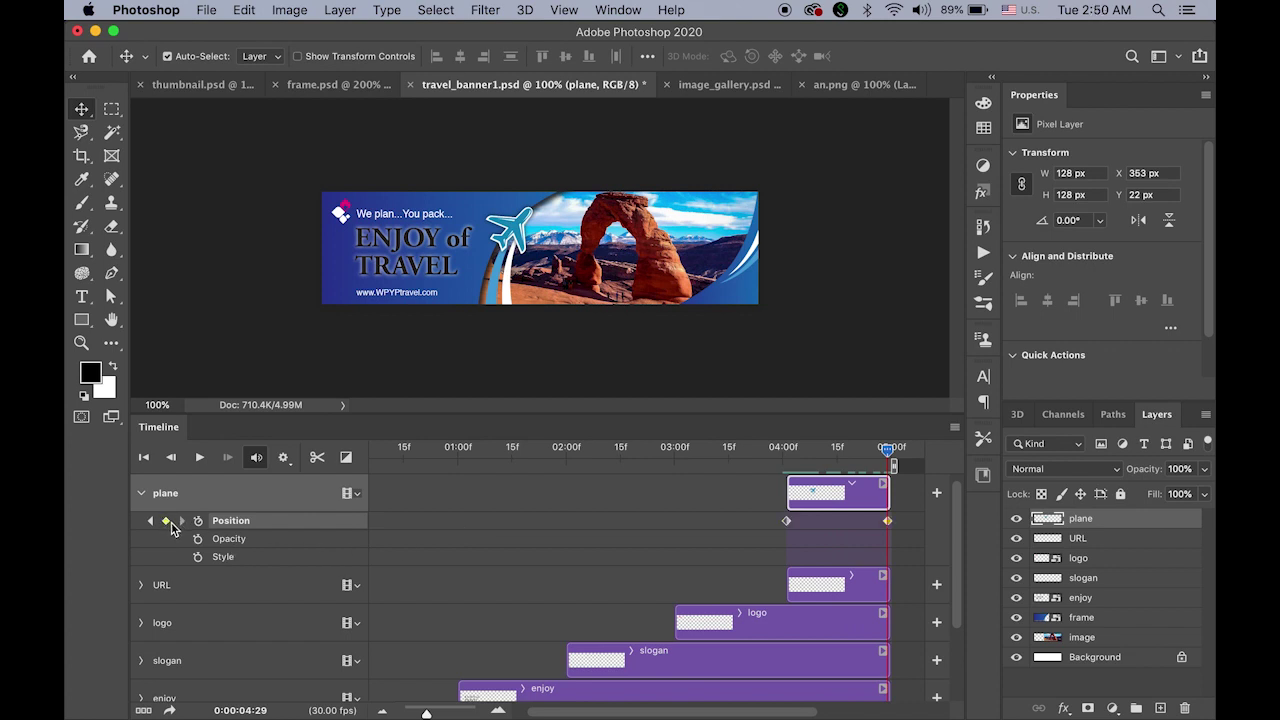
# Step: Move the plane diagonally down and left to X 315 px, Y 71 px at its first Position keyframe and preview the motion
pyautogui.moveTo(888, 451); pyautogui.dragTo(787, 455)
pyautogui.click(787, 521)
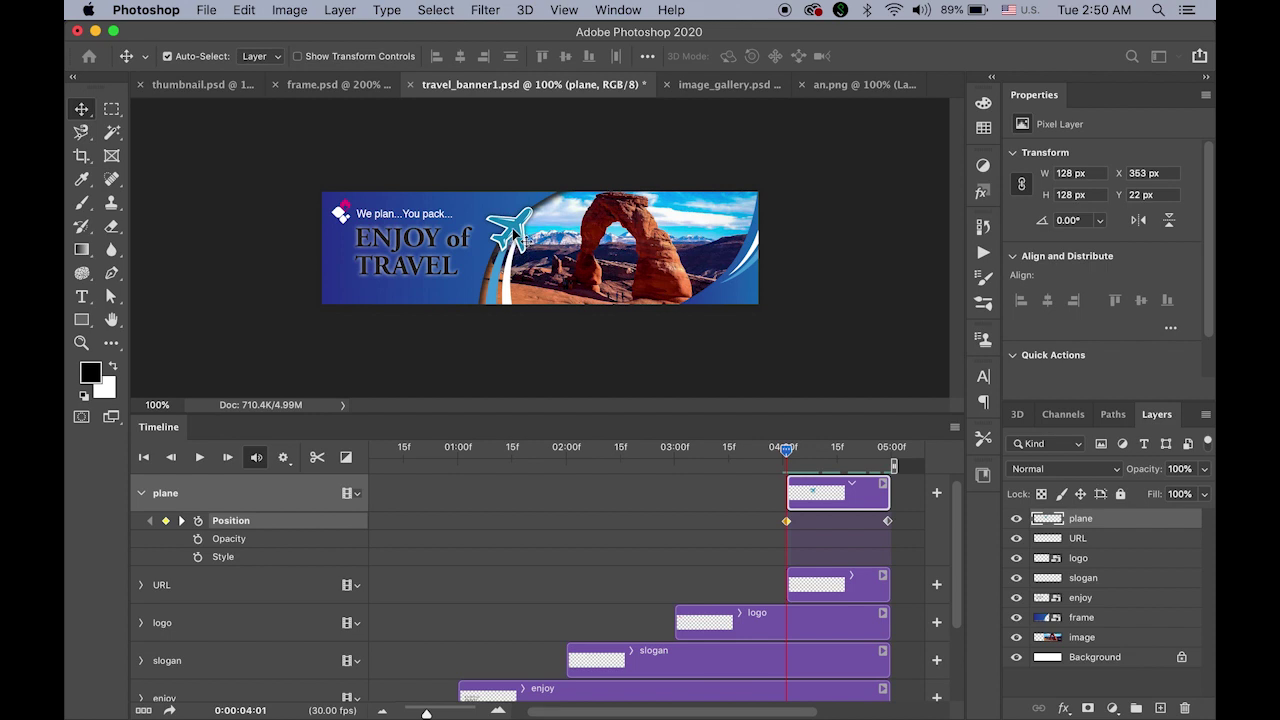
pyautogui.moveTo(513, 233); pyautogui.dragTo(500, 253)
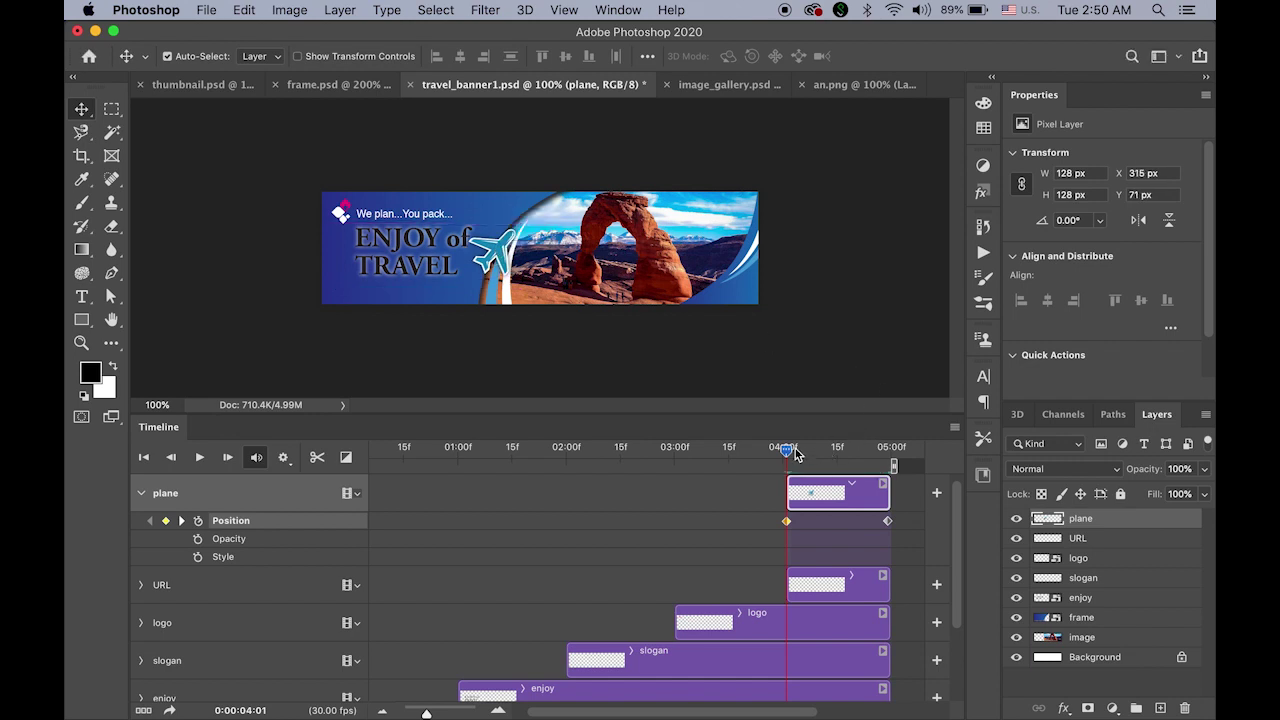
pyautogui.moveTo(788, 450); pyautogui.dragTo(787, 476)
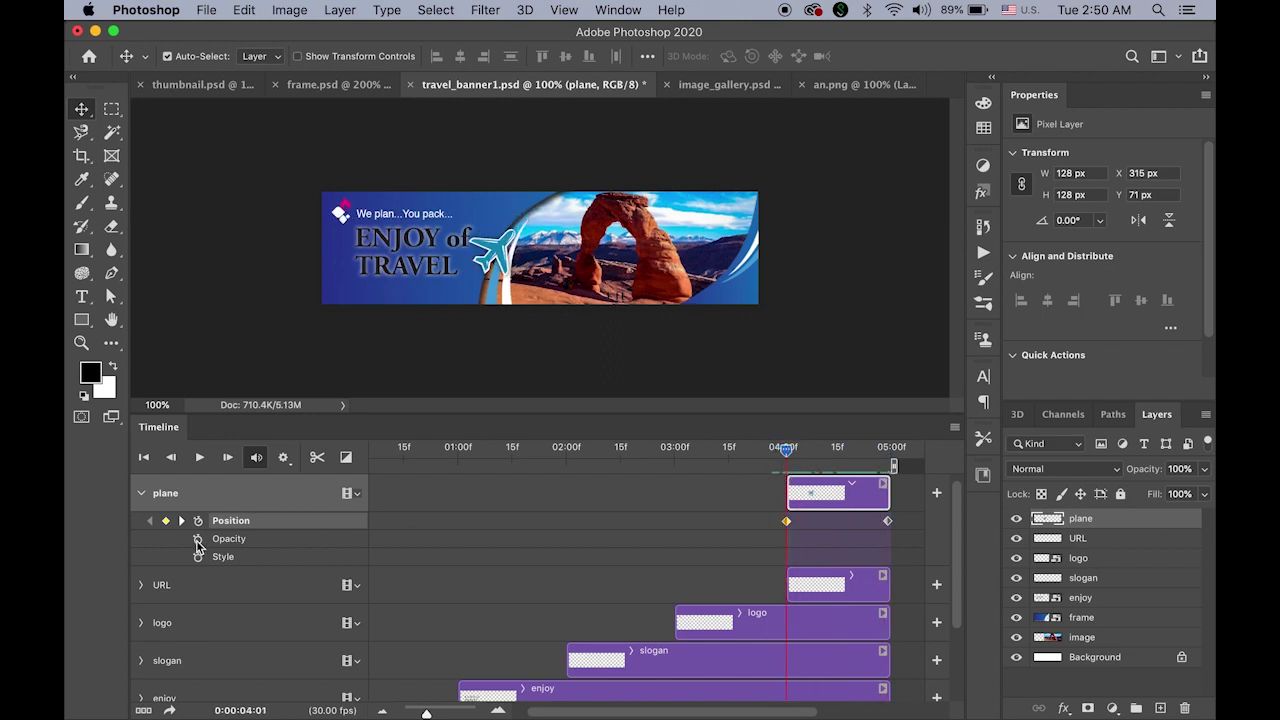
# Step: Add Opacity keyframes to the plane layer's track at 0:00:04:01 and 0:00:04:29
pyautogui.click(197, 540)
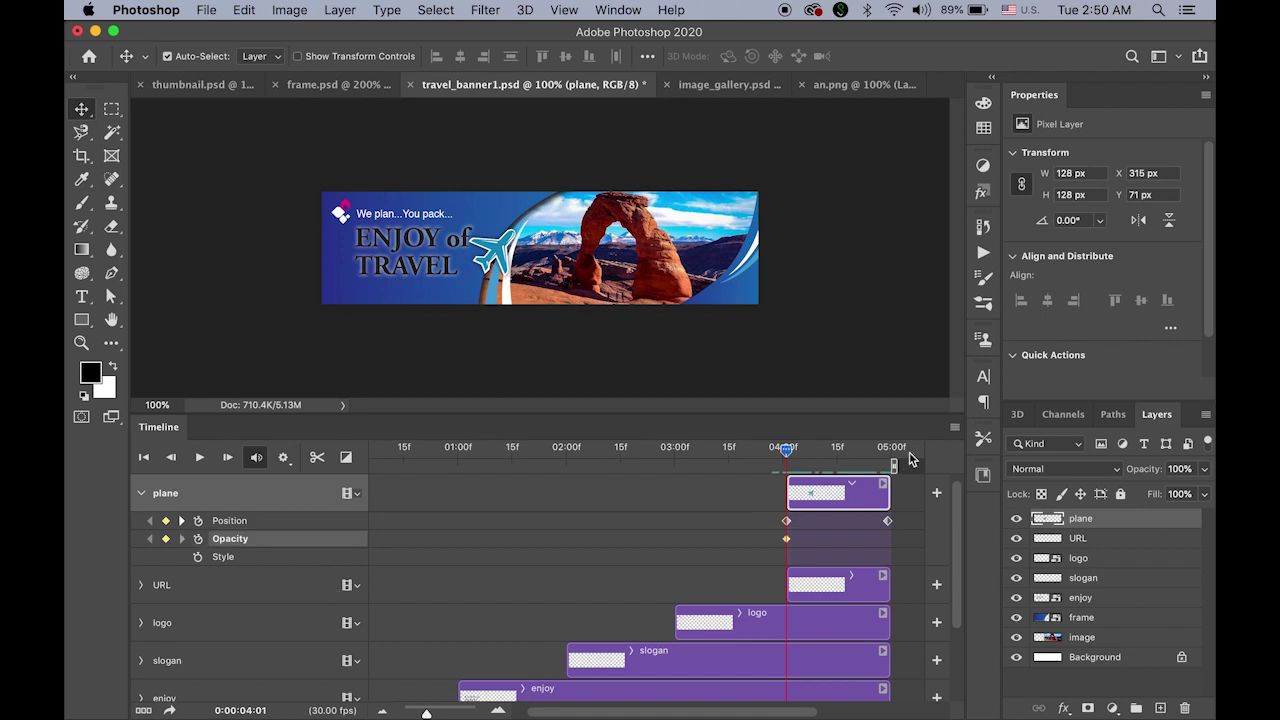
pyautogui.moveTo(792, 455); pyautogui.dragTo(895, 459)
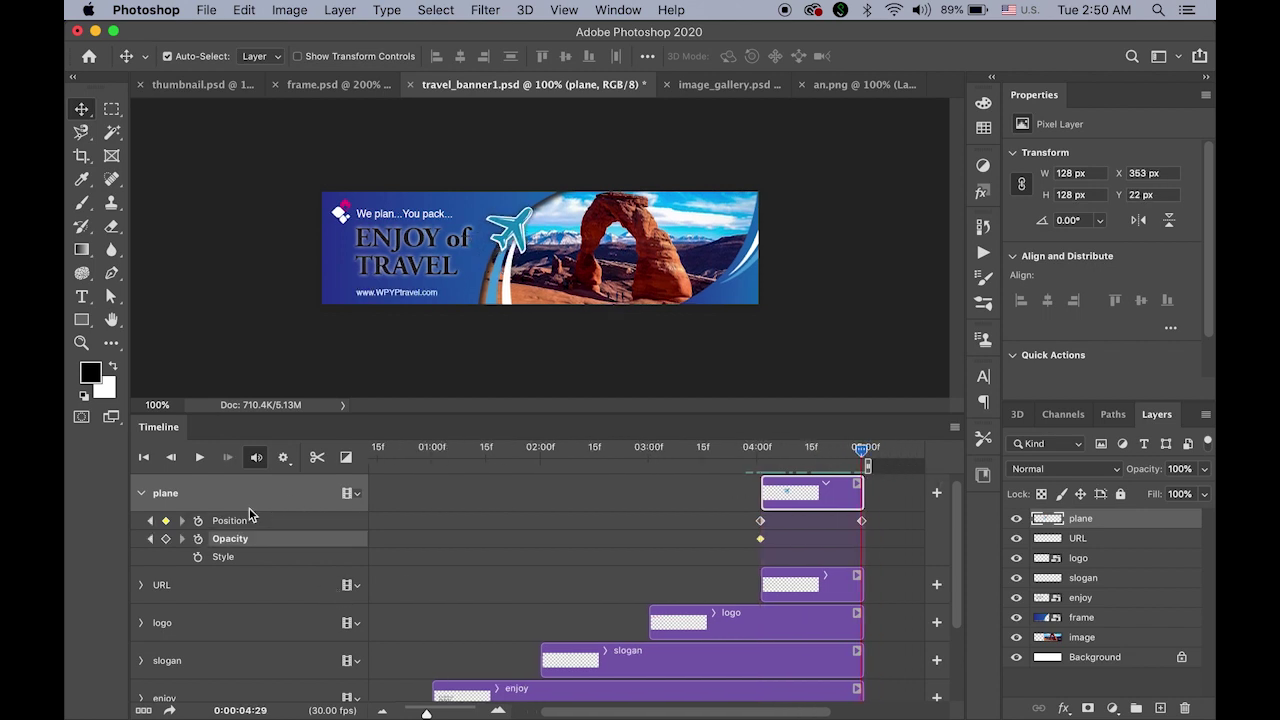
pyautogui.click(165, 540)
# Step: Set the plane layer's opacity to 0% at its 0:00:04:01 keyframe and preview the fade-in
pyautogui.moveTo(863, 462); pyautogui.dragTo(760, 460)
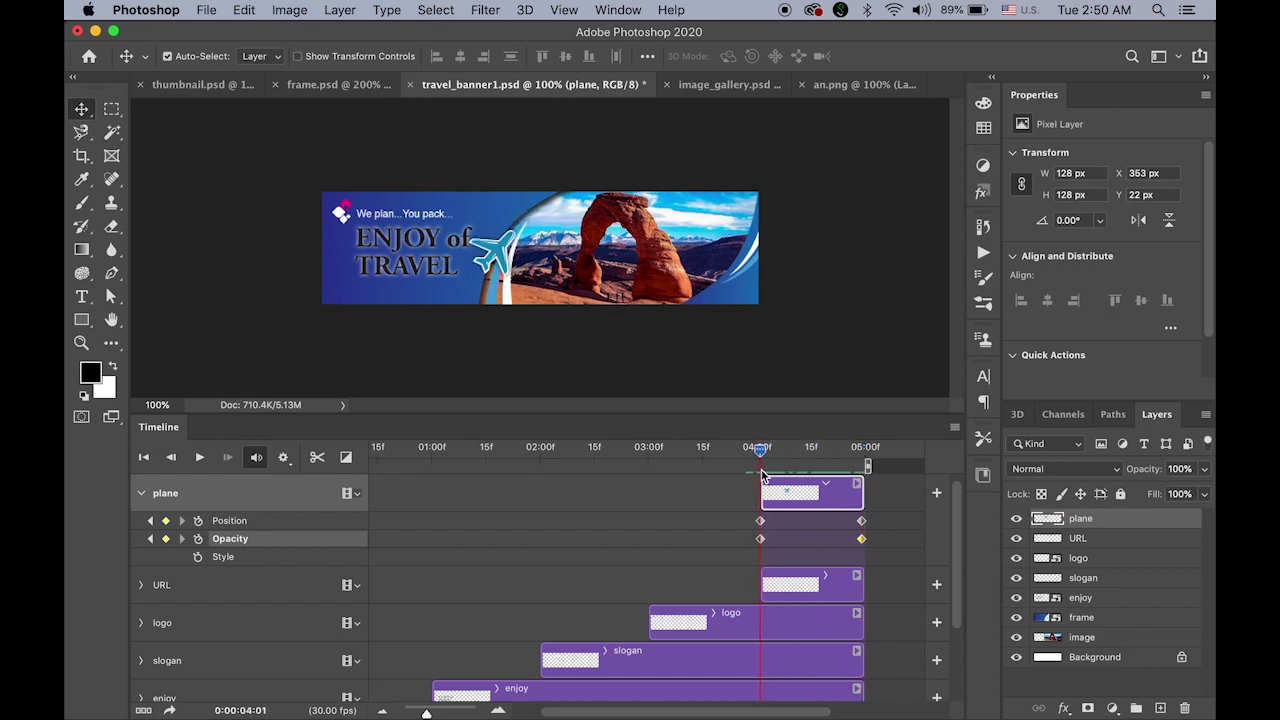
pyautogui.click(760, 539)
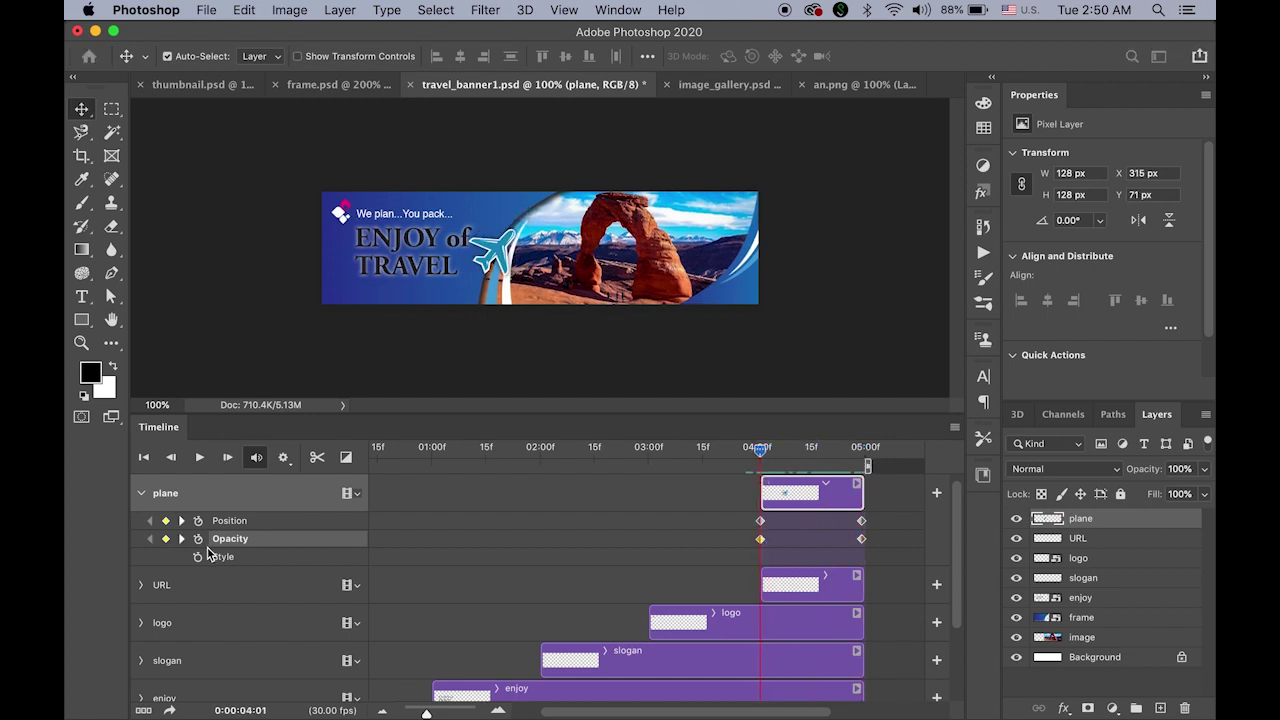
pyautogui.click(1206, 470)
pyautogui.moveTo(1204, 492); pyautogui.dragTo(1110, 494)
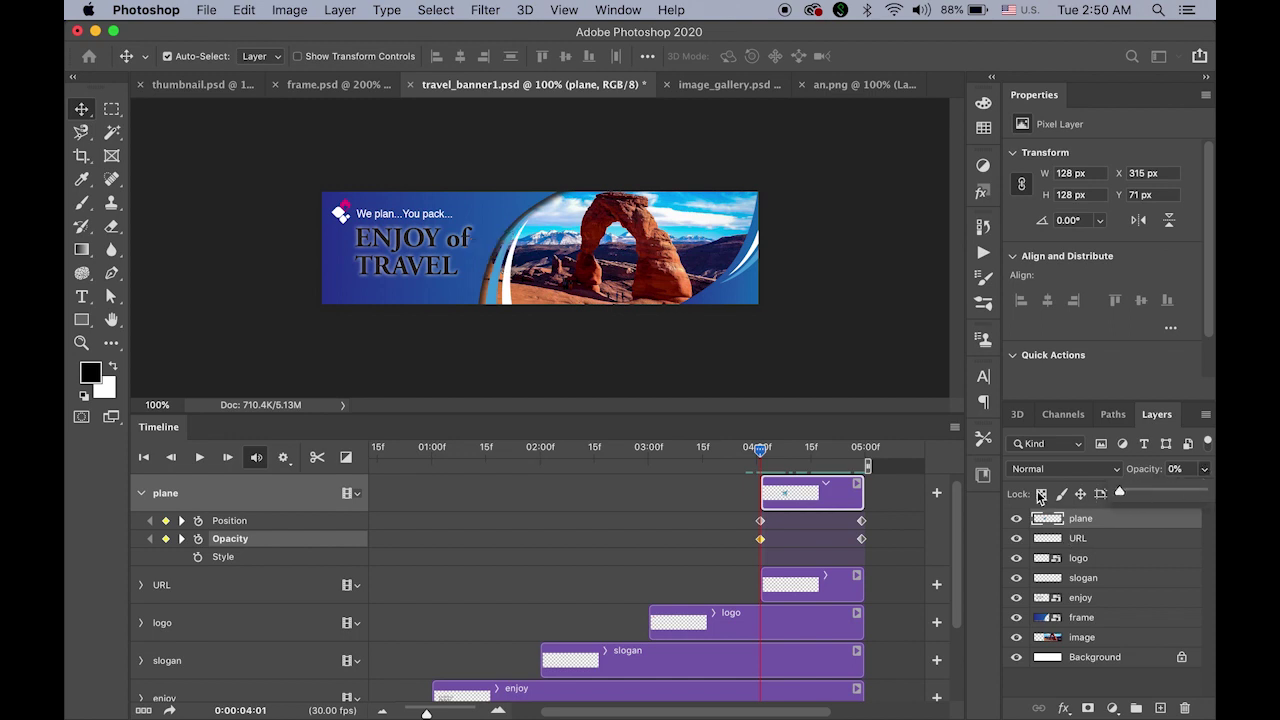
pyautogui.moveTo(760, 452); pyautogui.dragTo(847, 453)
pyautogui.press('space')
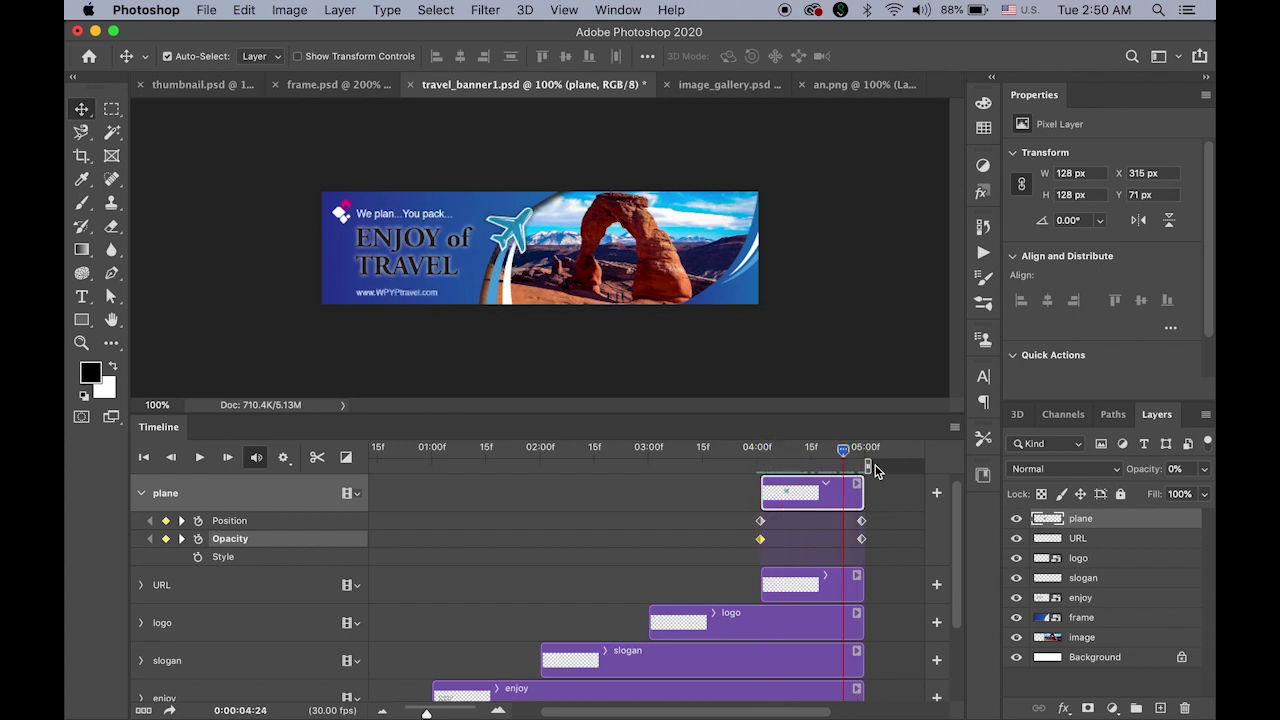
pyautogui.press('space')
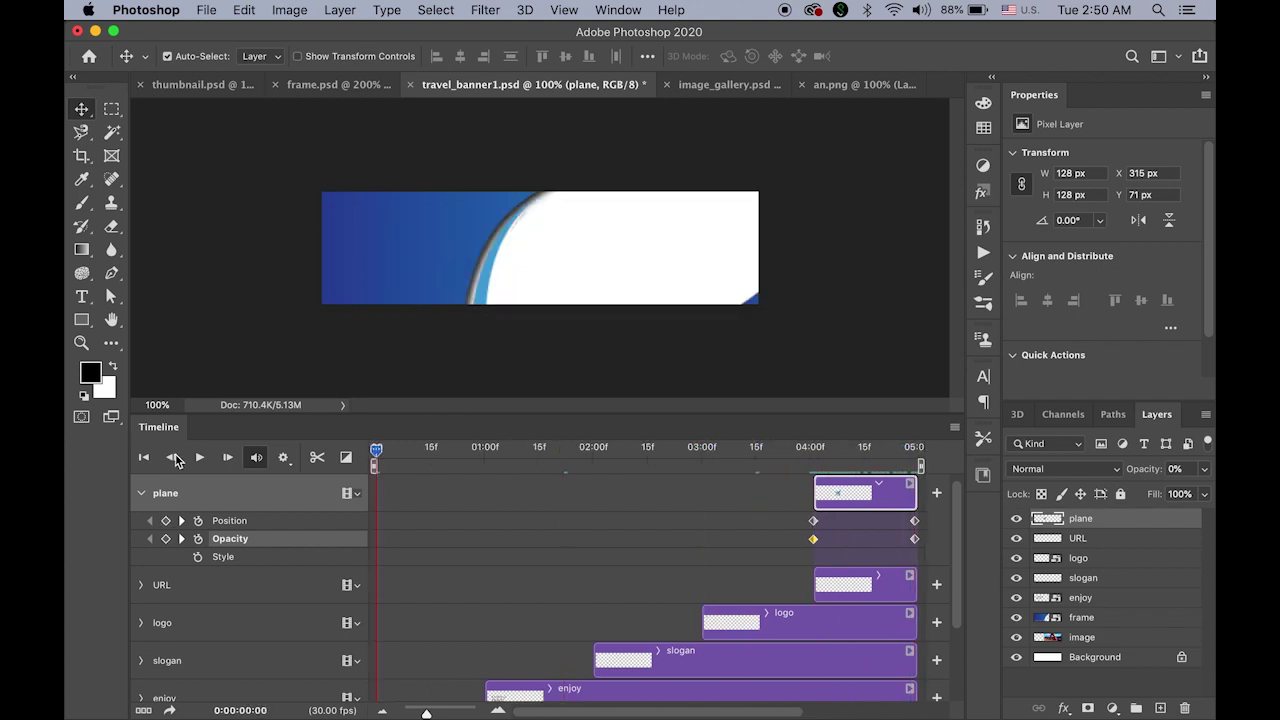
# Step: Play the complete banner animation twice from the first frame
pyautogui.click(199, 459)
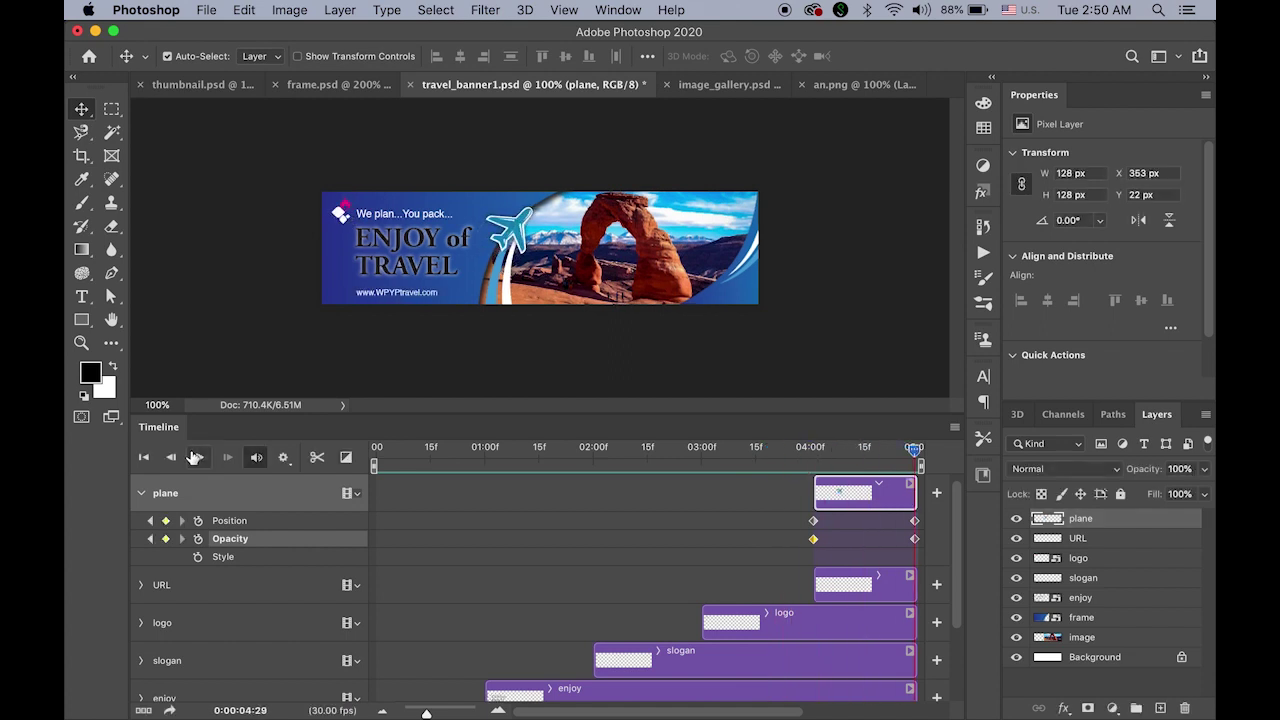
pyautogui.click(143, 457)
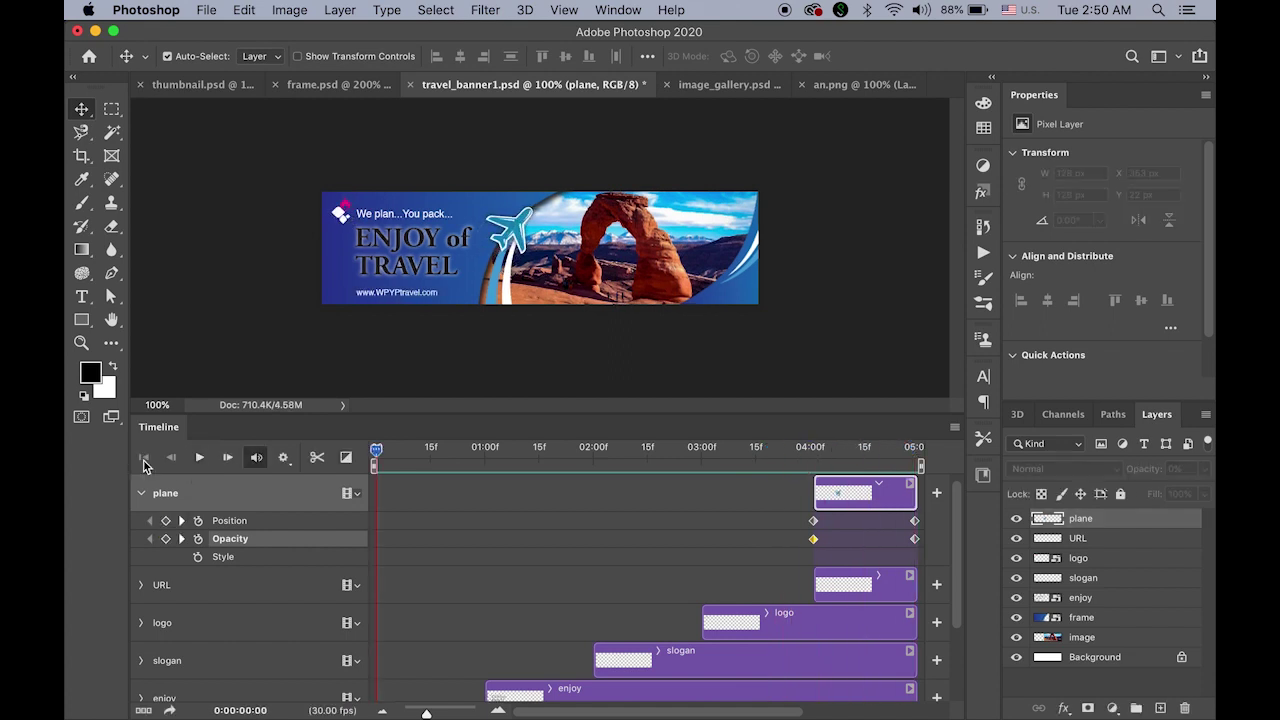
pyautogui.click(200, 458)
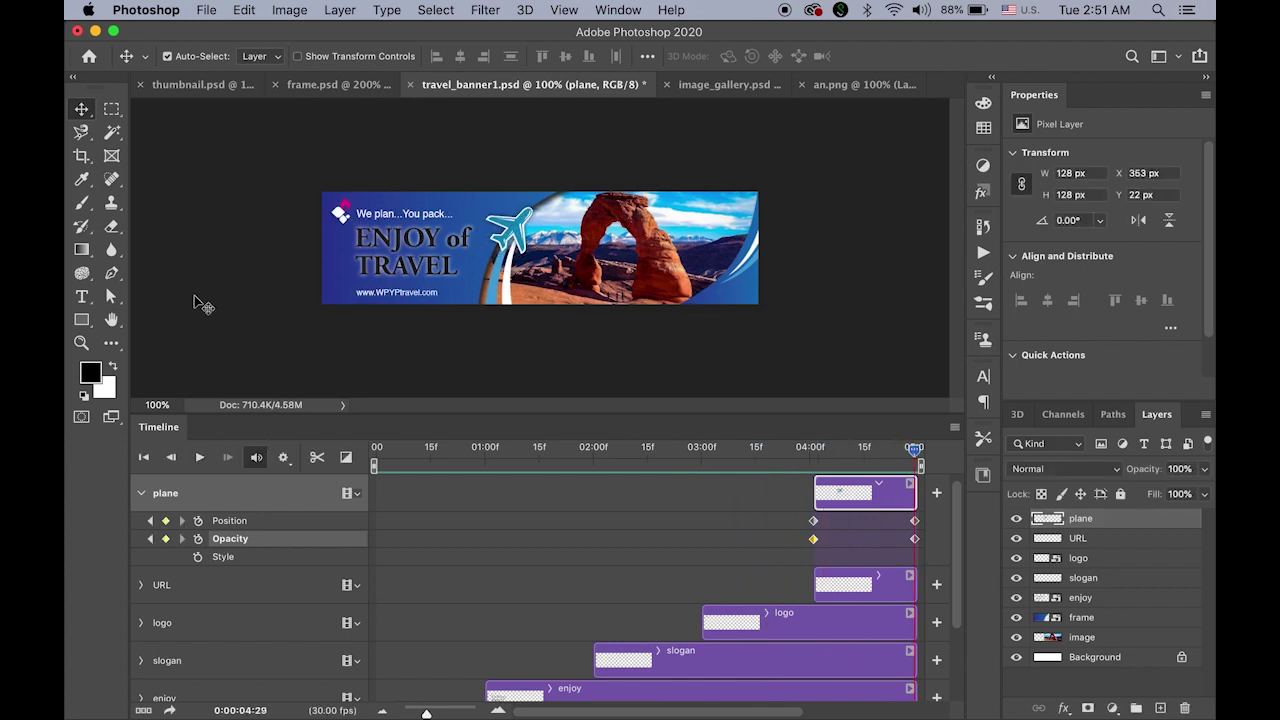
# Step: Start a Render Video export and choose the Animated Banner folder as its destination
pyautogui.click(210, 10)
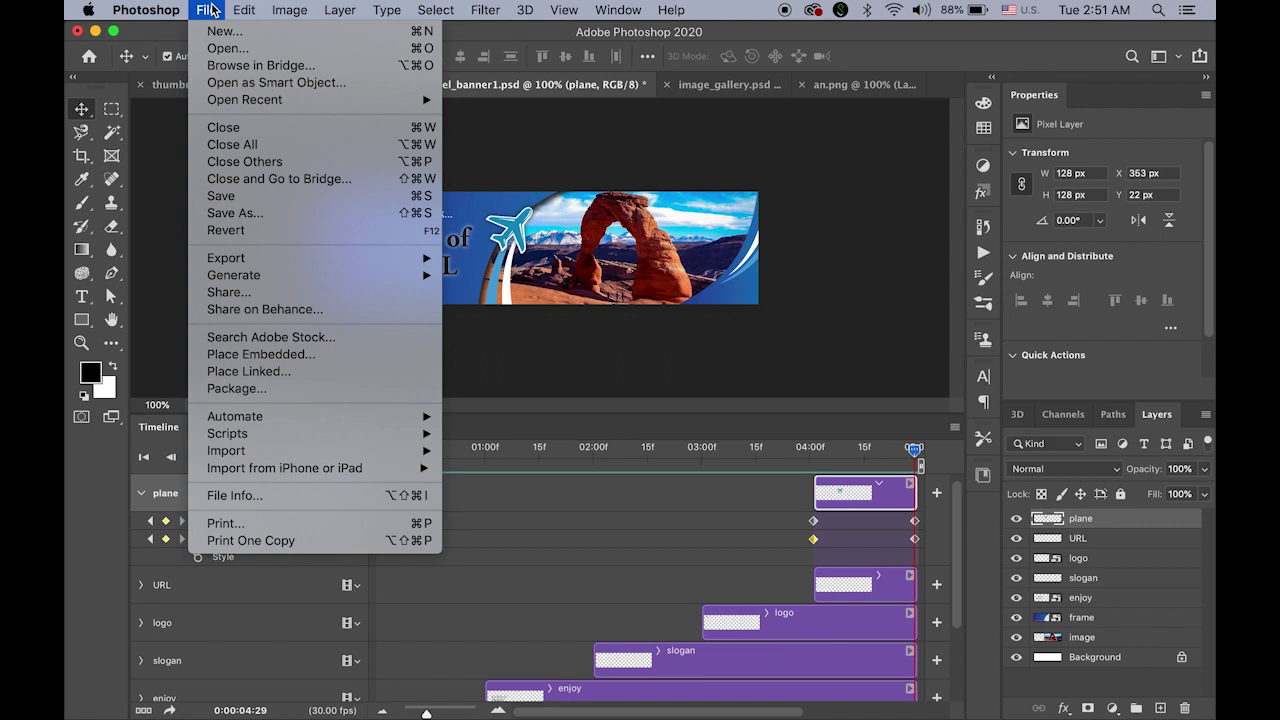
pyautogui.moveTo(300, 263)
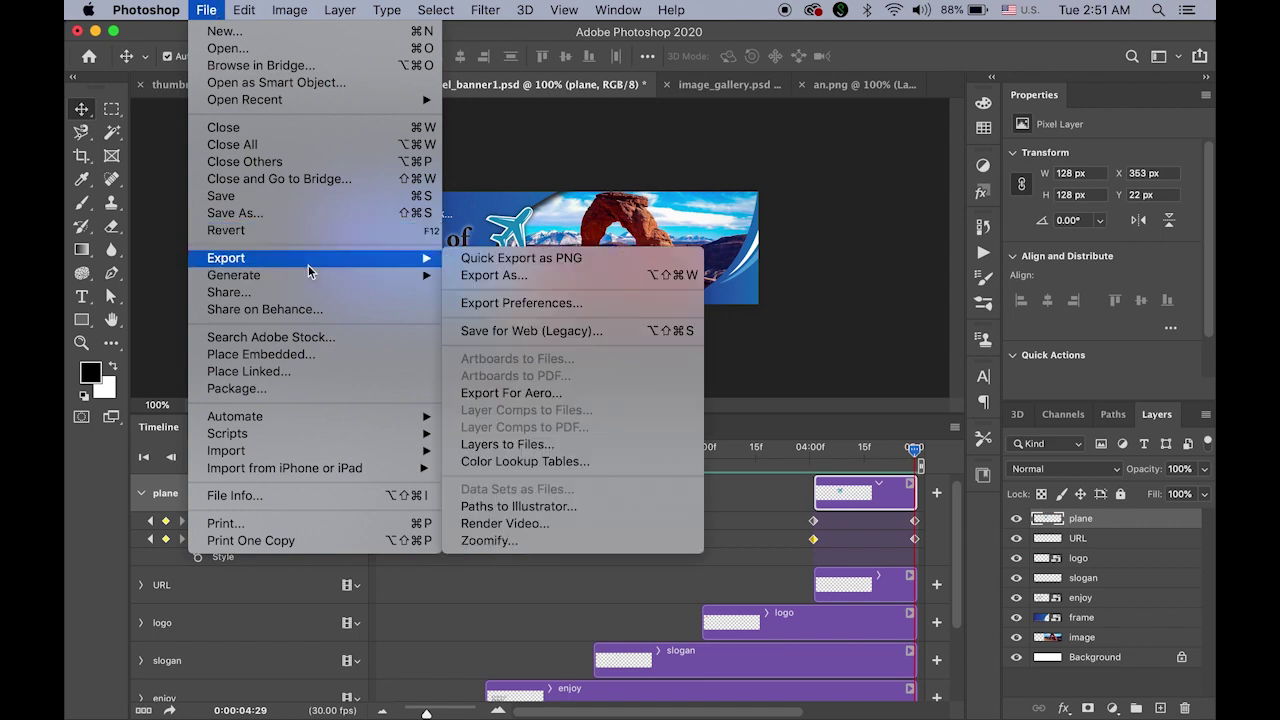
pyautogui.click(596, 524)
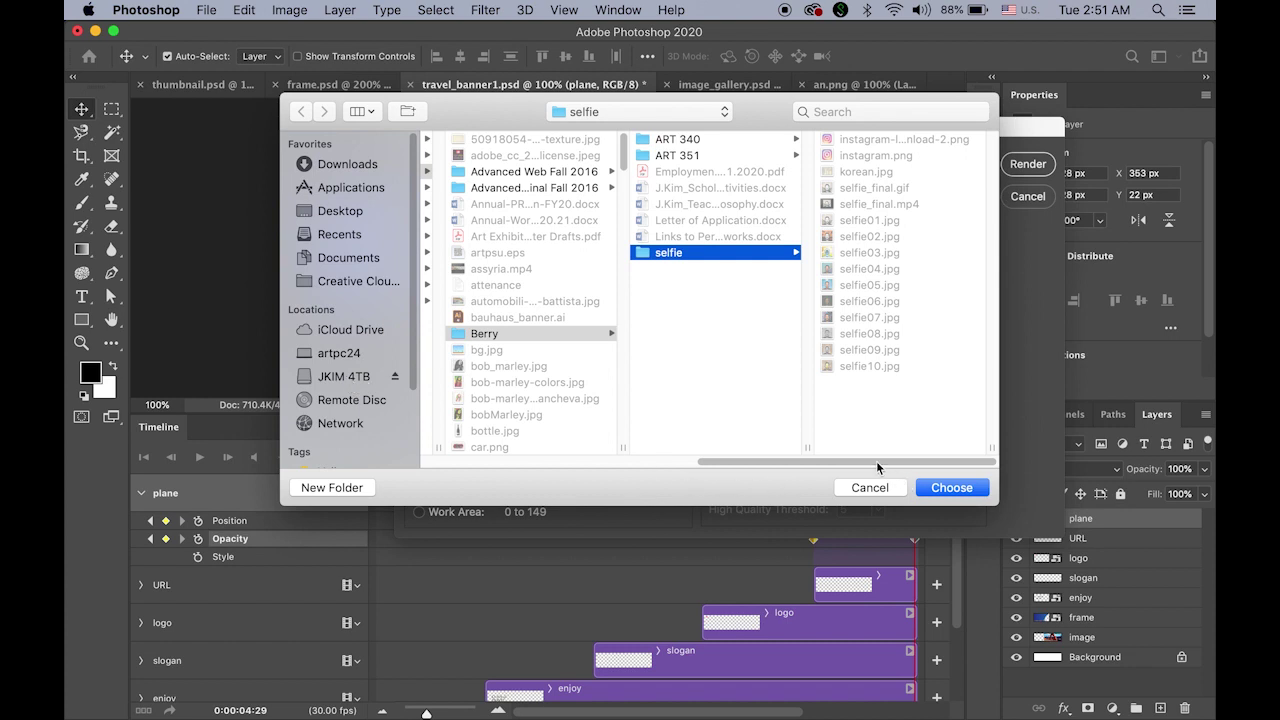
pyautogui.click(661, 114)
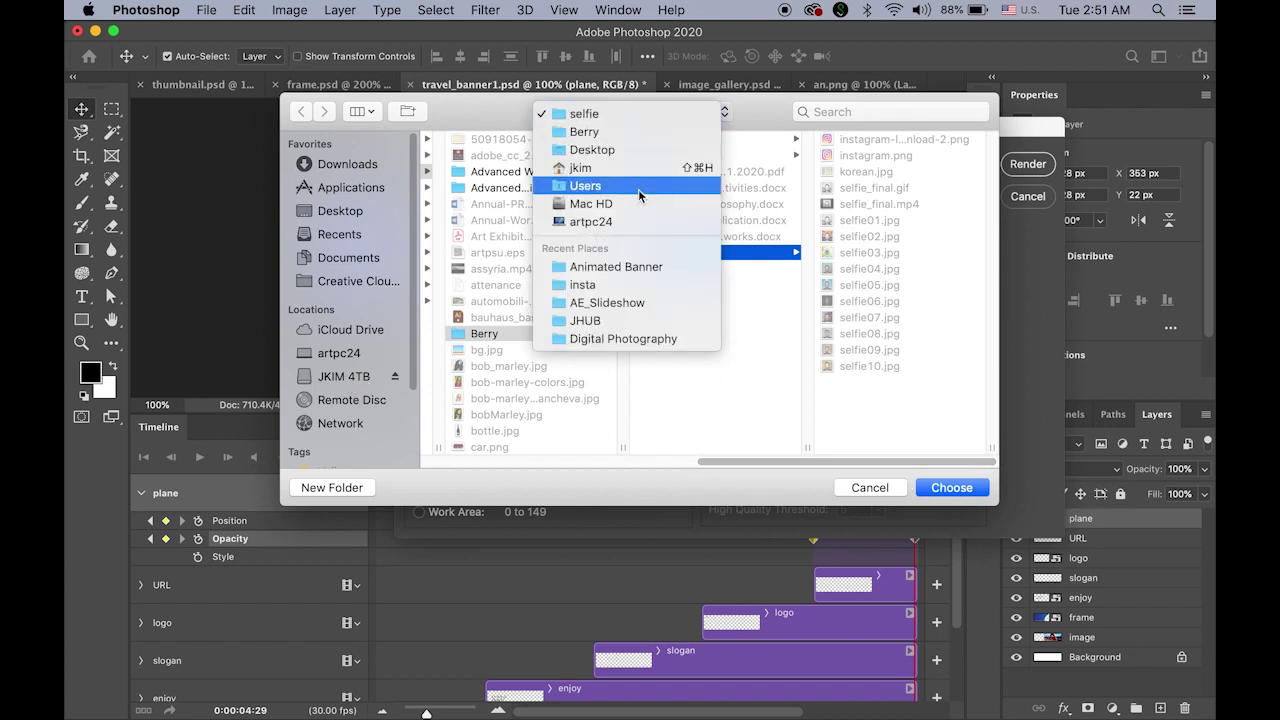
pyautogui.press('Escape')
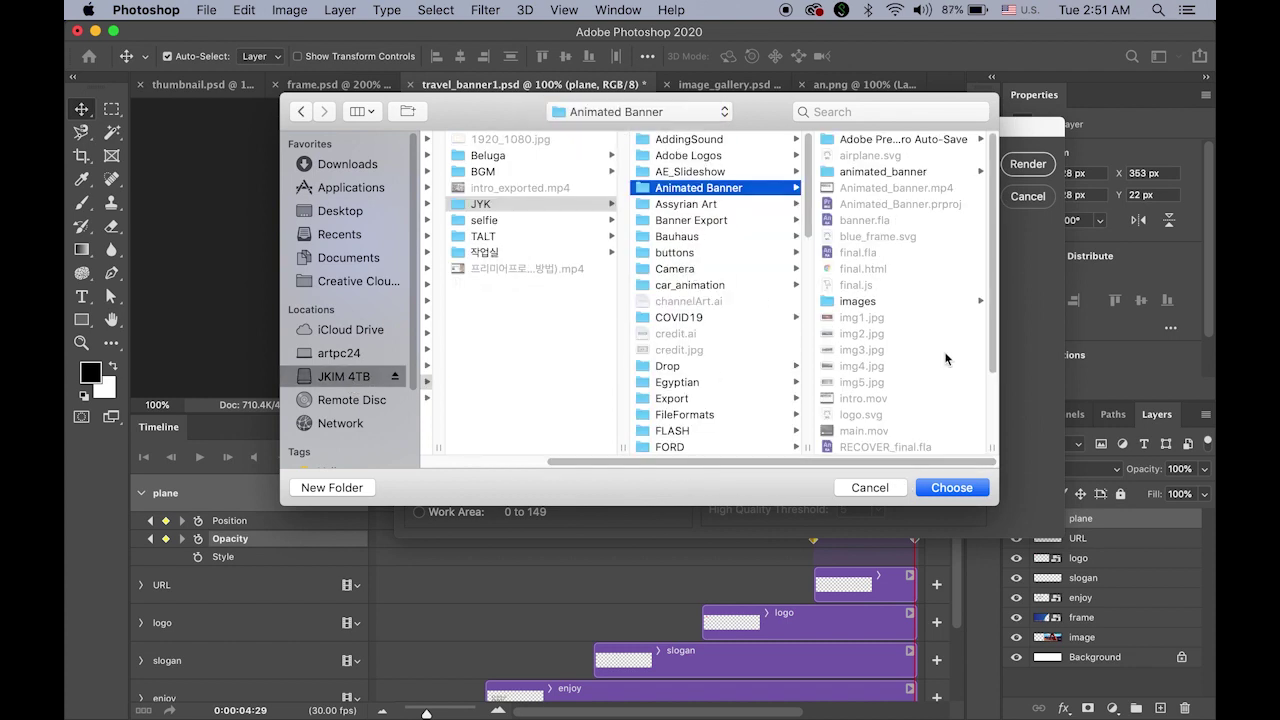
pyautogui.click(949, 489)
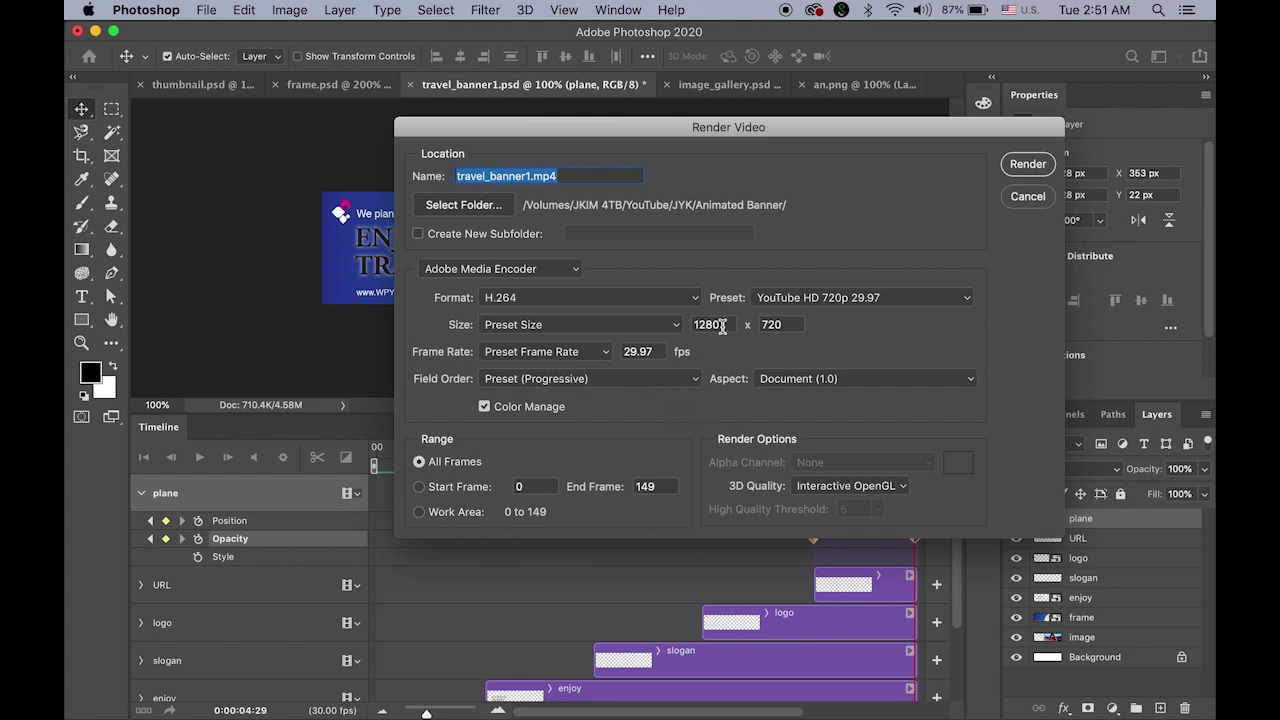
# Step: Switch to Illustrator, check the width and height of Artboard 1 in its artboard options, and return to Photoshop's render settings
pyautogui.moveTo(579, 130); pyautogui.dragTo(450, 160)
pyautogui.moveTo(783, 716)
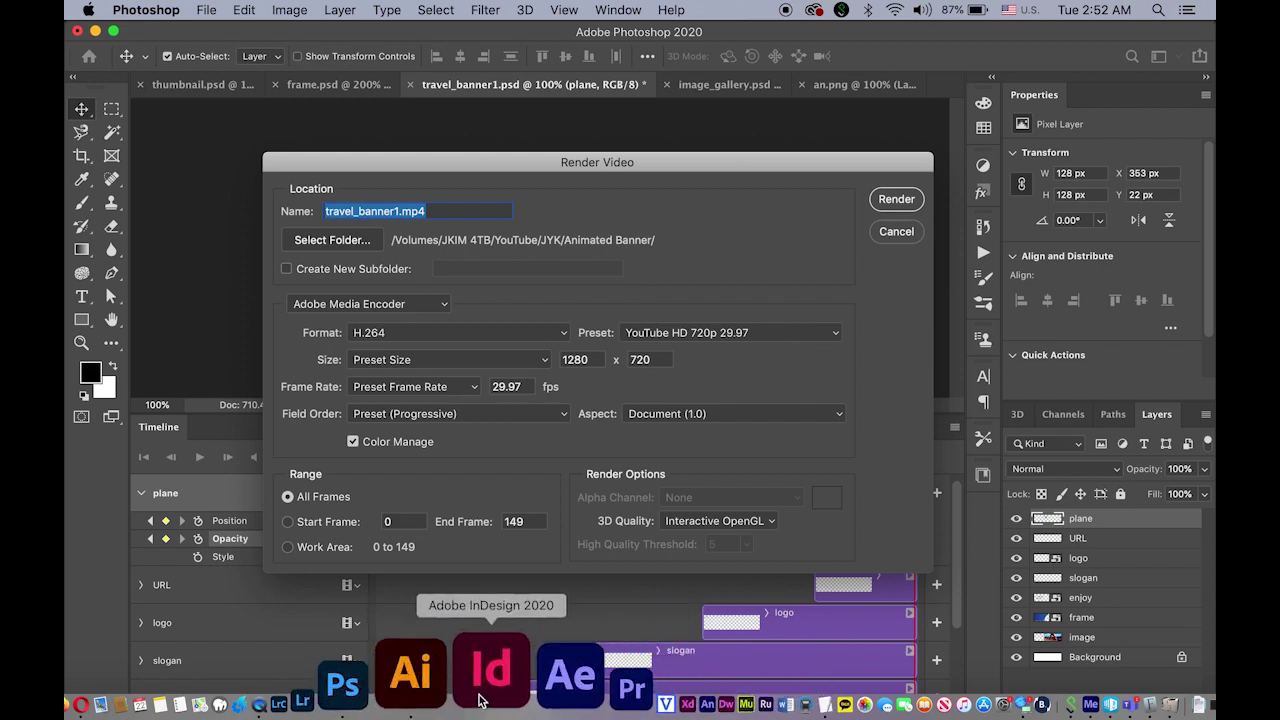
pyautogui.click(463, 697)
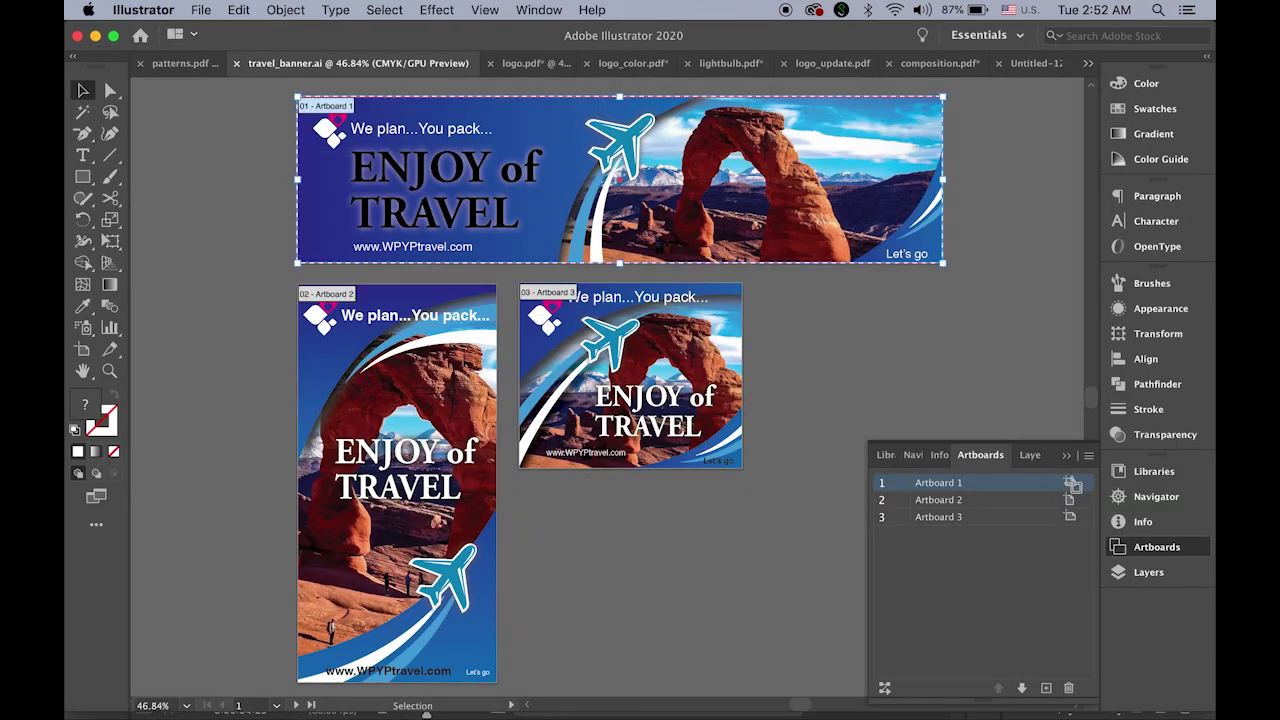
pyautogui.click(1070, 483)
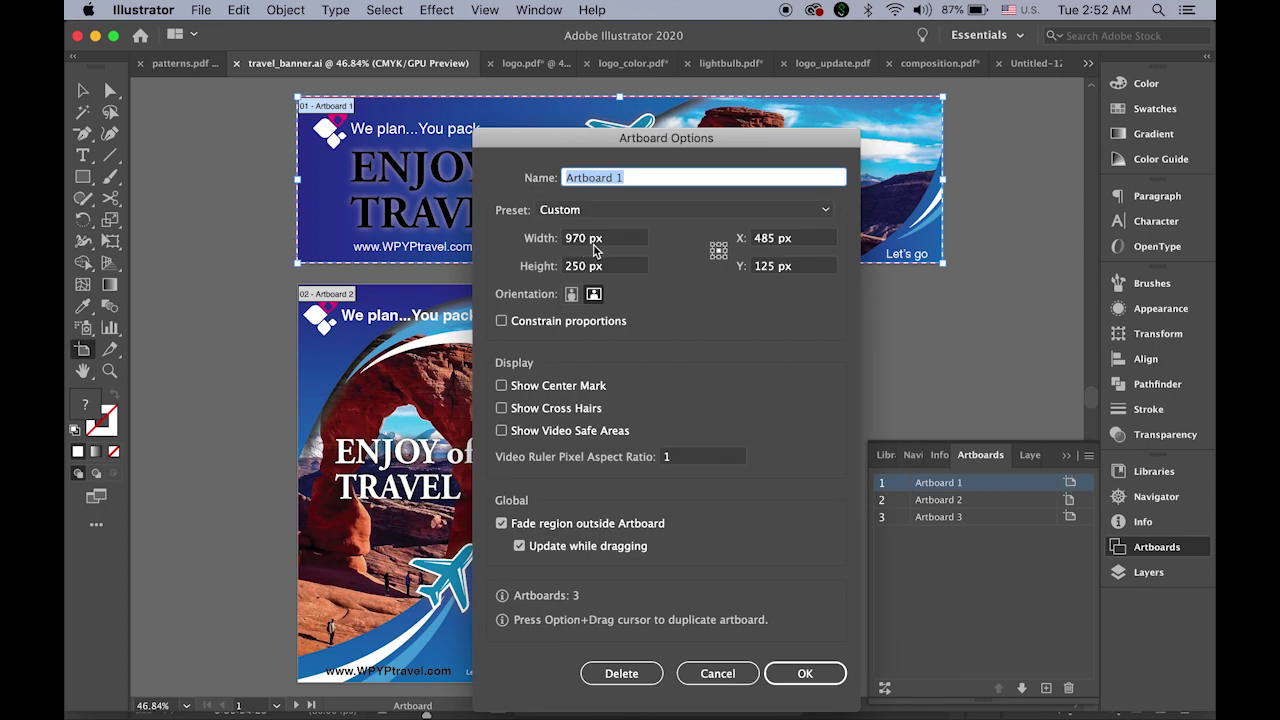
pyautogui.click(814, 675)
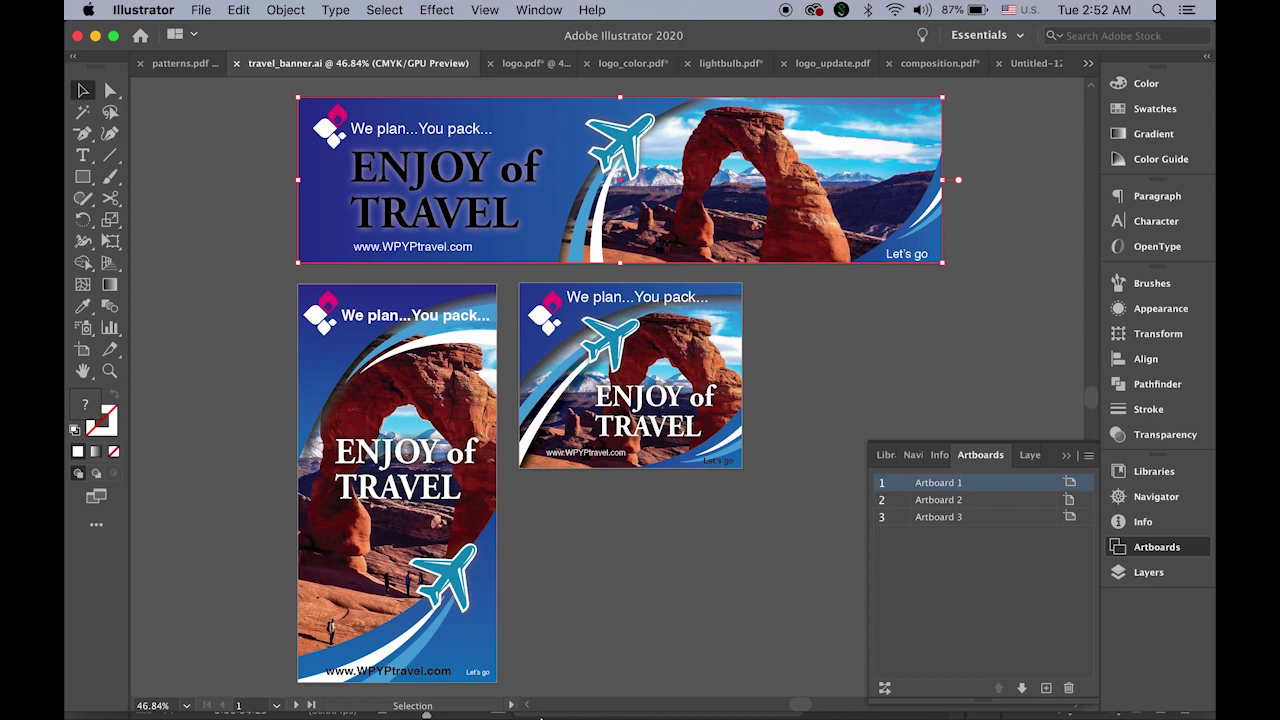
pyautogui.moveTo(512, 710)
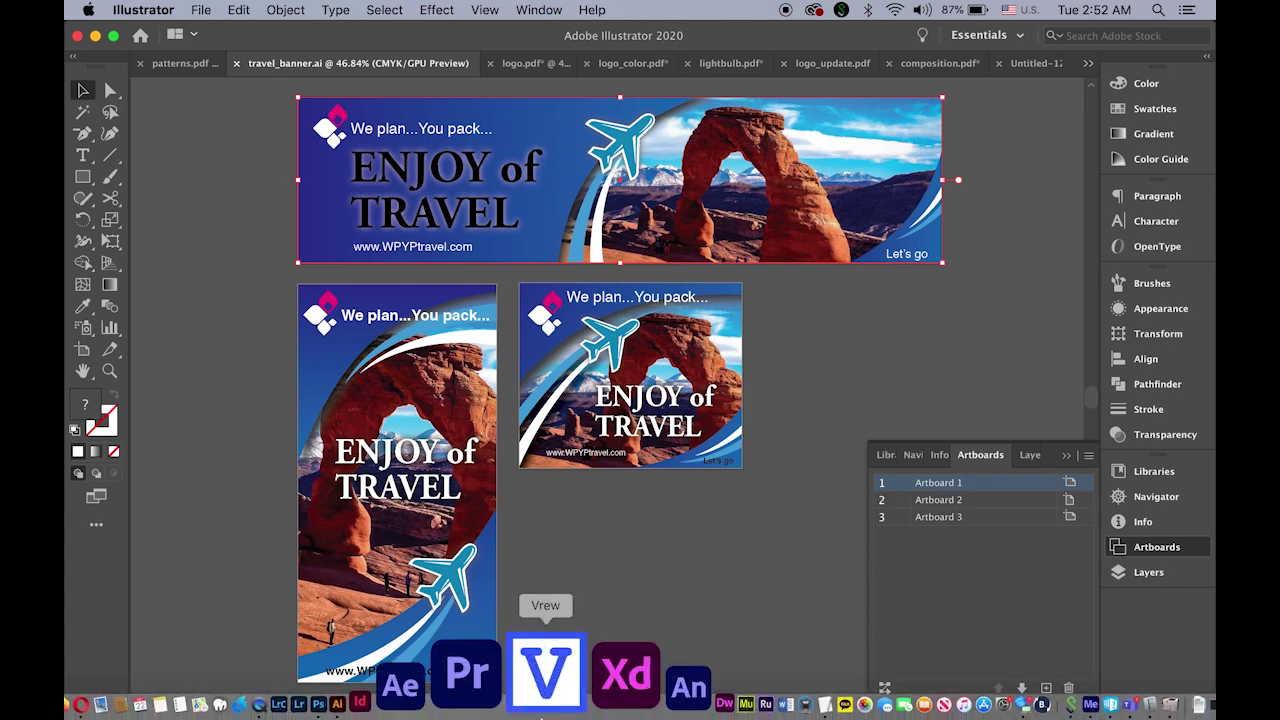
pyautogui.click(449, 700)
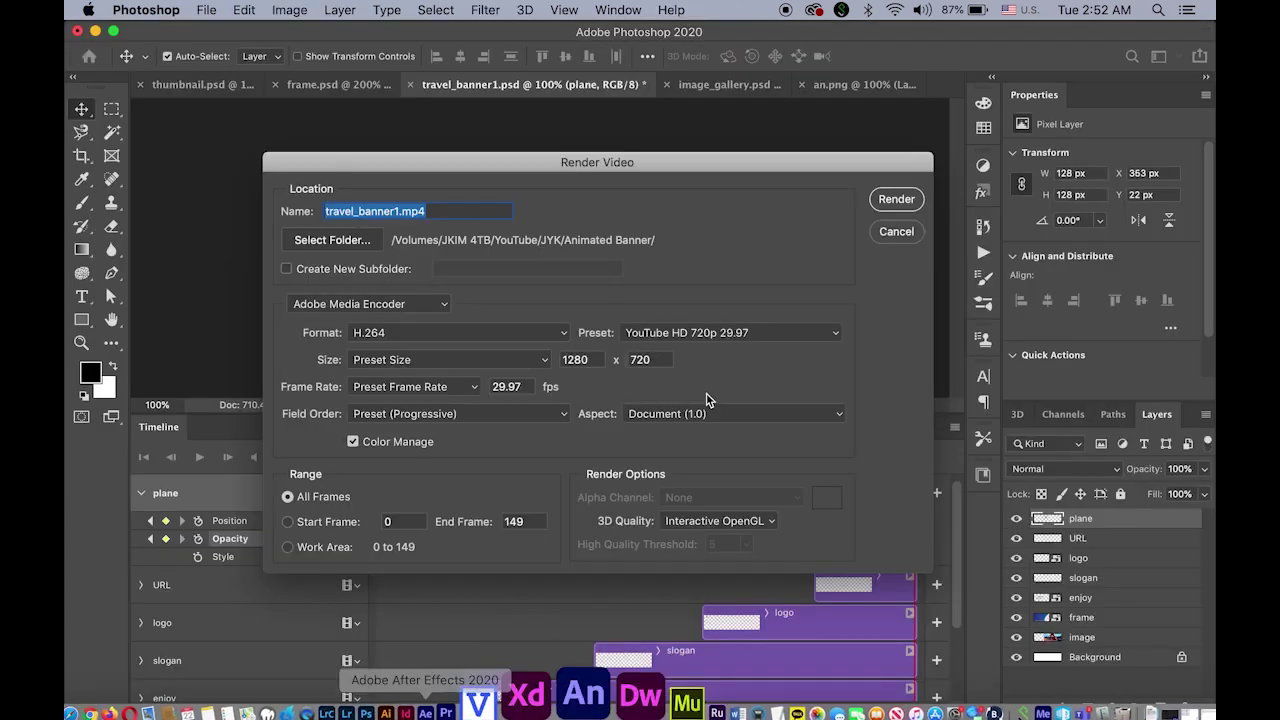
# Step: Set the video's render size to 970 x 250 and render travel_banner1.mp4
pyautogui.click(598, 360)
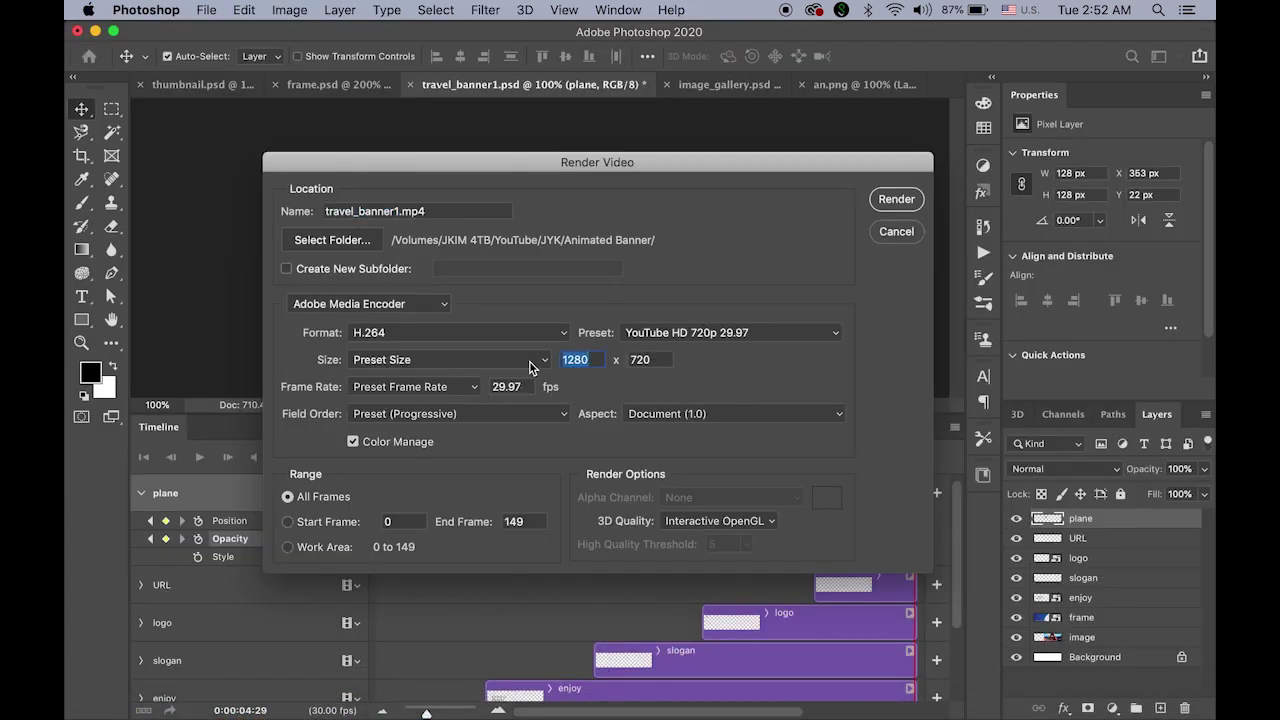
pyautogui.write('970')
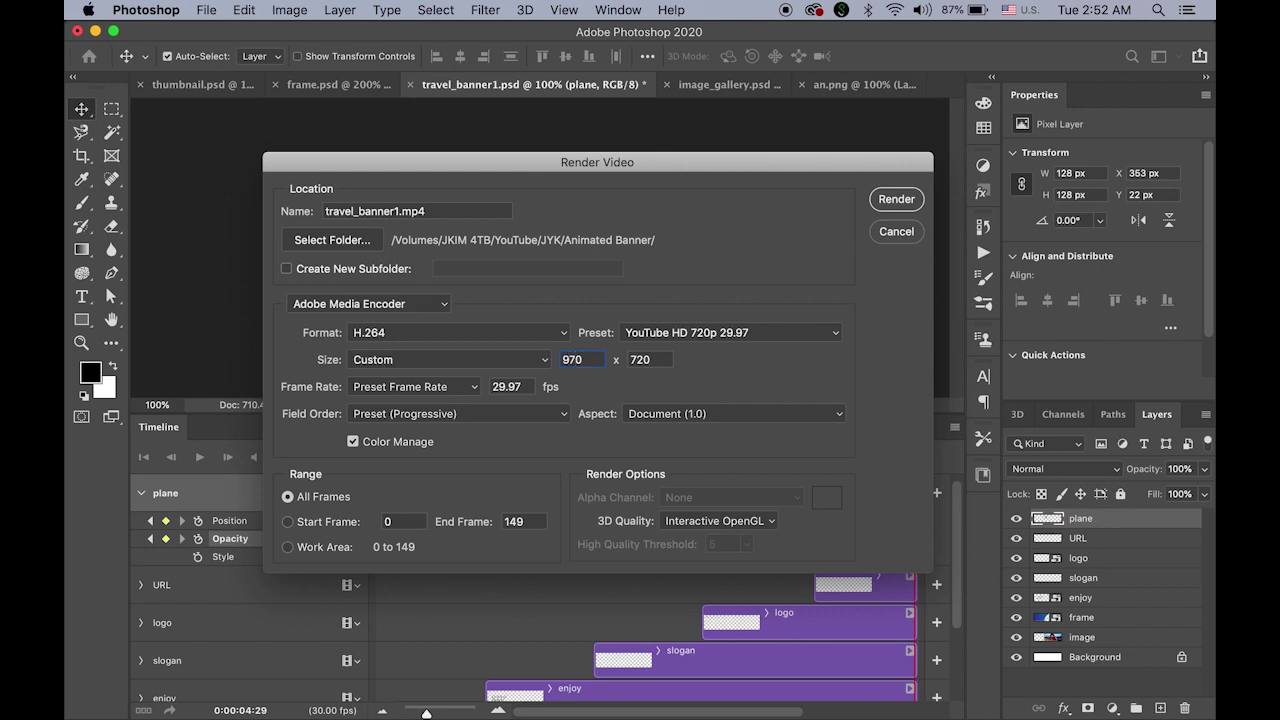
pyautogui.press('Tab')
pyautogui.write('250')
pyautogui.click(892, 200)
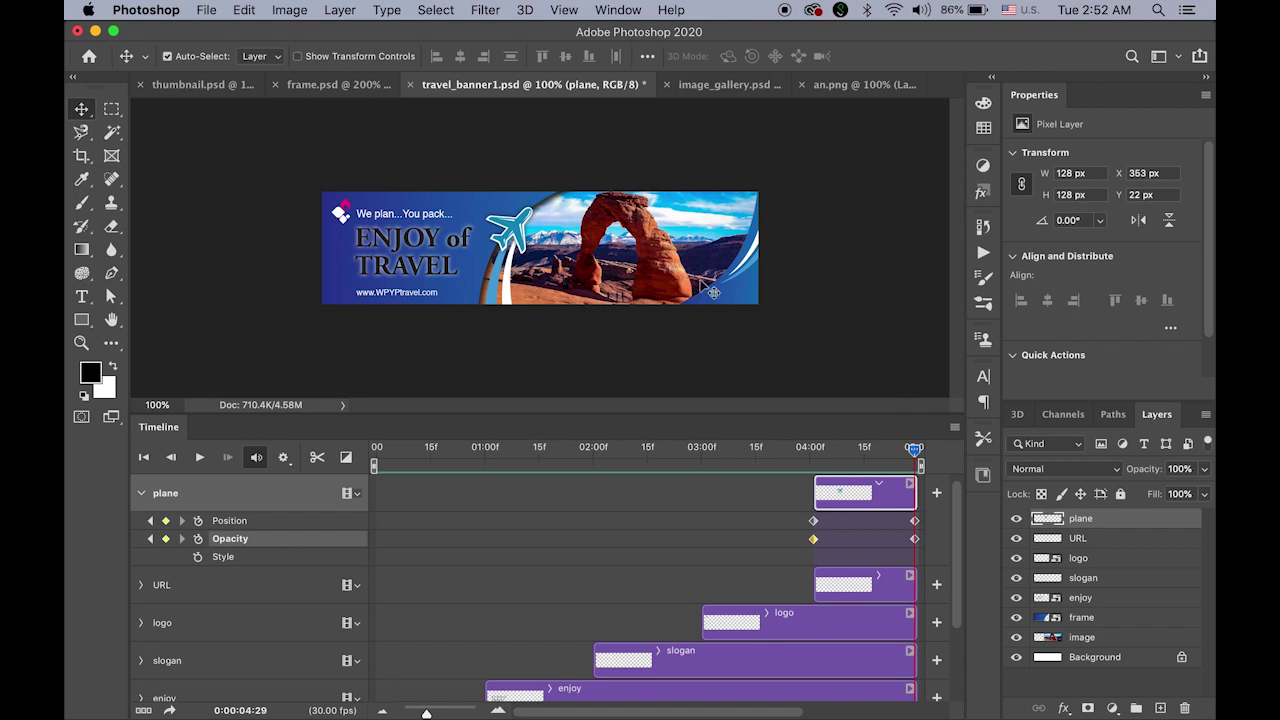
# Step: Switch to Finder, browse from the 4TB drive's YouTube folder to the Animated Banner folder, and play a preview of travel_banner1.mp4
pyautogui.moveTo(334, 700)
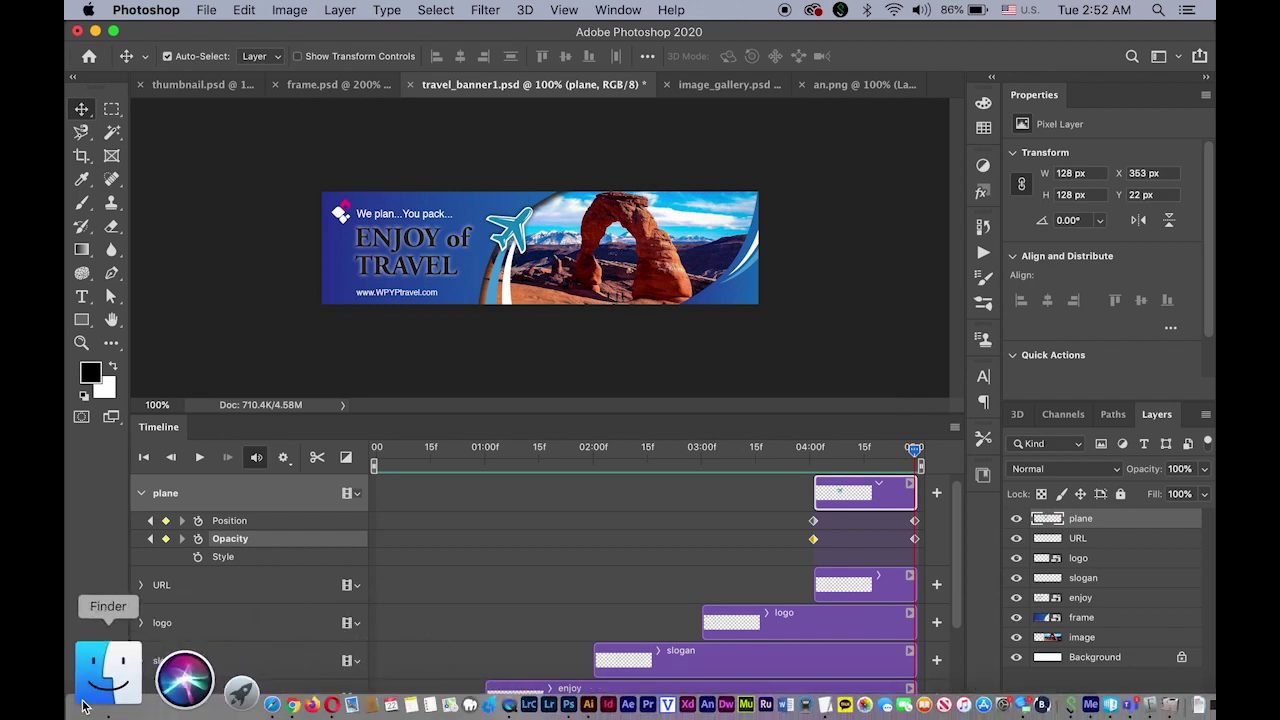
pyautogui.click(114, 672)
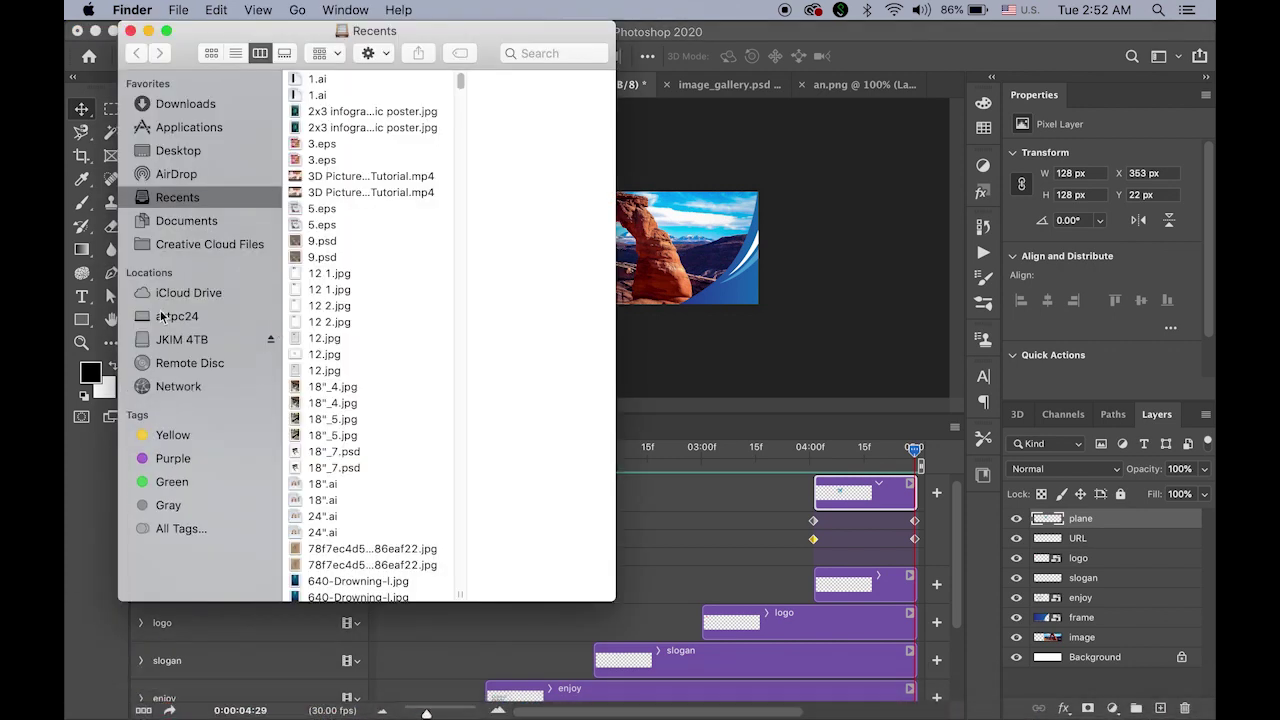
pyautogui.click(169, 342)
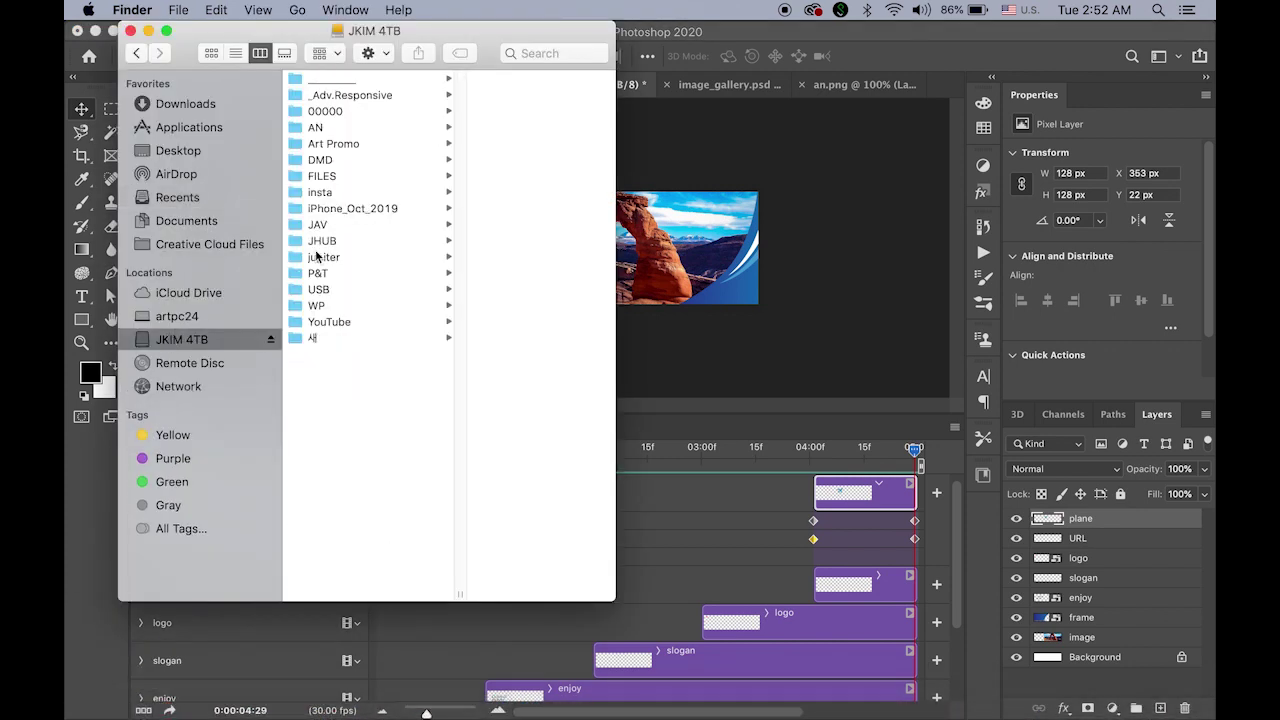
pyautogui.click(329, 322)
pyautogui.click(477, 146)
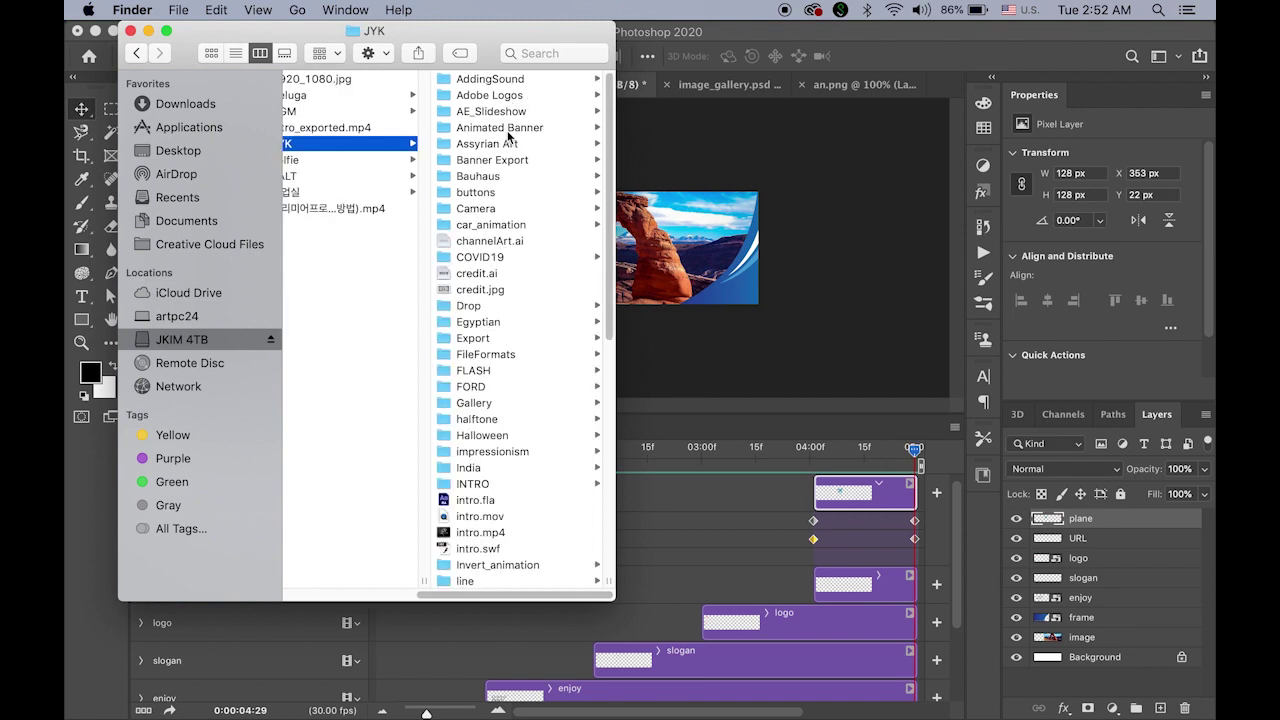
pyautogui.click(507, 128)
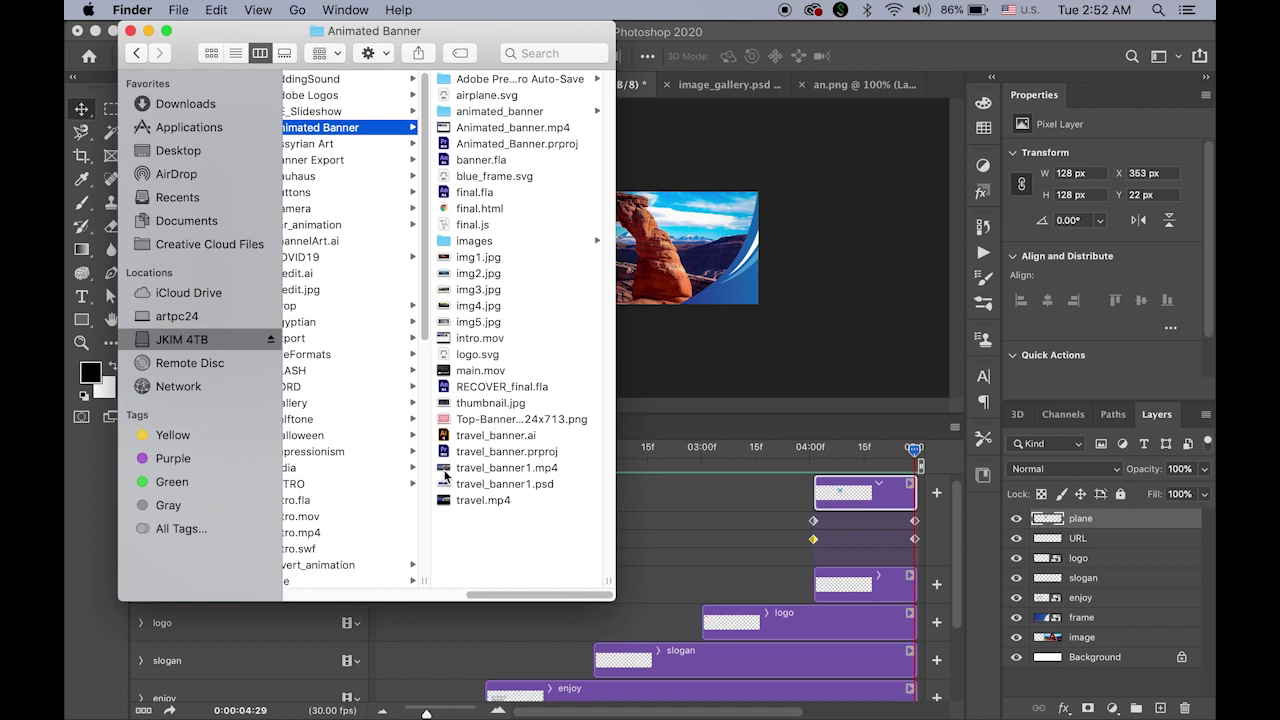
pyautogui.click(445, 469)
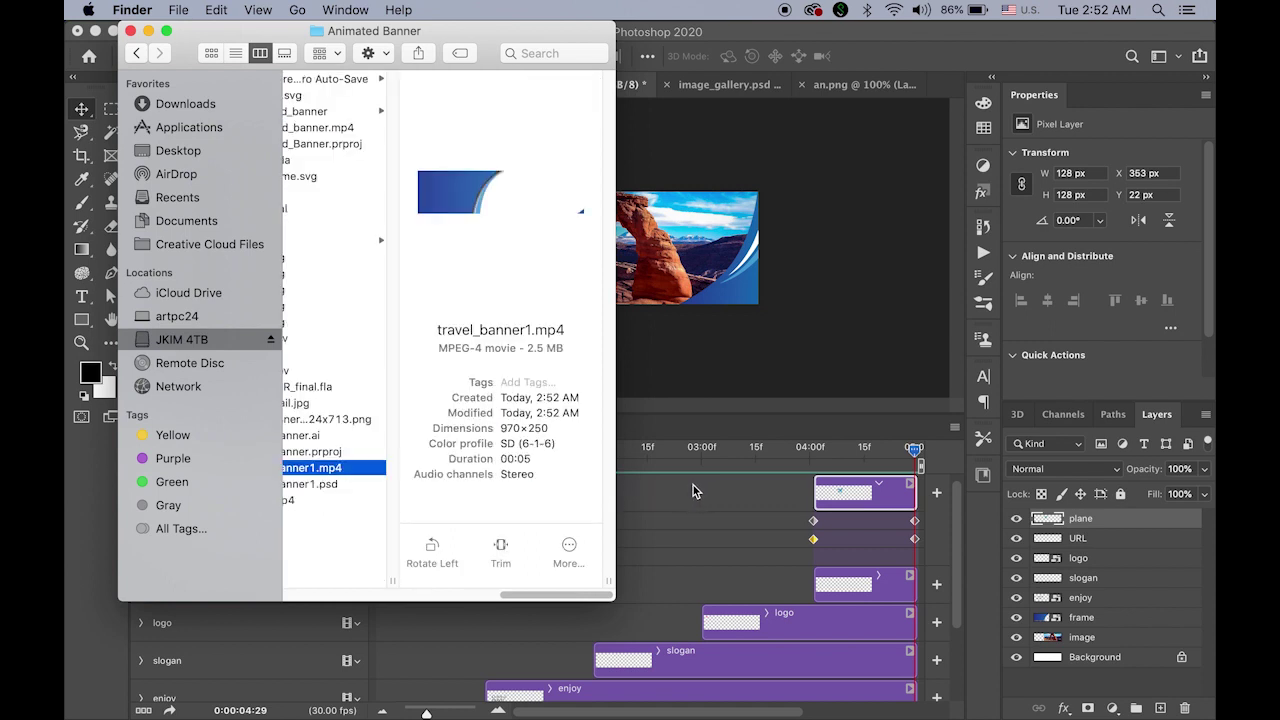
pyautogui.press('space')
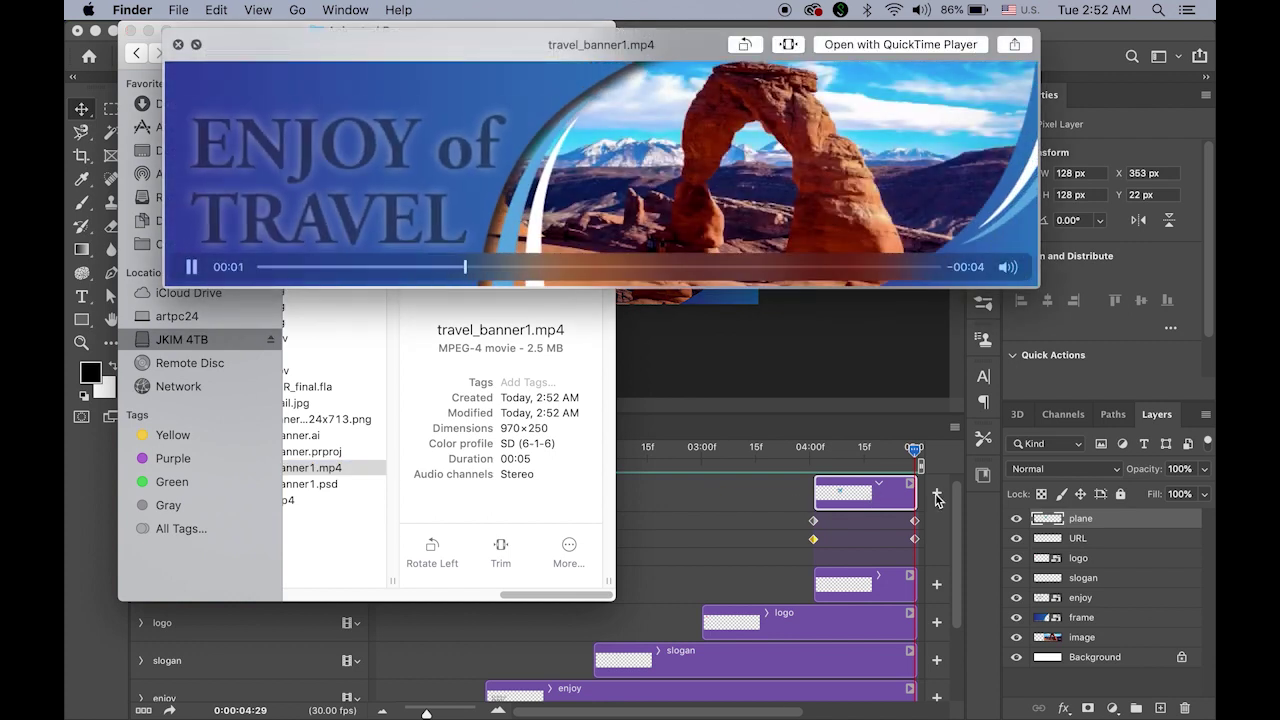